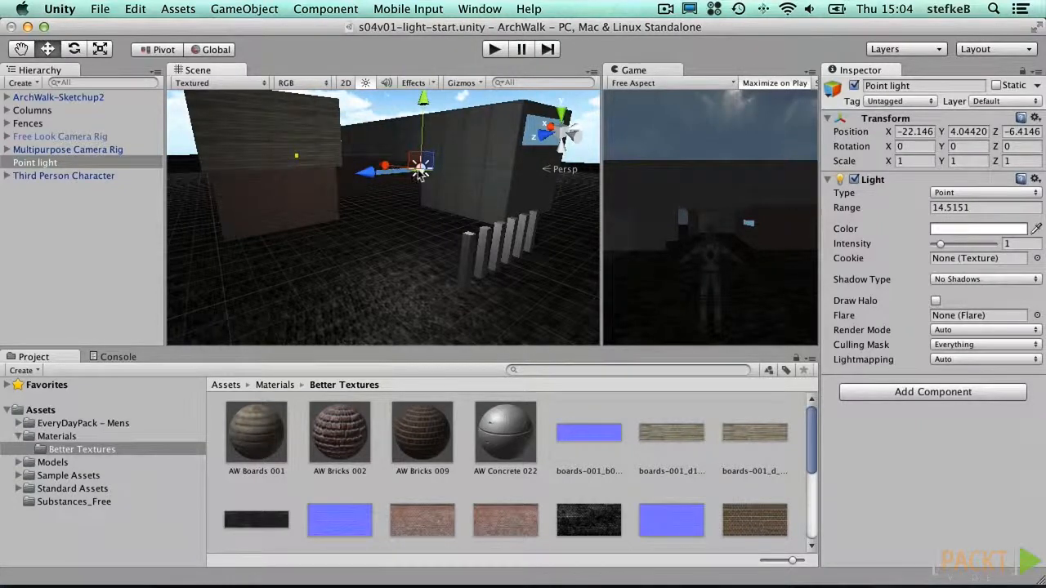
# - Set the point light's range to 14.37 and its X position to -22.5
pyautogui.moveTo(850, 209); pyautogui.dragTo(860, 207)
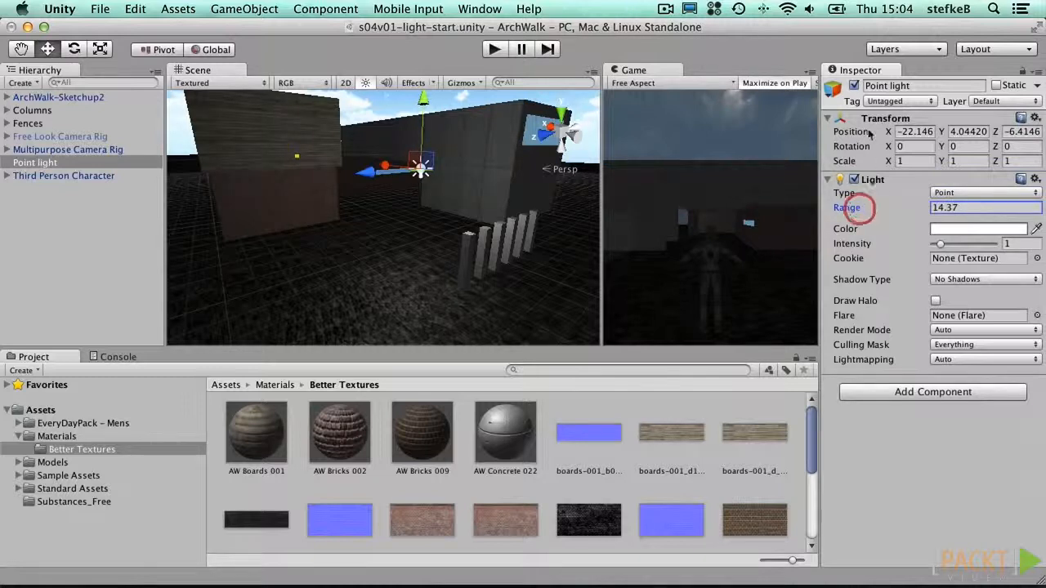
pyautogui.click(843, 134)
pyautogui.moveTo(886, 133)
pyautogui.mouseDown()
pyautogui.moveTo(863, 134)
pyautogui.moveTo(878, 133)
pyautogui.mouseUp()
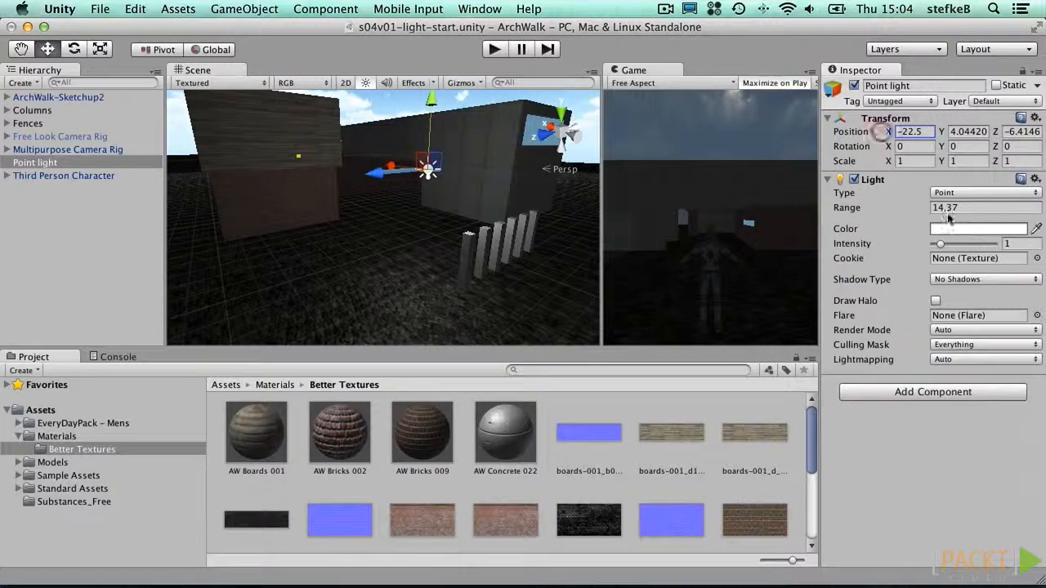
# - Change the point light's color to a light green with RGB values 191, 236, 147
pyautogui.click(952, 229)
pyautogui.click(18, 96)
pyautogui.moveTo(18, 96)
pyautogui.mouseDown()
pyautogui.moveTo(46, 103)
pyautogui.moveTo(23, 113)
pyautogui.mouseUp()
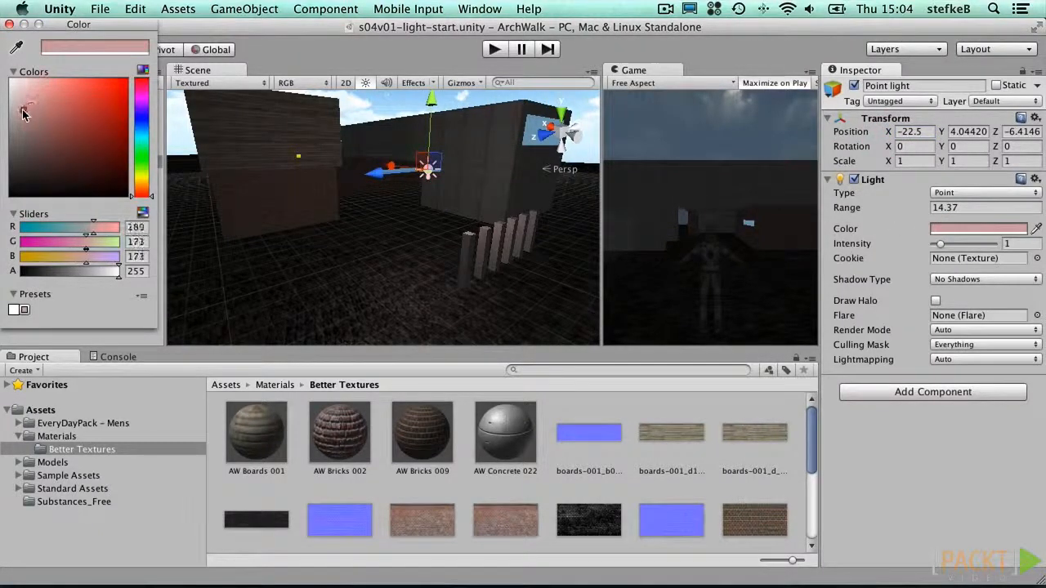
pyautogui.moveTo(74, 262); pyautogui.dragTo(47, 263)
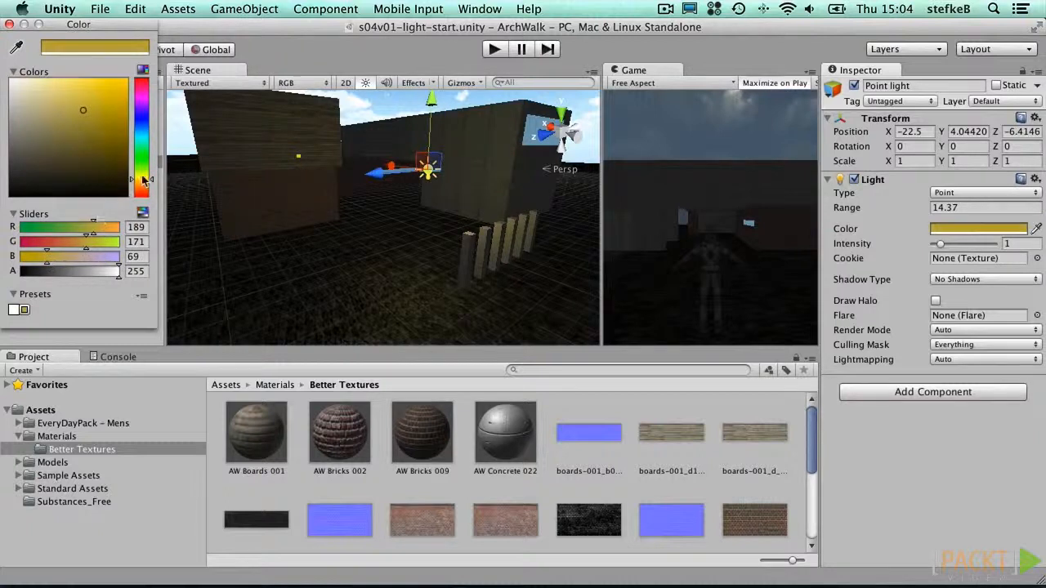
pyautogui.moveTo(142, 176); pyautogui.dragTo(142, 168)
pyautogui.moveTo(84, 109); pyautogui.dragTo(59, 90)
pyautogui.moveTo(71, 260); pyautogui.dragTo(78, 260)
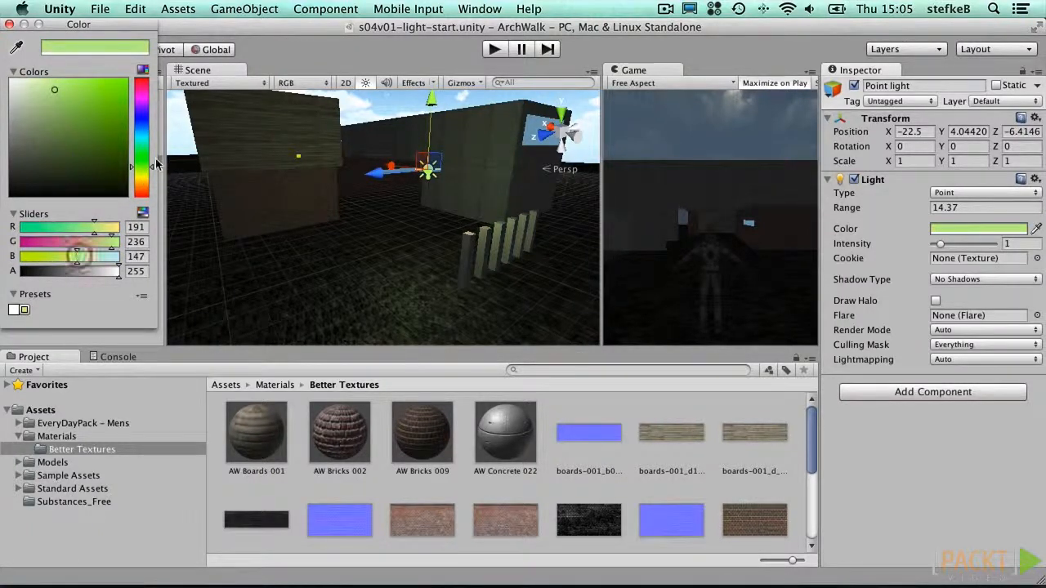
pyautogui.click(9, 25)
# - Duplicate the point light, separate the two along the Z axis, and delete the copy at Z -7.5133
pyautogui.moveTo(390, 172); pyautogui.dragTo(477, 173)
pyautogui.click(35, 162)
pyautogui.press('super+d')
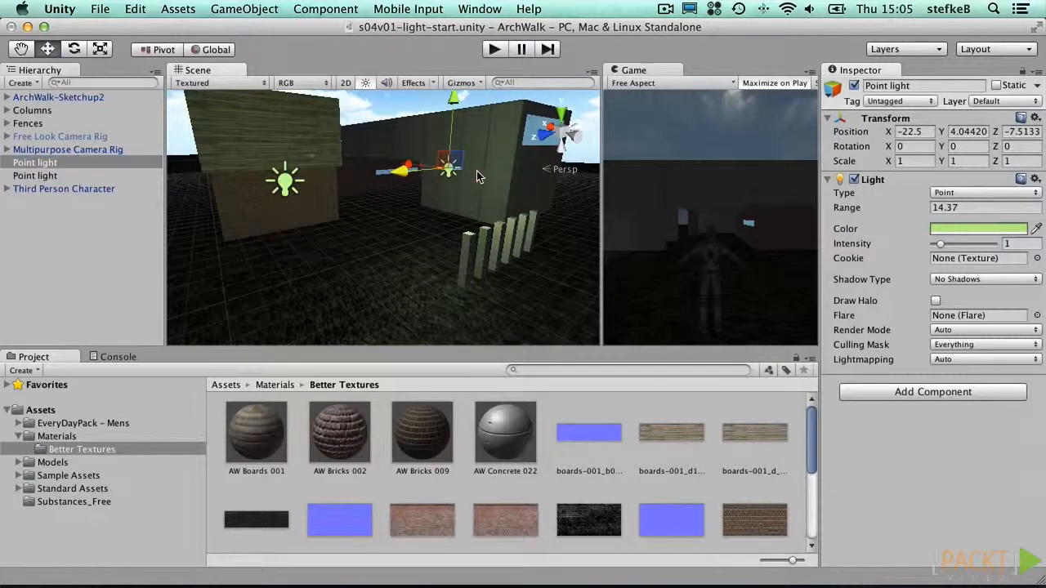
pyautogui.press('super+BackSpace')
# - Add a spotlight, raise it to about Y 6.4, and set its spot angle to 62
pyautogui.click(244, 9)
pyautogui.moveTo(266, 49)
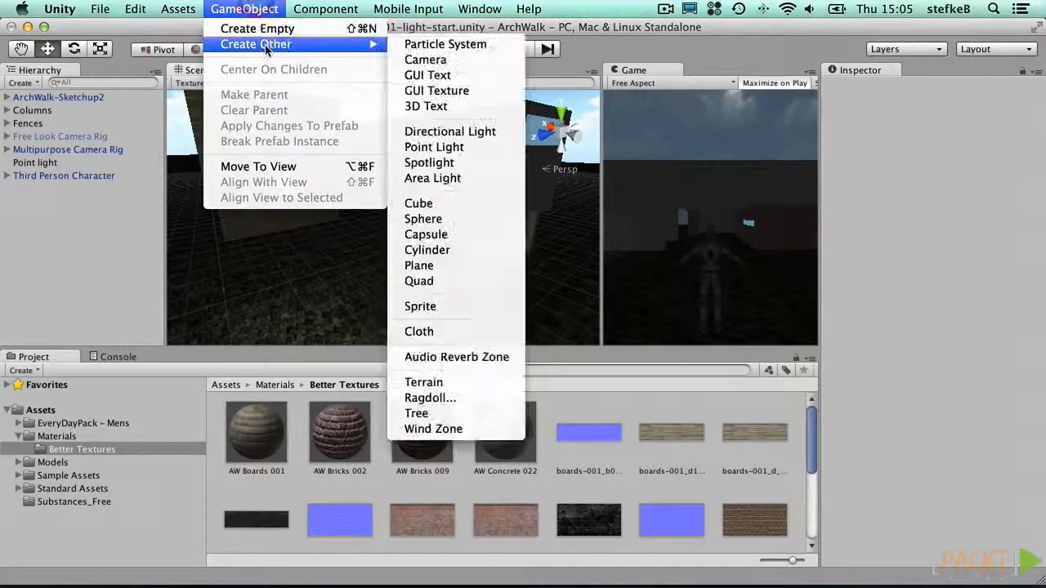
pyautogui.click(433, 163)
pyautogui.moveTo(385, 170); pyautogui.dragTo(384, 97)
pyautogui.moveTo(362, 300); pyautogui.dragTo(360, 174)
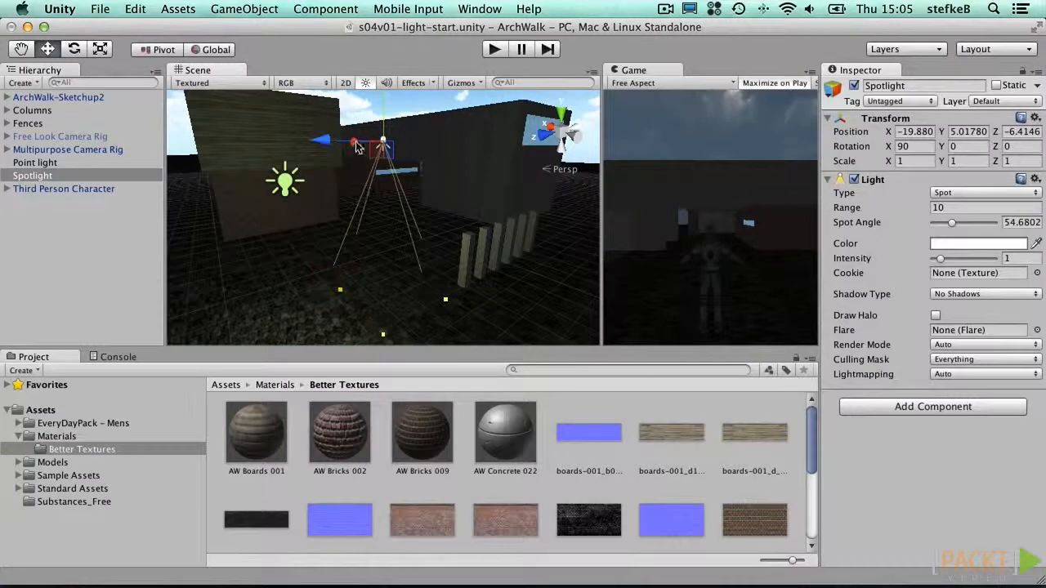
pyautogui.moveTo(384, 135)
pyautogui.mouseDown()
pyautogui.moveTo(416, 4)
pyautogui.moveTo(382, 119)
pyautogui.mouseUp()
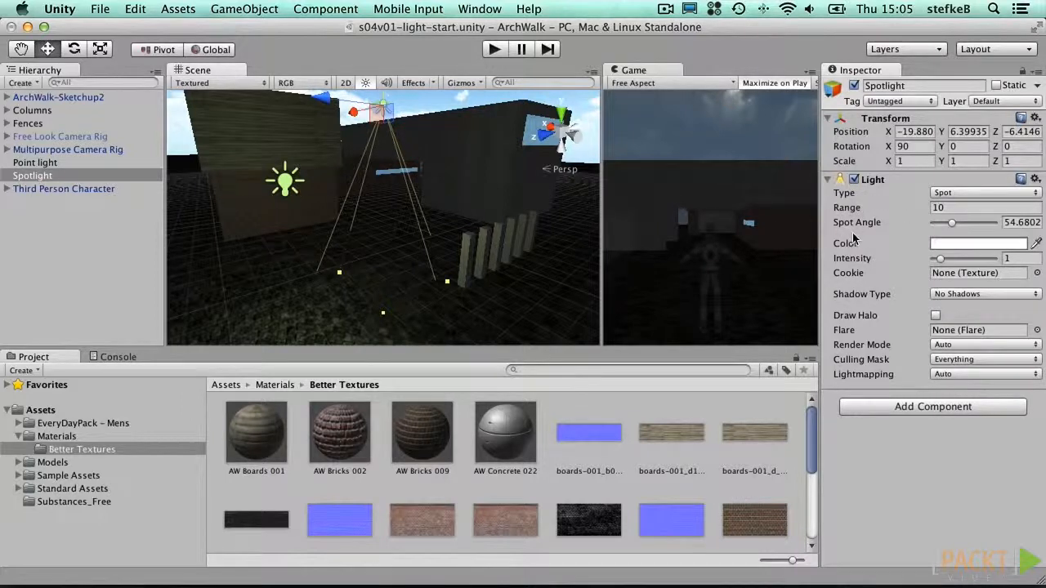
pyautogui.moveTo(950, 225)
pyautogui.mouseDown()
pyautogui.moveTo(973, 226)
pyautogui.moveTo(942, 226)
pyautogui.moveTo(955, 228)
pyautogui.mouseUp()
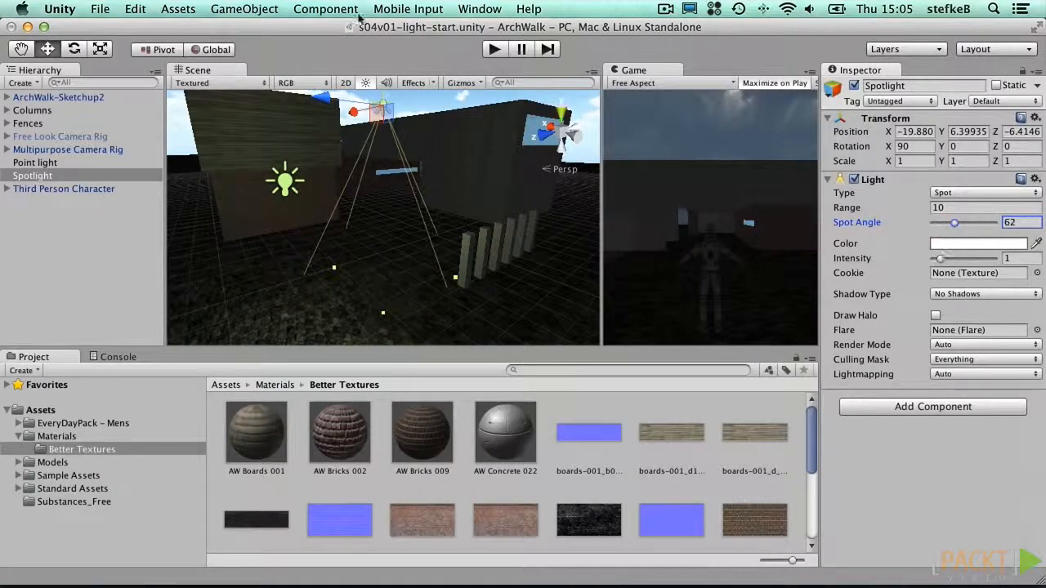
# - Add a directional light and move it to about Y 1.93 and Z -8.32
pyautogui.click(244, 9)
pyautogui.moveTo(259, 47)
pyautogui.click(456, 132)
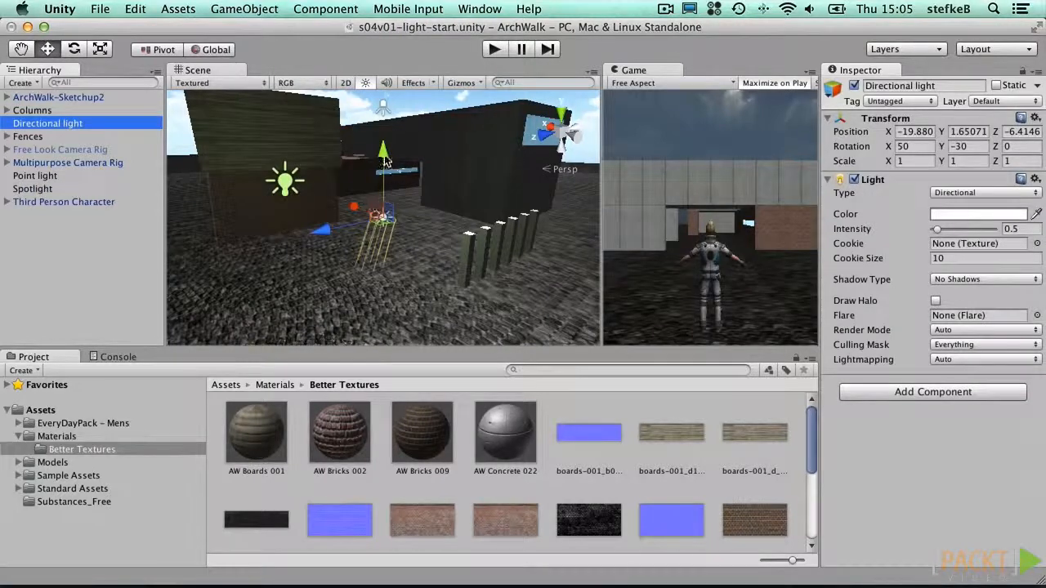
pyautogui.moveTo(386, 156)
pyautogui.mouseDown()
pyautogui.moveTo(399, 71)
pyautogui.moveTo(392, 148)
pyautogui.mouseUp()
pyautogui.moveTo(316, 224); pyautogui.dragTo(353, 217)
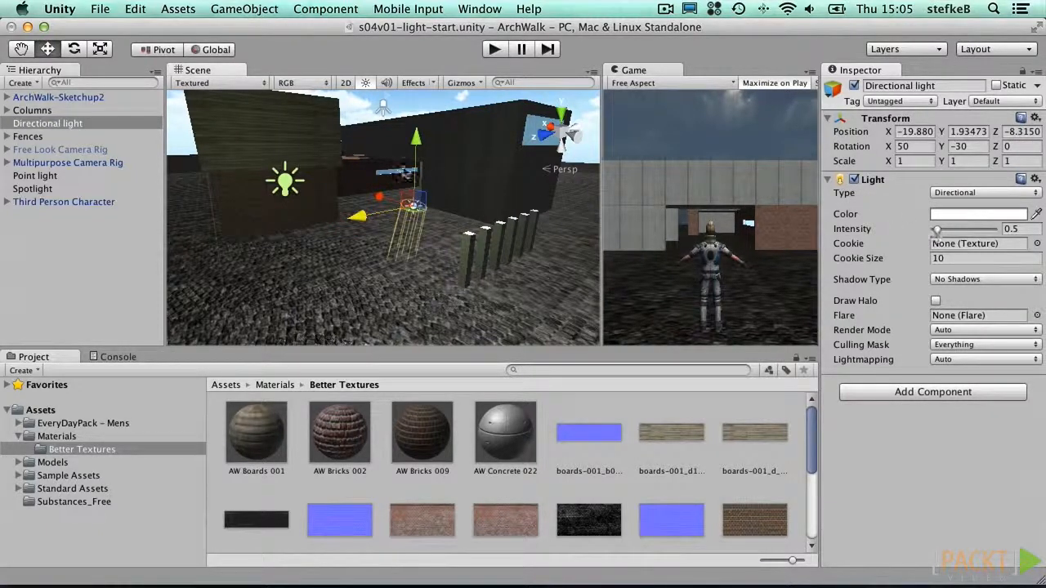
# - Deactivate the point light and the spotlight, and select the directional light
pyautogui.click(37, 176)
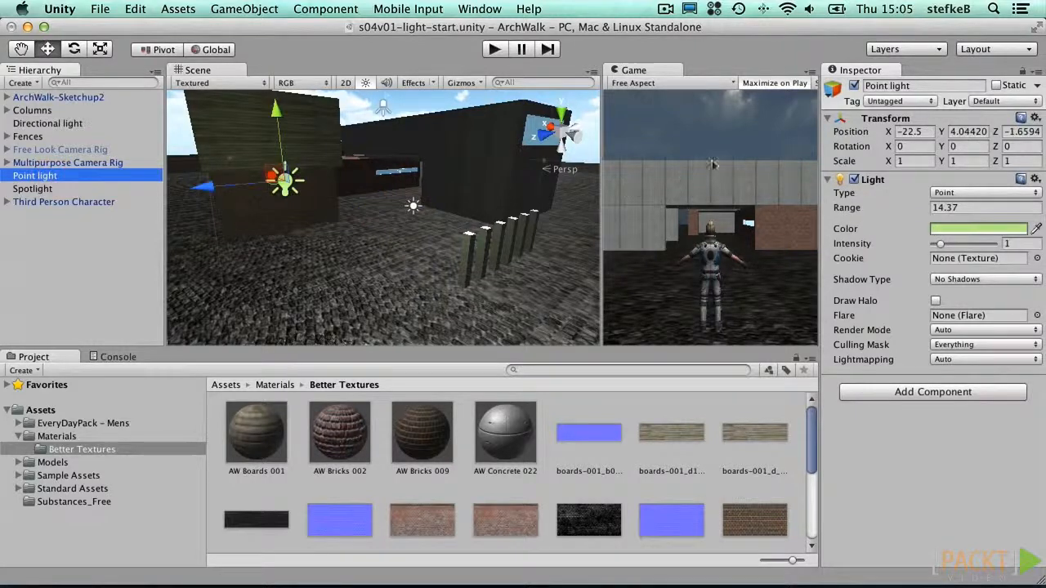
pyautogui.click(854, 86)
pyautogui.click(33, 189)
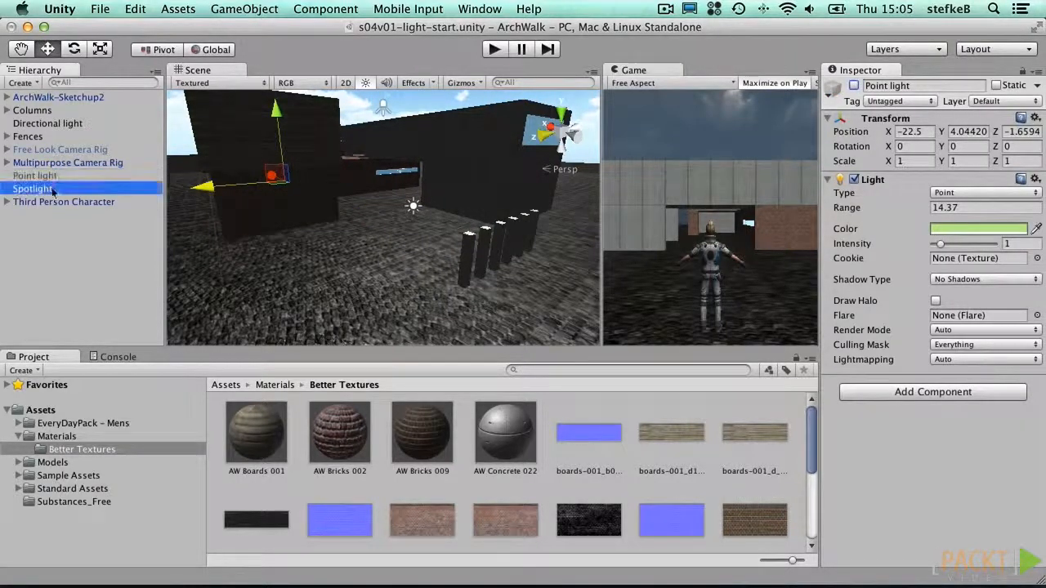
pyautogui.click(854, 86)
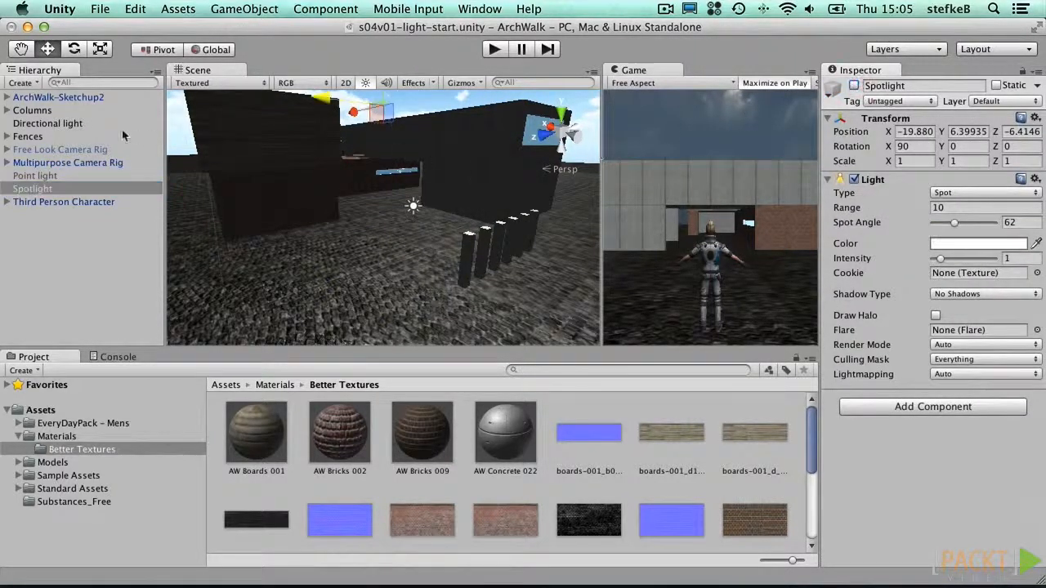
pyautogui.click(91, 126)
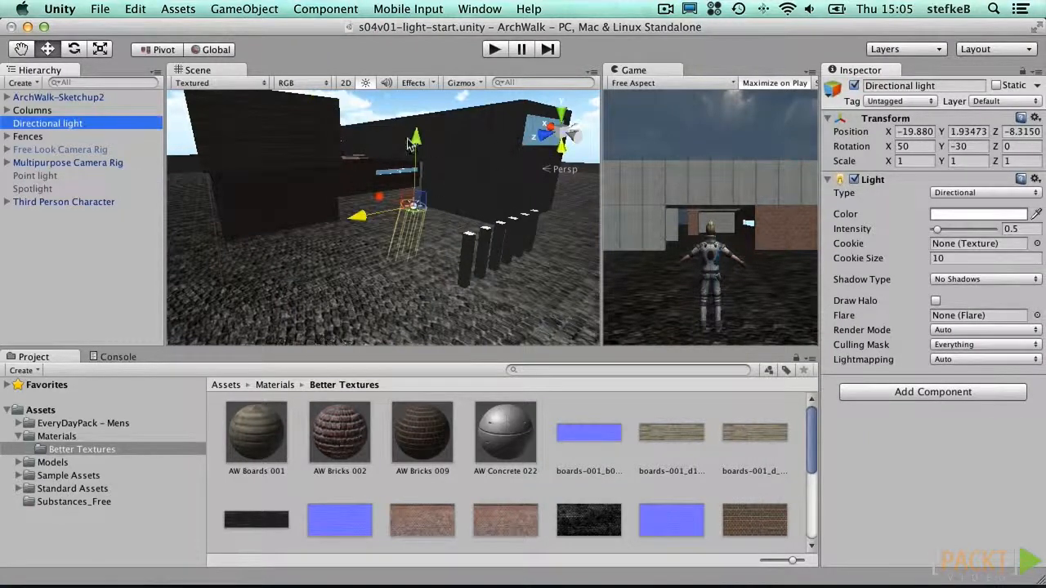
pyautogui.click(239, 8)
pyautogui.moveTo(343, 44)
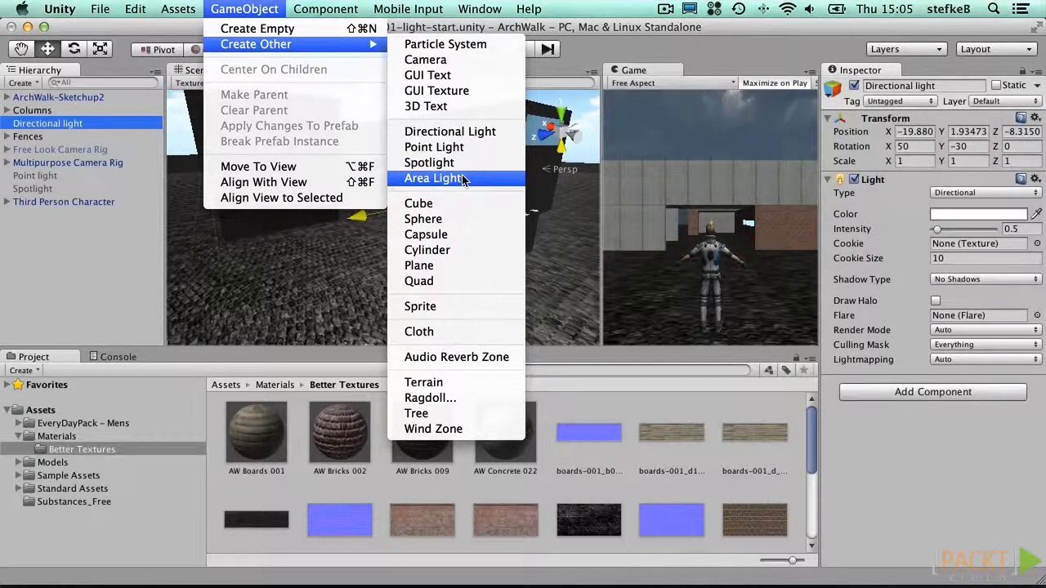
pyautogui.click(260, 7)
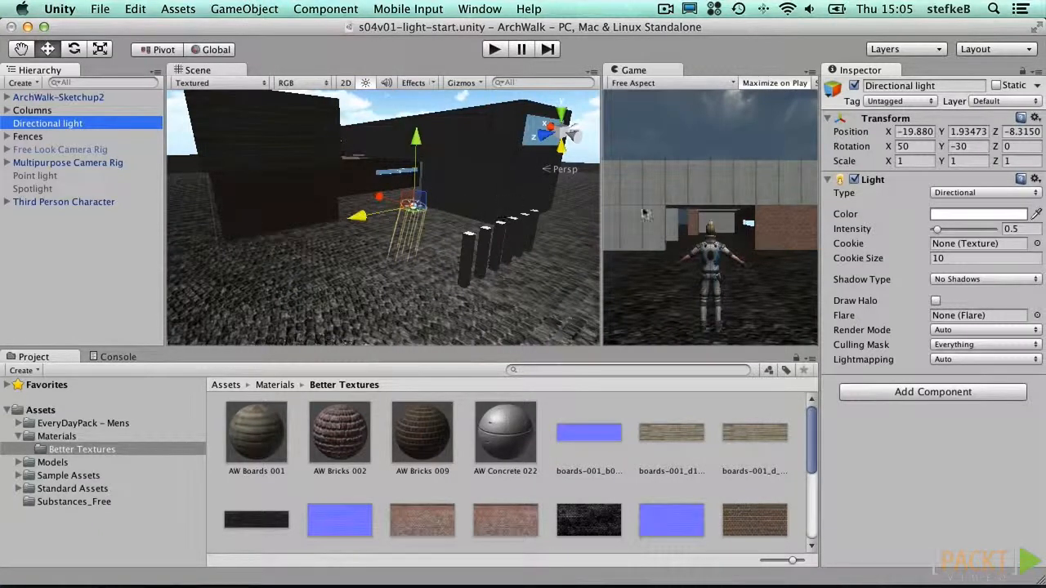
# - Rename the directional light as SUN Directional and set its render mode to Important
pyautogui.click(943, 85)
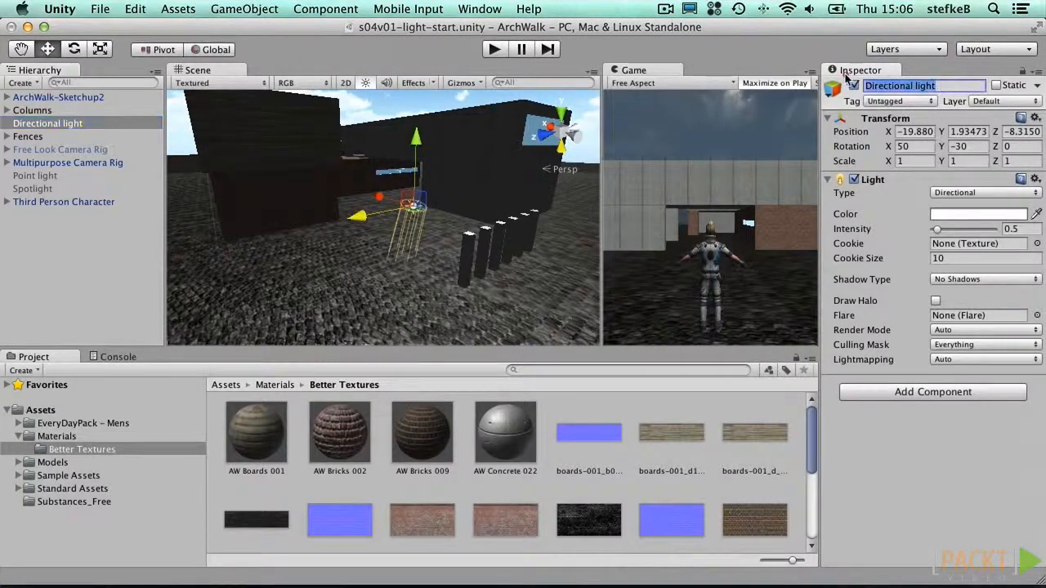
pyautogui.write('SUN Dir')
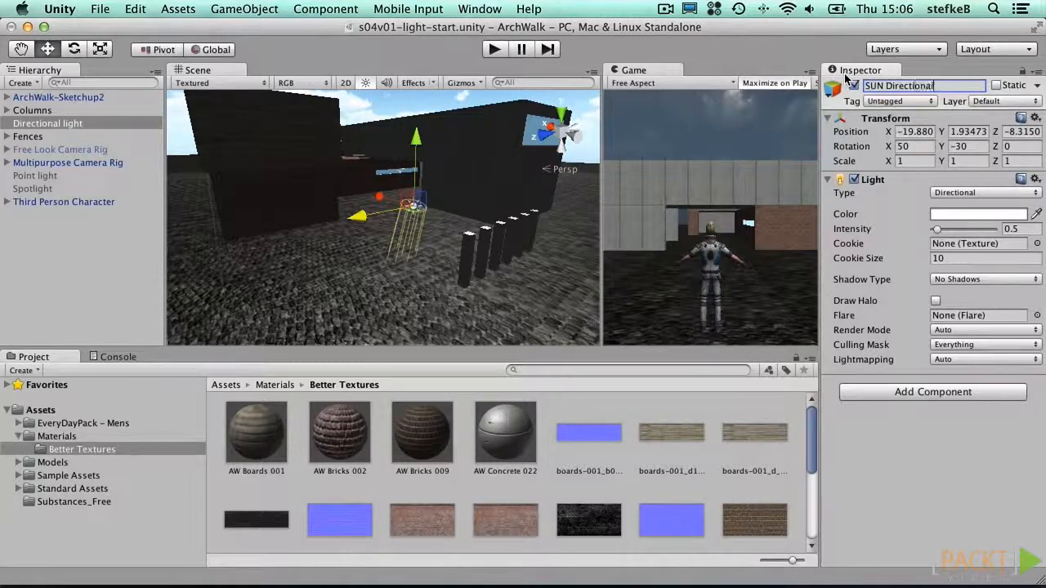
pyautogui.press('Return')
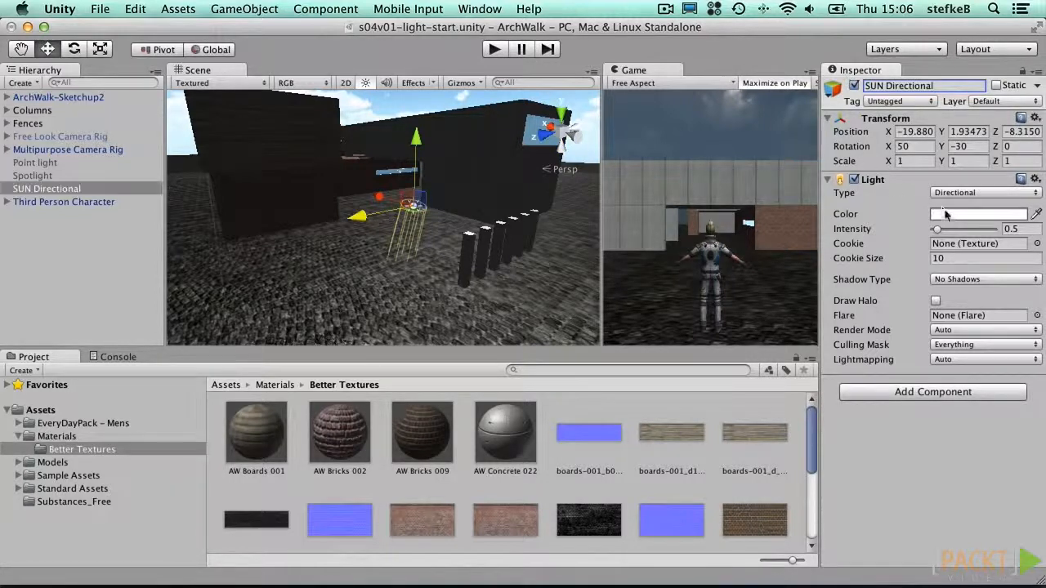
pyautogui.click(947, 330)
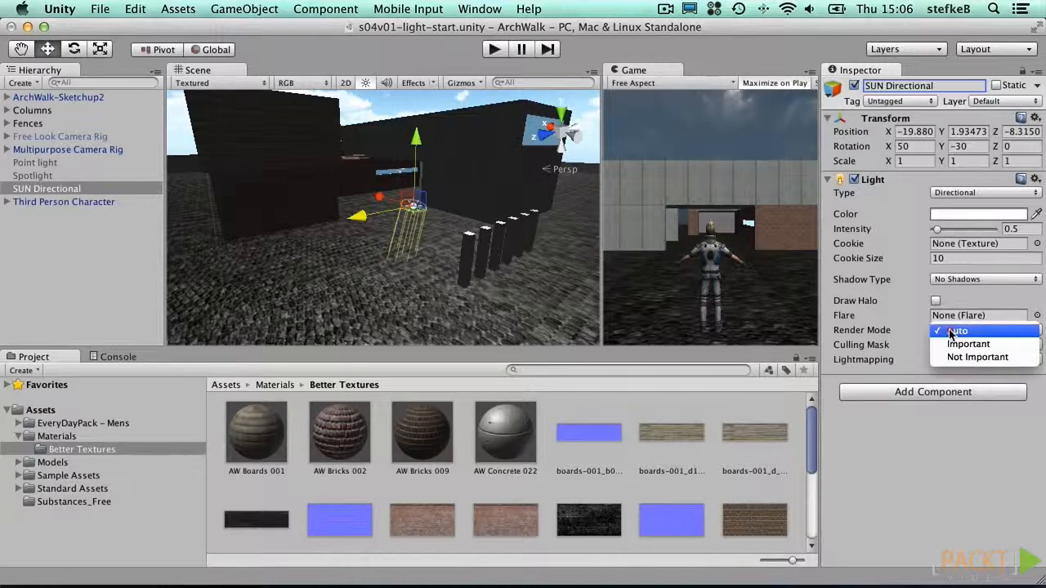
pyautogui.click(958, 348)
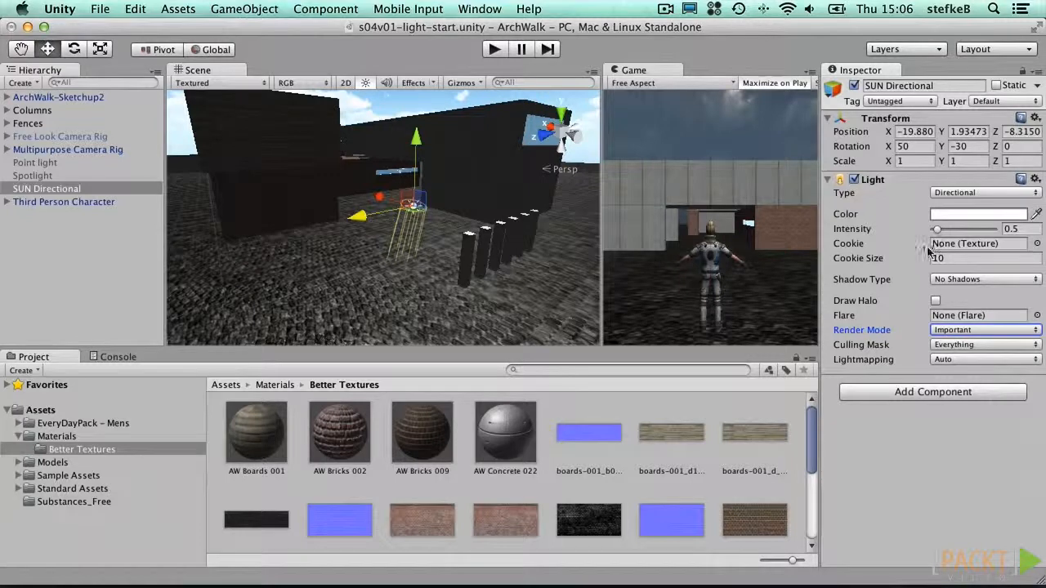
# - Raise the sun directional light higher above the ground and shift it horizontally near the buildings
pyautogui.moveTo(418, 147); pyautogui.dragTo(439, 76)
pyautogui.keyDown('alt'); pyautogui.moveTo(456, 158); pyautogui.dragTo(410, 213); pyautogui.keyUp('alt')
pyautogui.keyDown('alt'); pyautogui.moveTo(479, 205); pyautogui.dragTo(454, 204); pyautogui.keyUp('alt')
pyautogui.moveTo(321, 160); pyautogui.dragTo(412, 173)
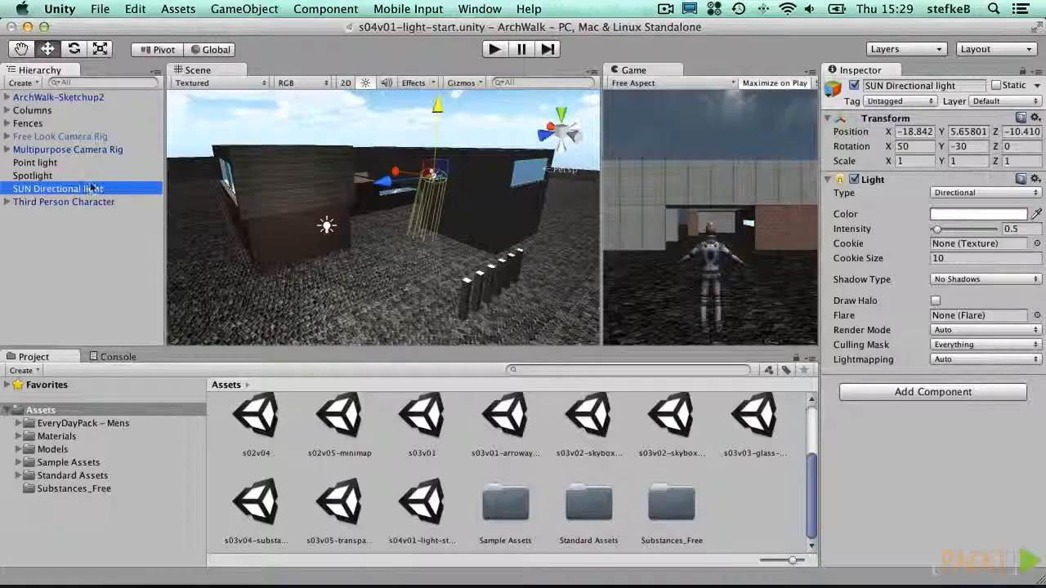
# - Delete the point light and the spotlight from the scene
pyautogui.click(56, 163)
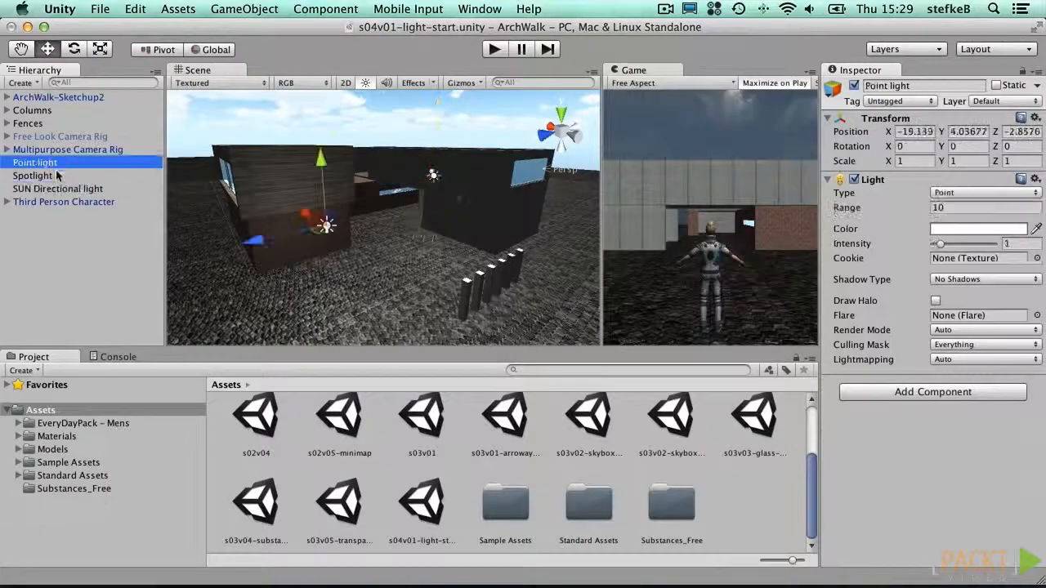
pyautogui.keyDown('shift'); pyautogui.click(57, 176); pyautogui.keyUp('shift')
pyautogui.press('super+BackSpace')
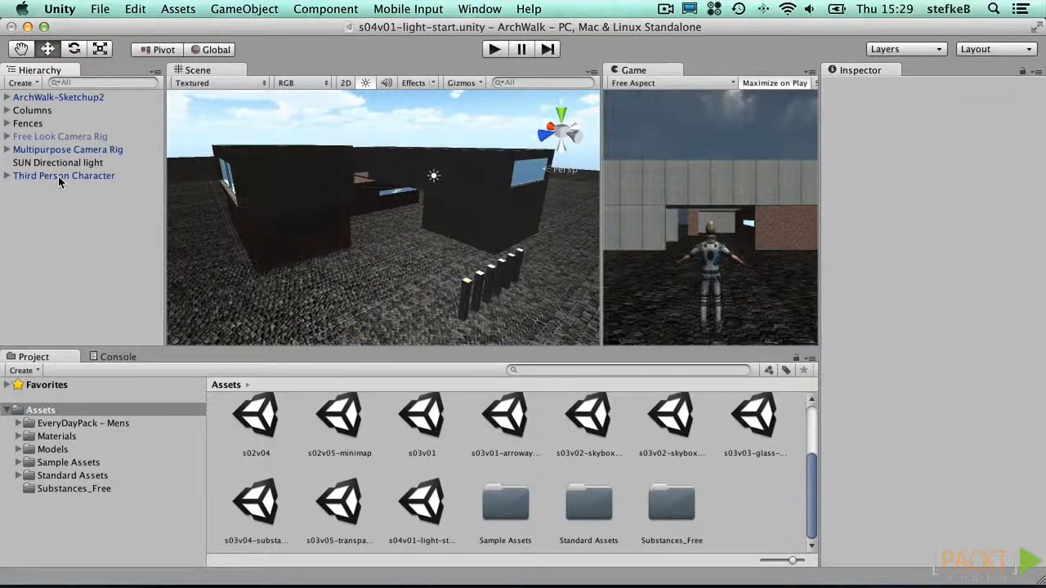
# - Rename the remaining directional light as SUN
pyautogui.click(58, 164)
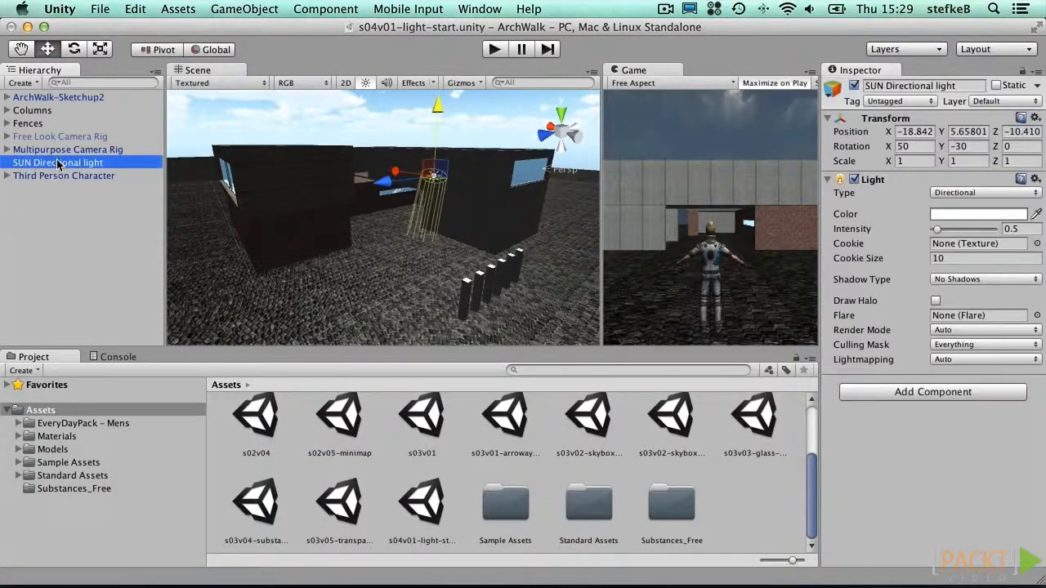
pyautogui.click(946, 85)
pyautogui.write('SUN')
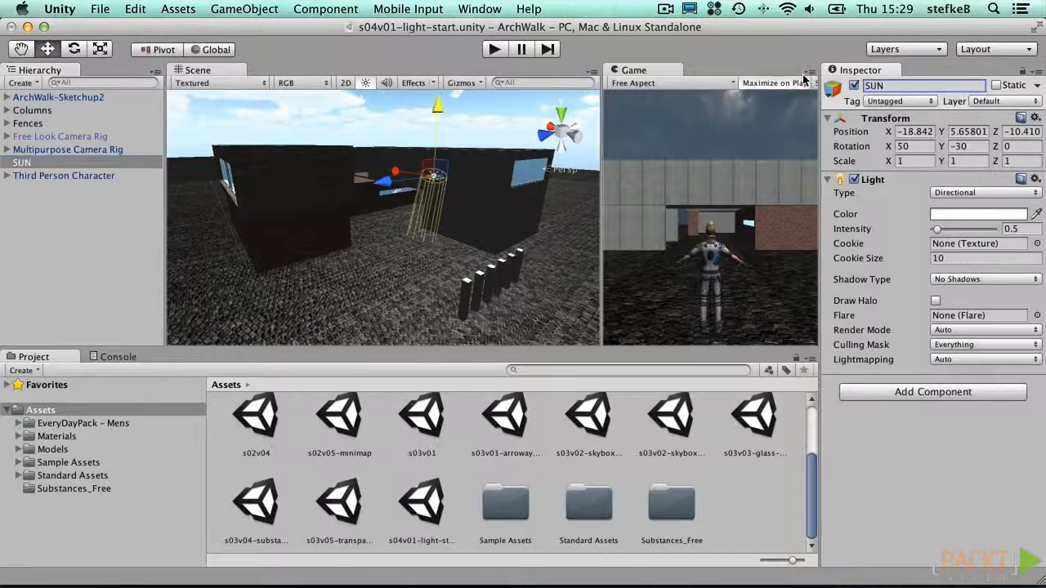
# - Move the SUN light above the buildings to about X -16, Y 10.35, Z -10.84
pyautogui.moveTo(382, 181); pyautogui.dragTo(366, 177)
pyautogui.keyDown('alt'); pyautogui.moveTo(459, 189); pyautogui.dragTo(455, 331); pyautogui.keyUp('alt')
pyautogui.moveTo(413, 229); pyautogui.dragTo(406, 188)
pyautogui.moveTo(414, 151); pyautogui.dragTo(415, 92)
pyautogui.keyDown('alt'); pyautogui.moveTo(412, 184); pyautogui.dragTo(462, 217); pyautogui.keyUp('alt')
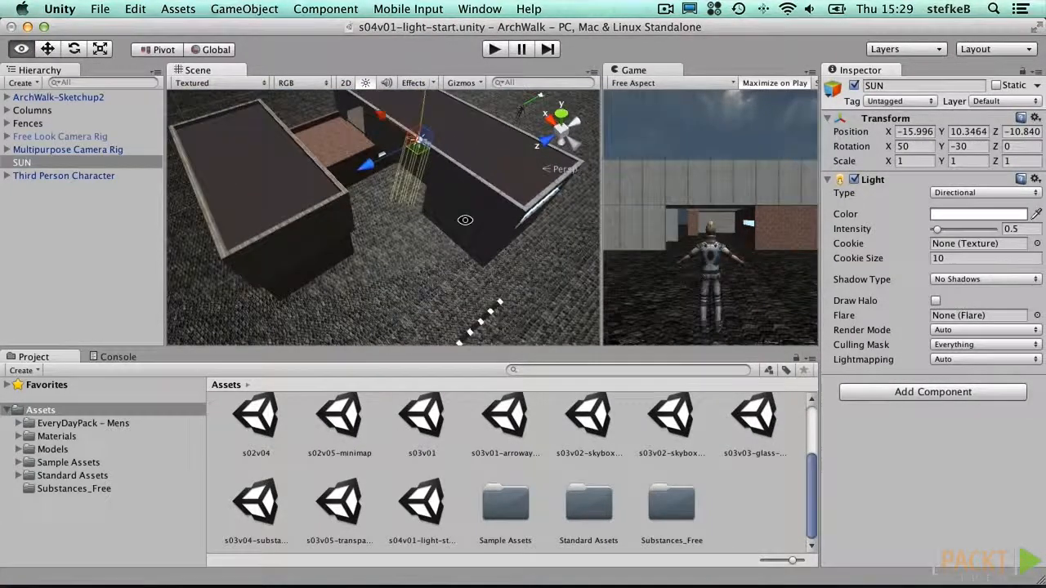
# - Tint the SUN light's color a very pale yellow
pyautogui.click(947, 214)
pyautogui.moveTo(141, 196); pyautogui.dragTo(141, 176)
pyautogui.click(20, 87)
pyautogui.click(9, 24)
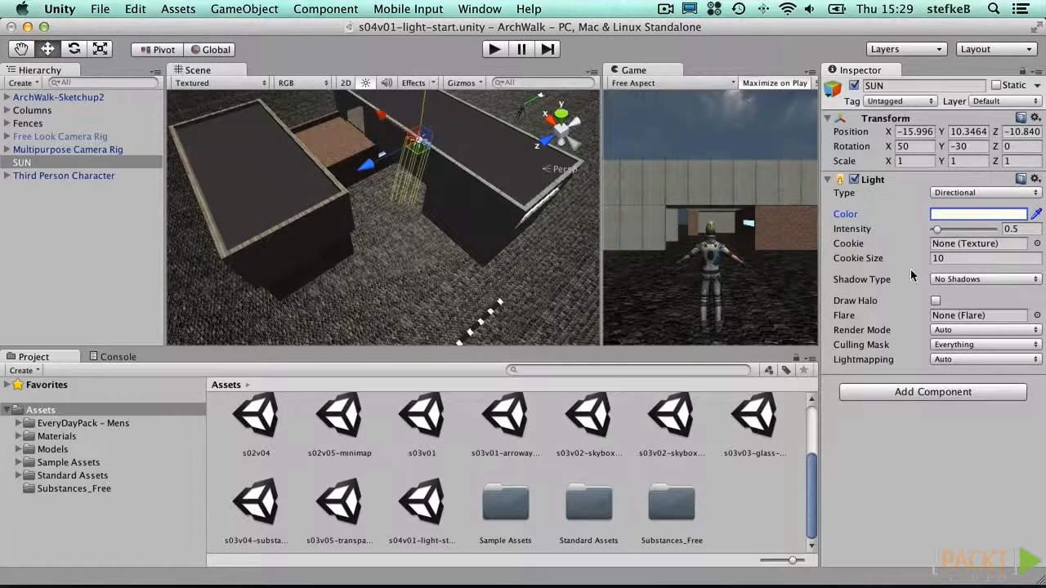
# - Open the project's quality settings and select the Fantastic quality level
pyautogui.click(138, 9)
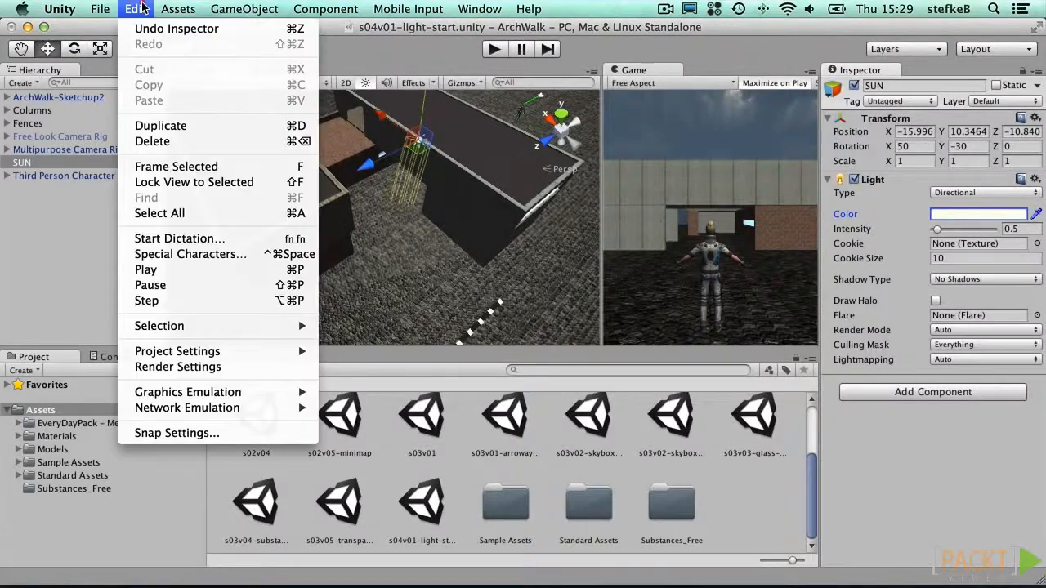
pyautogui.moveTo(206, 354)
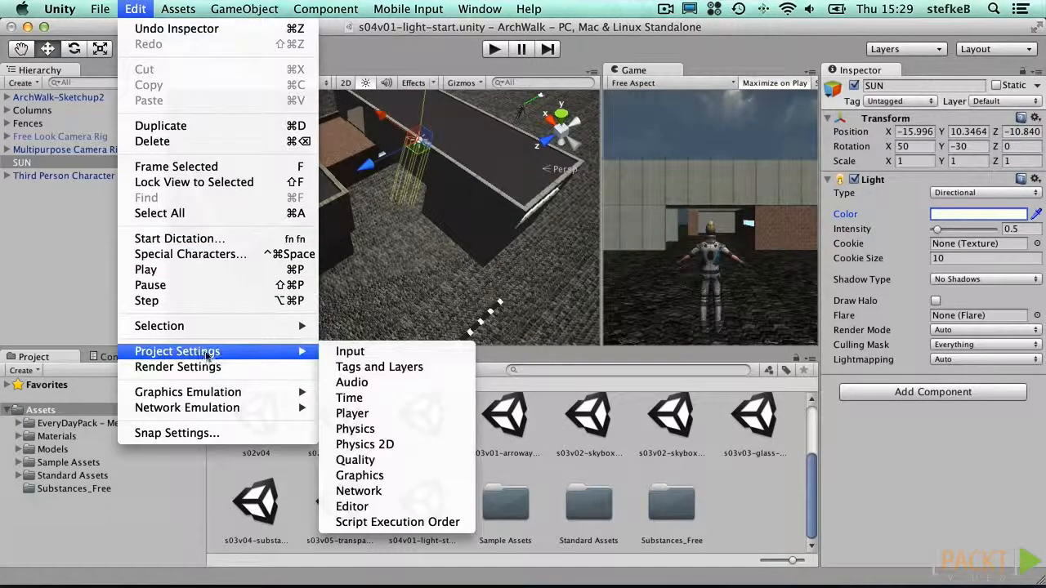
pyautogui.click(360, 460)
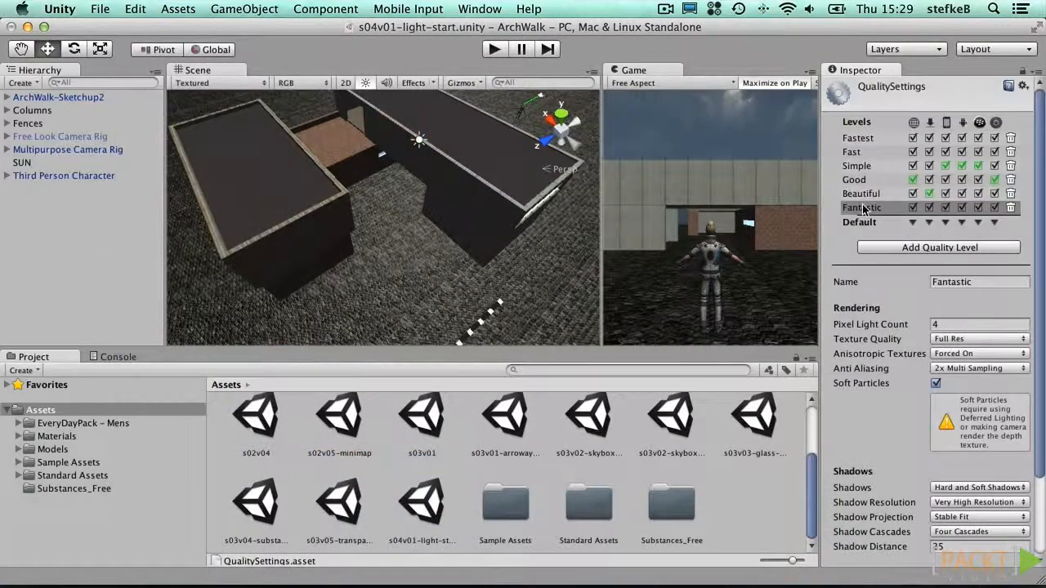
pyautogui.click(862, 196)
pyautogui.click(866, 209)
# - Give the SUN light hard shadows with a strength of 0.8
pyautogui.click(32, 163)
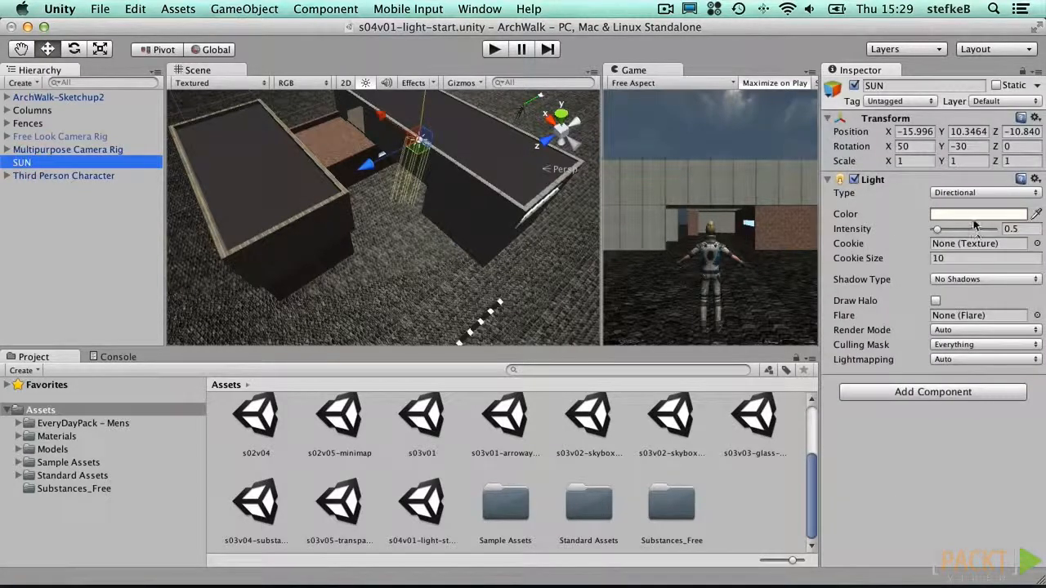
pyautogui.click(960, 279)
pyautogui.click(960, 293)
pyautogui.moveTo(996, 294); pyautogui.dragTo(982, 296)
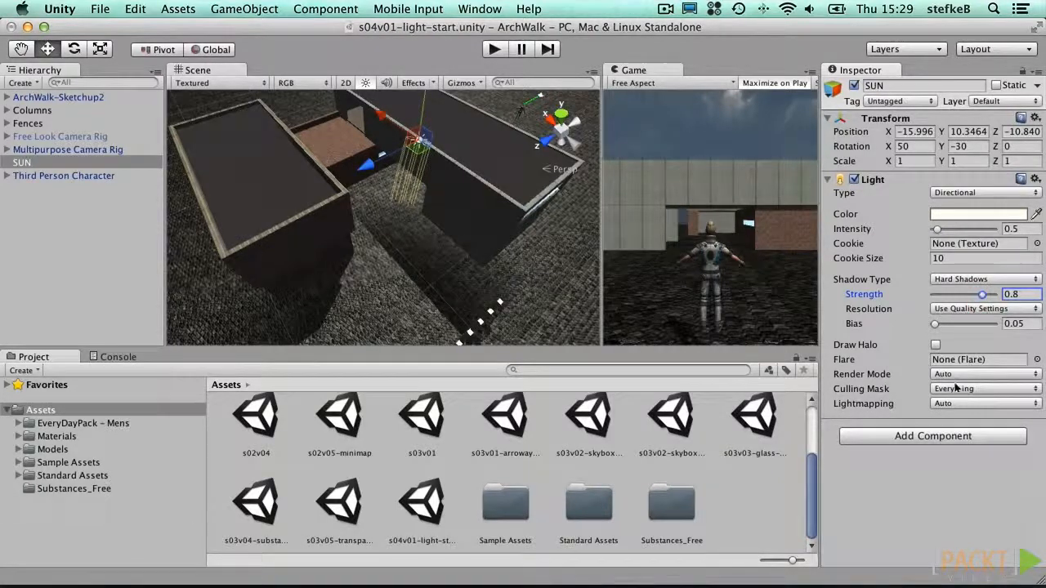
# - Set the SUN light's render mode to Important and rotate it to X 115, Y -136.4
pyautogui.click(958, 375)
pyautogui.click(963, 389)
pyautogui.keyDown('alt'); pyautogui.moveTo(467, 238); pyautogui.dragTo(334, 46); pyautogui.keyUp('alt')
pyautogui.keyDown('alt'); pyautogui.moveTo(458, 197); pyautogui.dragTo(543, 153); pyautogui.keyUp('alt')
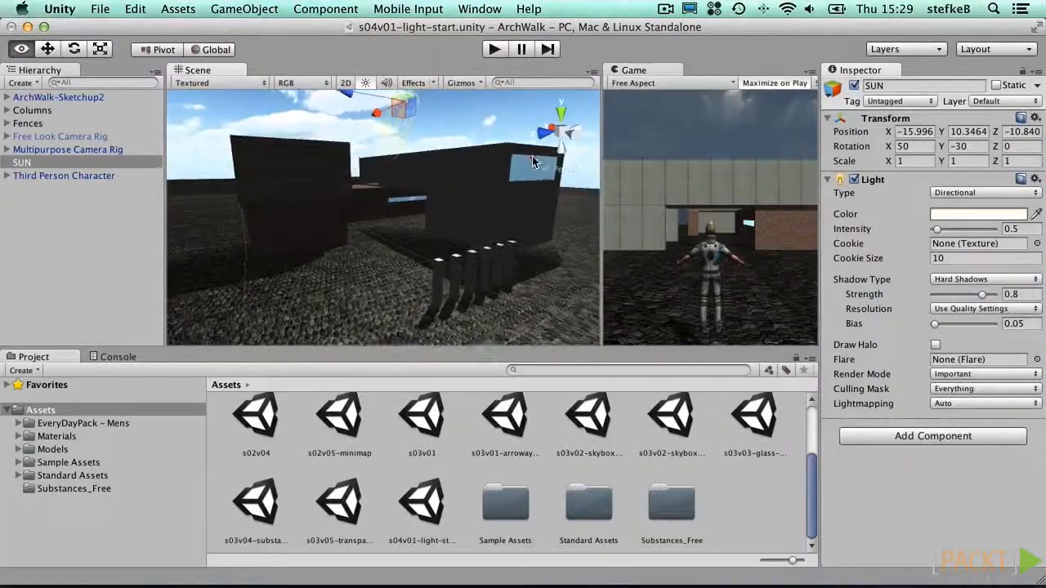
pyautogui.scroll(3, 463, 199)
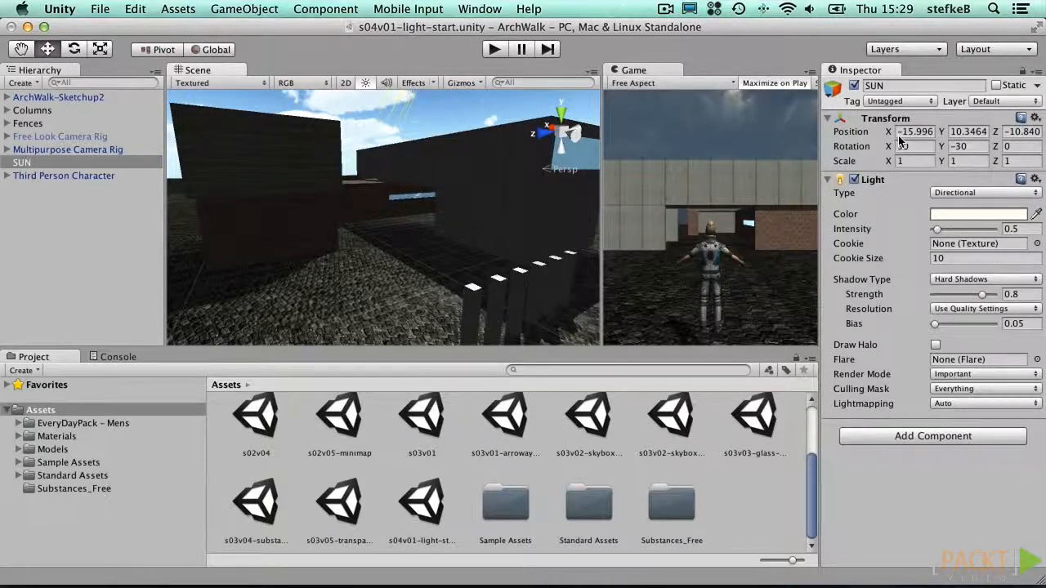
pyautogui.moveTo(887, 145); pyautogui.dragTo(845, 181)
pyautogui.moveTo(938, 147); pyautogui.dragTo(374, 181)
pyautogui.keyDown('alt'); pyautogui.moveTo(400, 223); pyautogui.dragTo(437, 239); pyautogui.keyUp('alt')
# - Add two more directional lights to the scene
pyautogui.click(237, 8)
pyautogui.moveTo(255, 49)
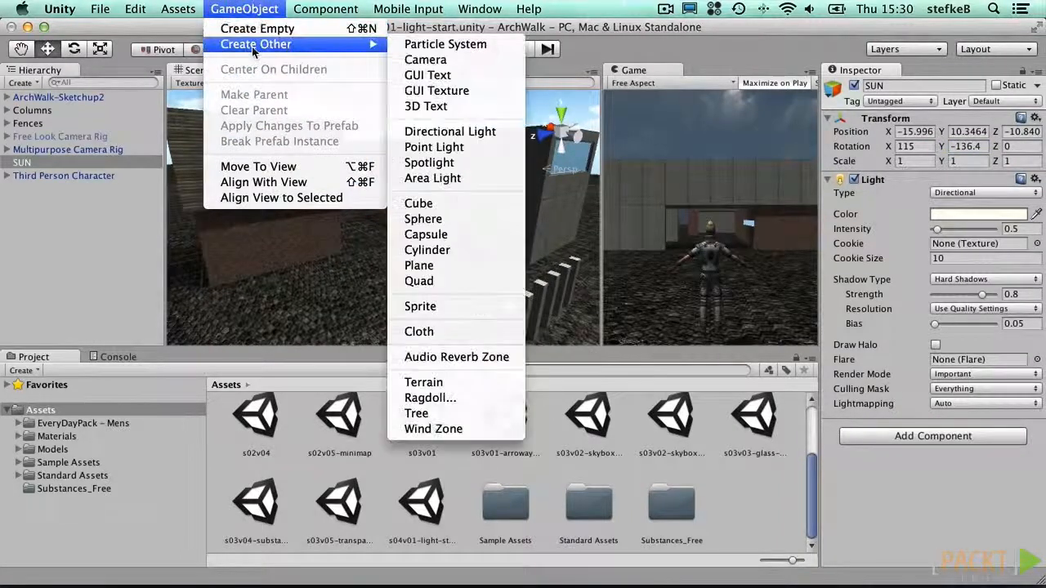
pyautogui.click(439, 135)
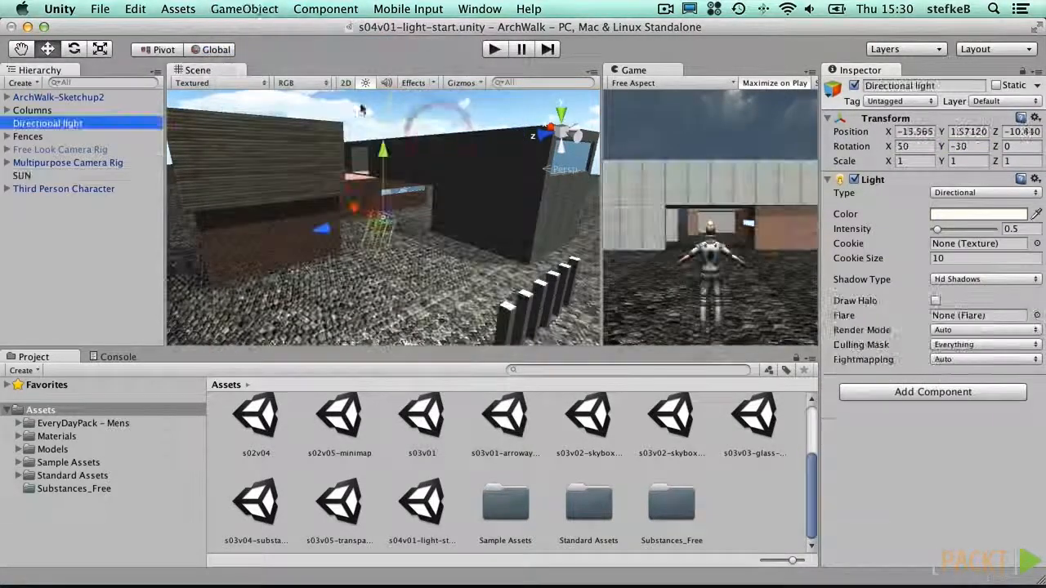
pyautogui.click(253, 8)
pyautogui.moveTo(264, 45)
pyautogui.click(446, 131)
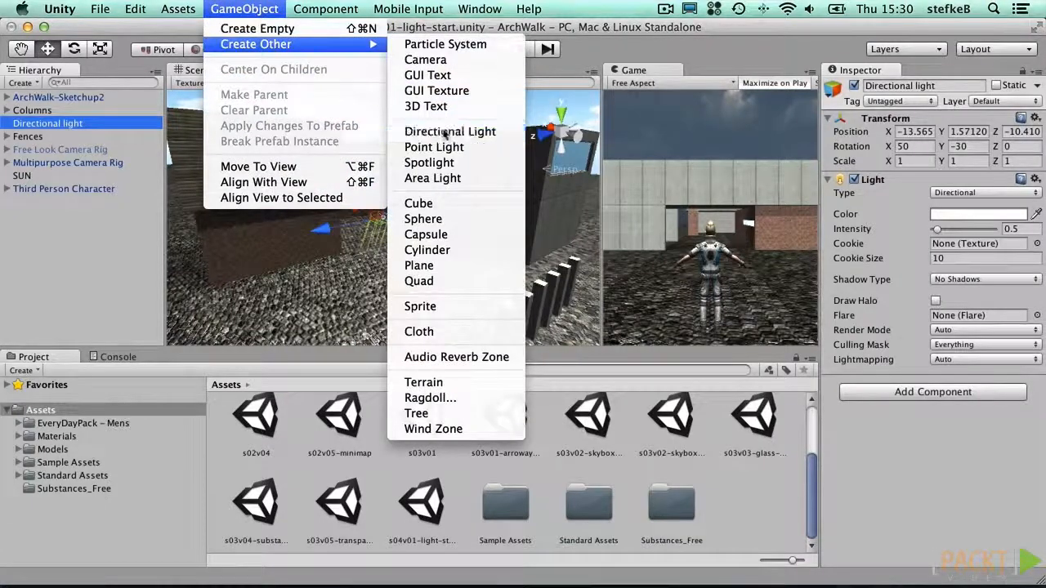
# - From the top view, move the first new directional light to about X -27.13, Z -18.01 and rotate it to Y 36.9
pyautogui.click(563, 114)
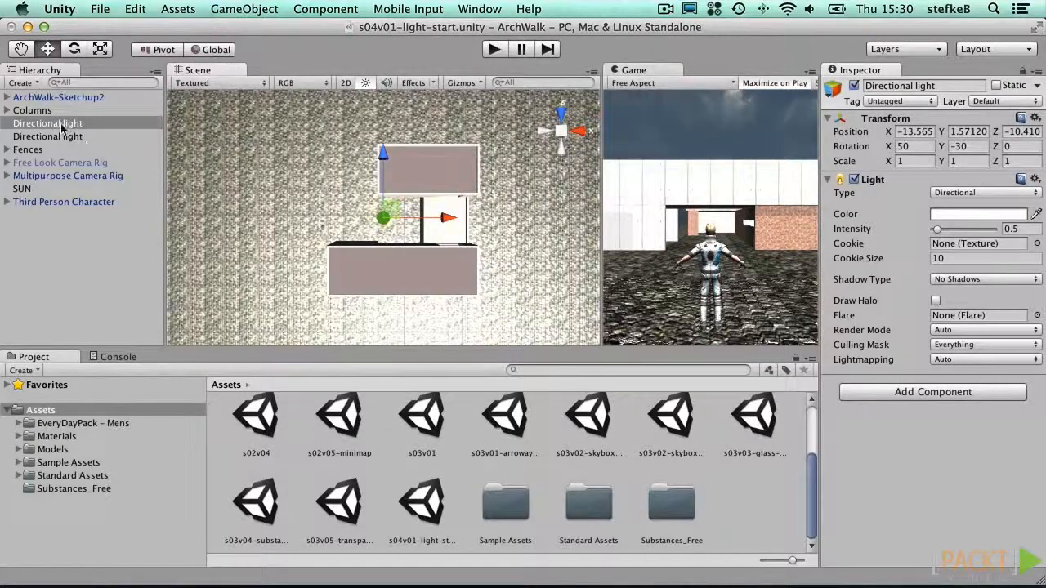
pyautogui.moveTo(389, 210); pyautogui.dragTo(308, 255)
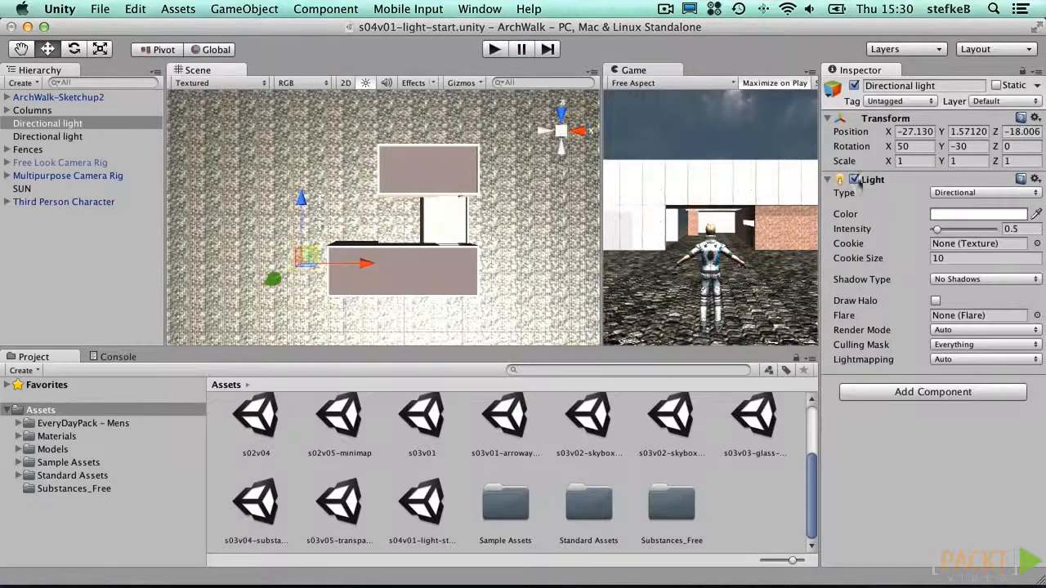
pyautogui.moveTo(941, 145); pyautogui.dragTo(1033, 118)
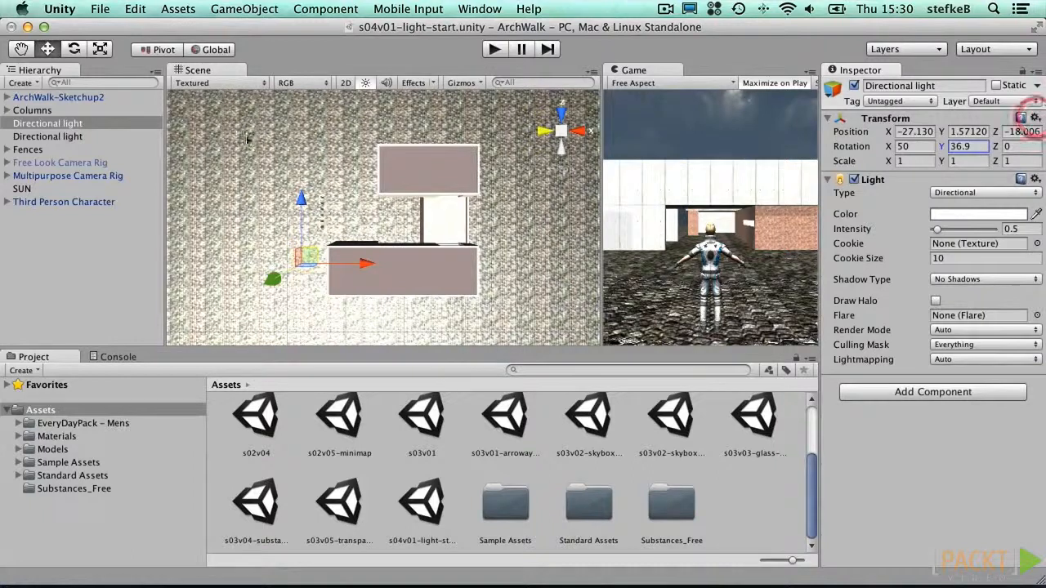
# - Color the first new directional light pale cyan-blue, about RGB 135, 209, 216, and lower its intensity to 0.1
pyautogui.click(959, 215)
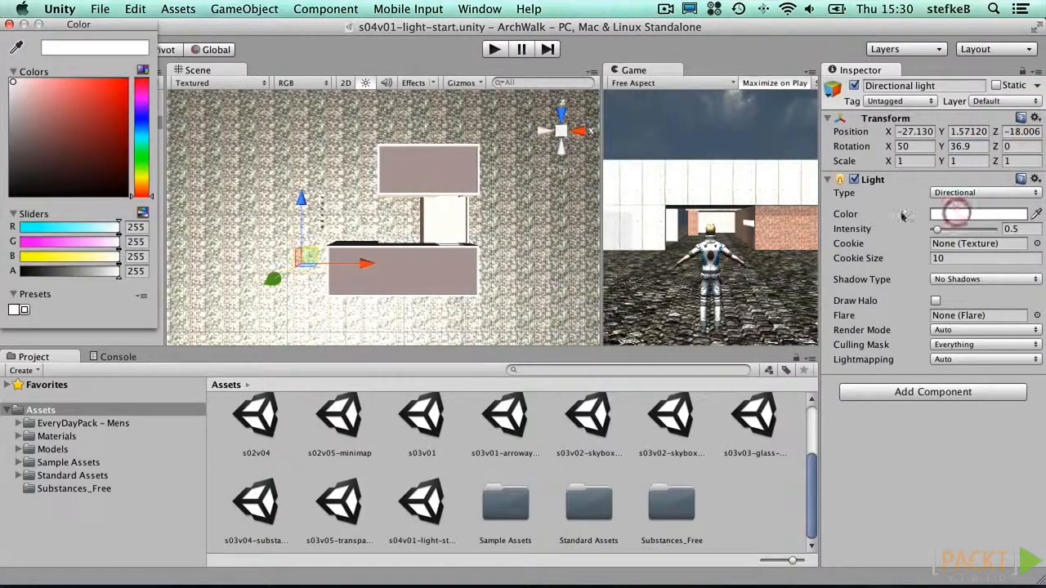
pyautogui.click(140, 135)
pyautogui.moveTo(19, 98); pyautogui.dragTo(54, 96)
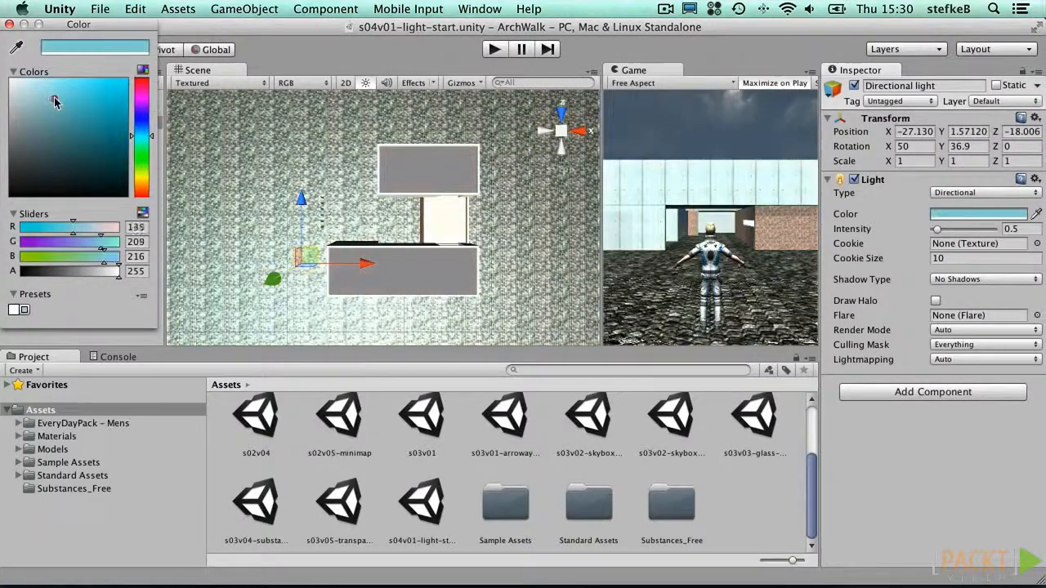
pyautogui.click(9, 25)
pyautogui.moveTo(936, 232); pyautogui.dragTo(931, 232)
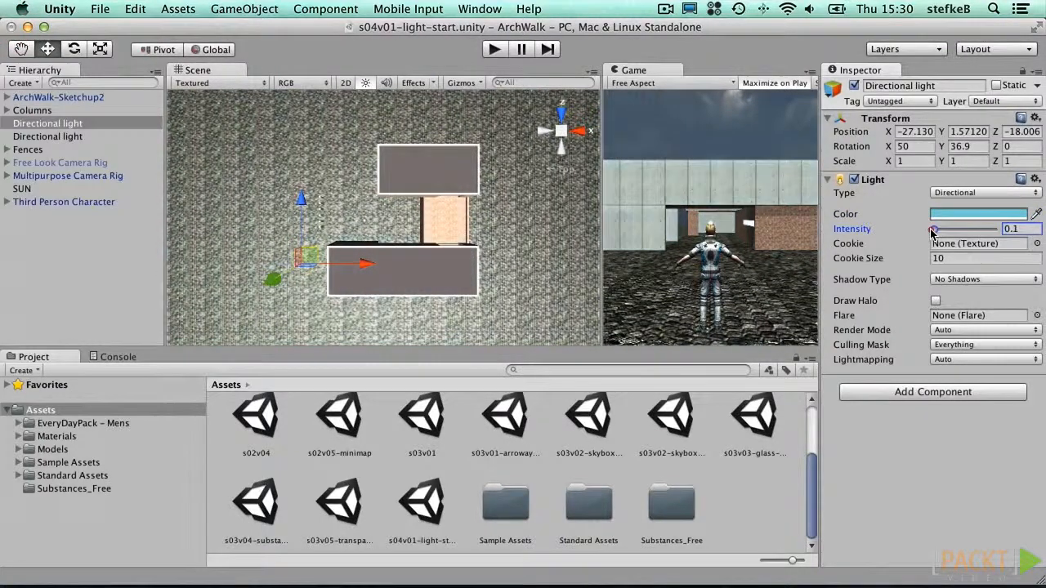
# - Move the second new directional light to about X 0.41, Z -4.98 and rotate it to Y -159.4
pyautogui.click(33, 137)
pyautogui.moveTo(425, 206); pyautogui.dragTo(484, 164)
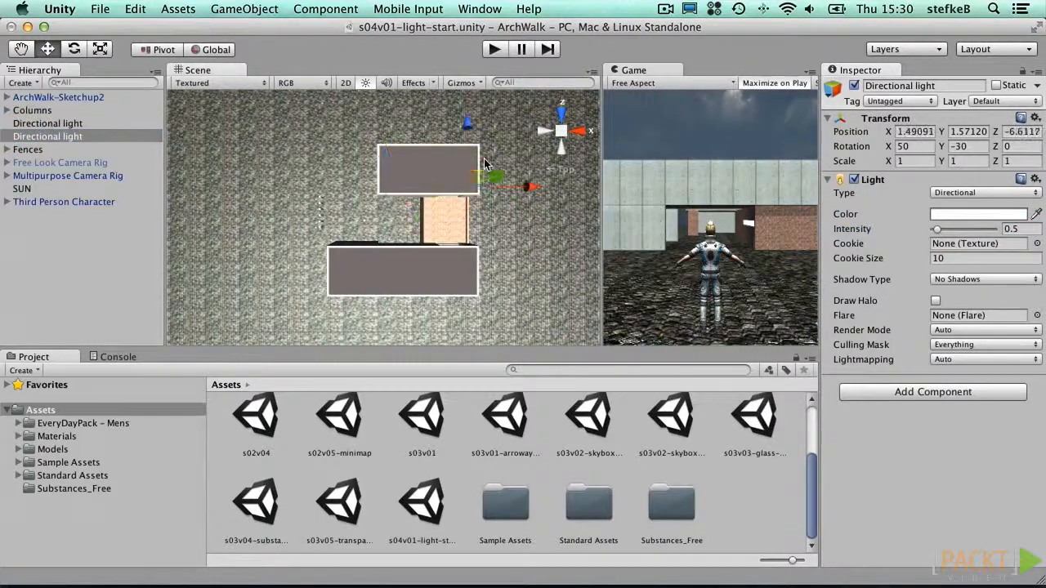
pyautogui.moveTo(922, 147); pyautogui.dragTo(263, 162)
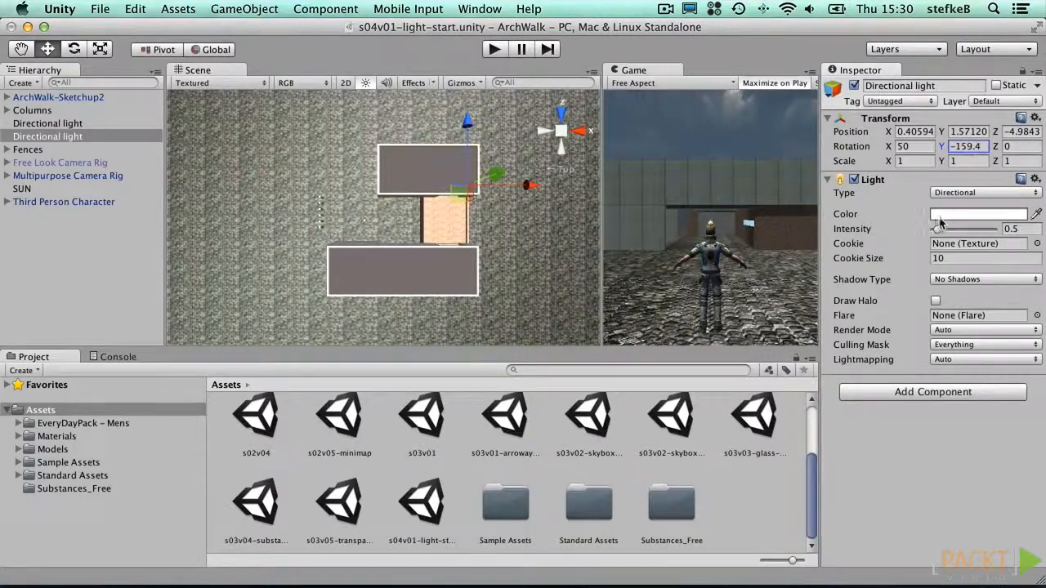
# - Color the second new directional light grey-blue, RGB 140, 170, 180, and set its intensity to 0.3
pyautogui.click(940, 216)
pyautogui.click(143, 135)
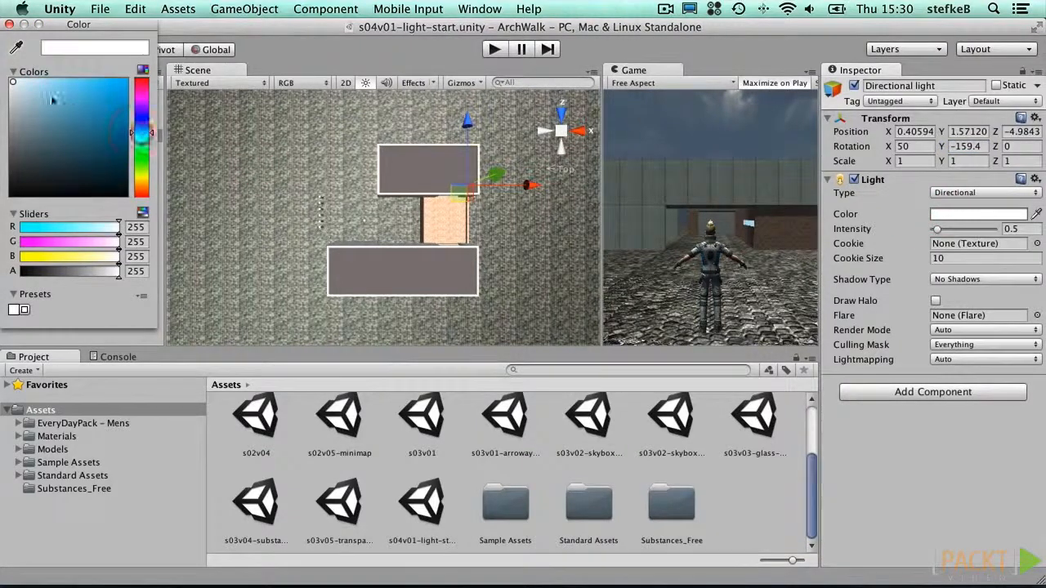
pyautogui.moveTo(51, 99); pyautogui.dragTo(37, 114)
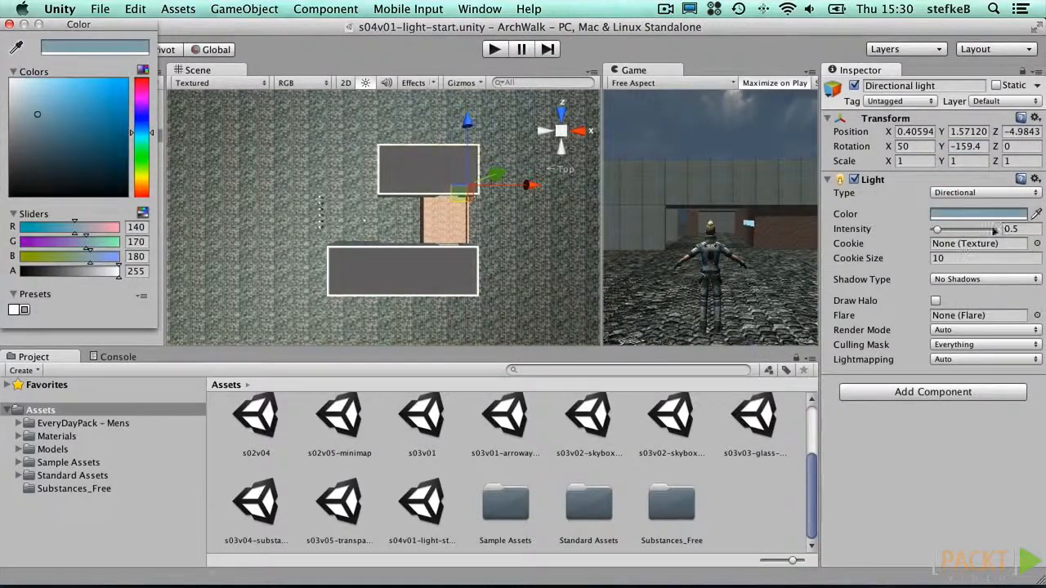
pyautogui.moveTo(942, 231); pyautogui.dragTo(937, 232)
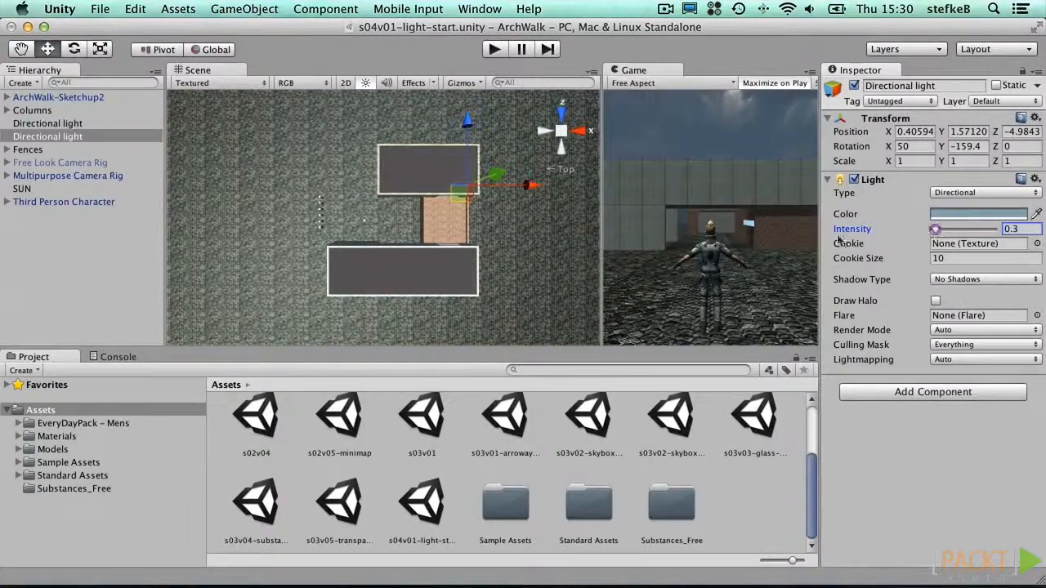
# - Examine how the combined directional lights illuminate the buildings and the ground from several sides
pyautogui.keyDown('alt'); pyautogui.moveTo(465, 254); pyautogui.dragTo(627, 145); pyautogui.keyUp('alt')
pyautogui.scroll(-3, 450, 212)
pyautogui.scroll(3, 449, 212)
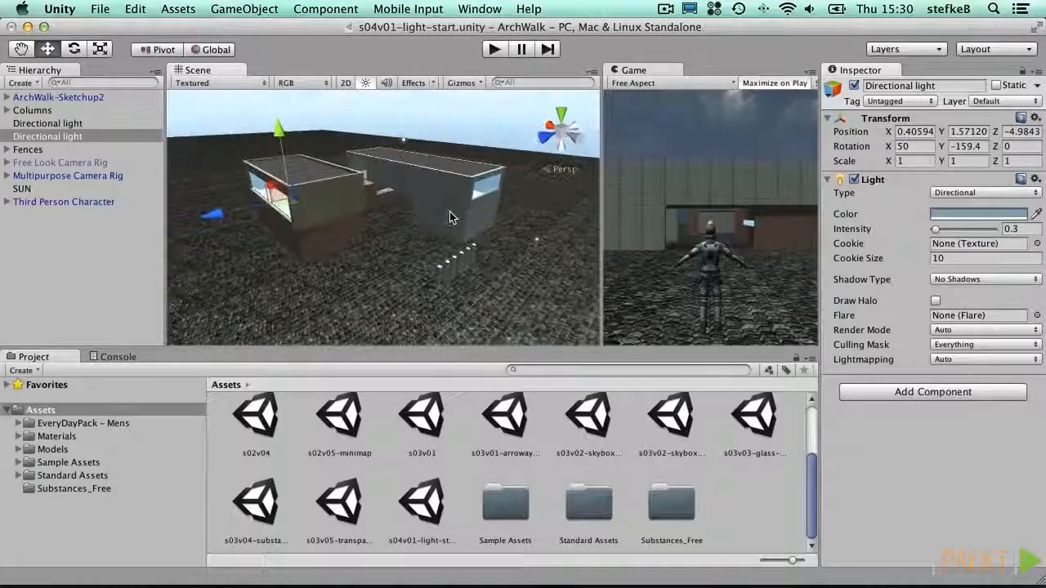
pyautogui.scroll(4, 450, 211)
pyautogui.keyDown('alt'); pyautogui.moveTo(431, 260); pyautogui.dragTo(422, 176); pyautogui.keyUp('alt')
pyautogui.scroll(2, 409, 212)
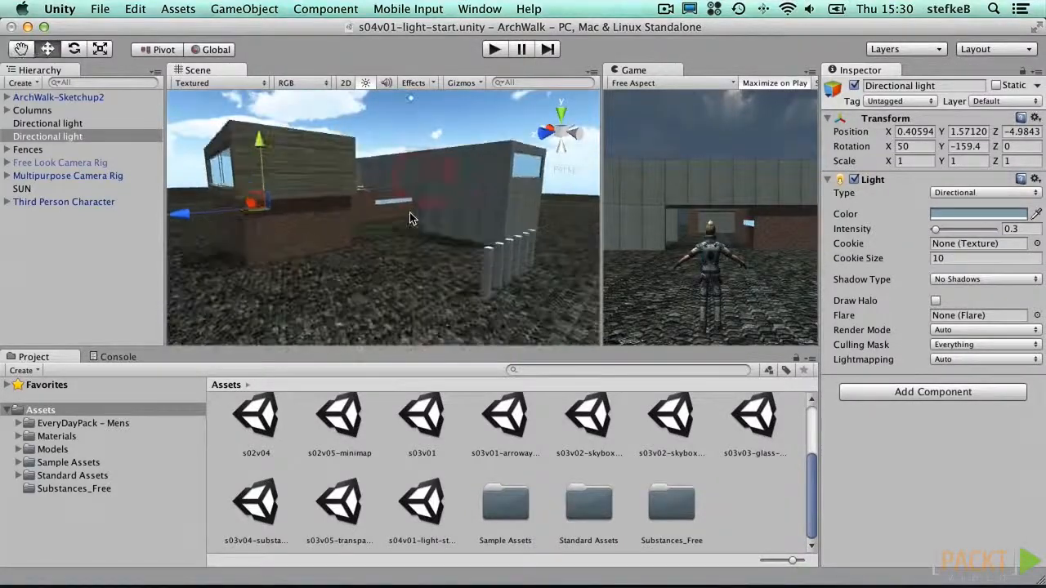
pyautogui.scroll(2, 409, 213)
pyautogui.keyDown('alt'); pyautogui.moveTo(434, 254); pyautogui.dragTo(401, 217); pyautogui.keyUp('alt')
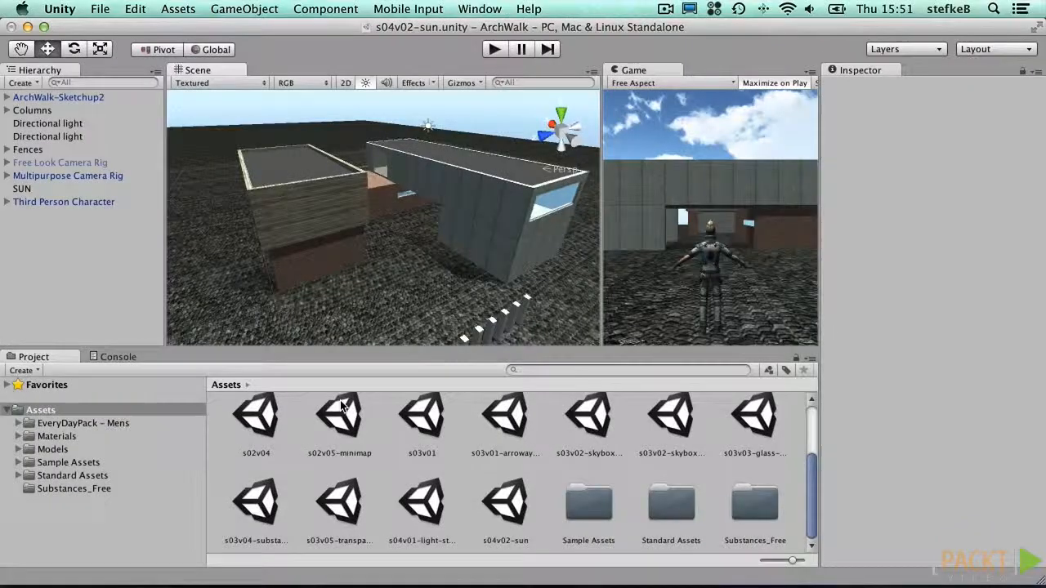
# - Examine the lighting inside the upper room of the wood-clad building
pyautogui.keyDown('alt'); pyautogui.moveTo(351, 209); pyautogui.dragTo(357, 146); pyautogui.keyUp('alt')
pyautogui.scroll(5, 307, 225)
pyautogui.scroll(2, 457, 210)
pyautogui.scroll(3, 435, 213)
pyautogui.scroll(4, 403, 210)
pyautogui.keyDown('alt'); pyautogui.moveTo(451, 192); pyautogui.dragTo(299, 296); pyautogui.keyUp('alt')
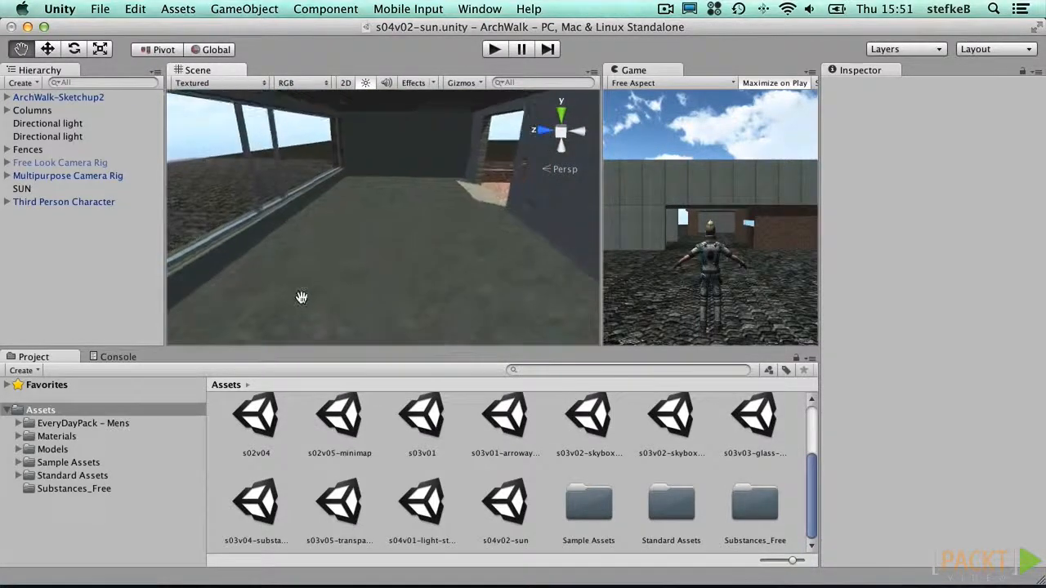
# - Show the scene as a wireframe from the top, with the upper room's outline fully in view
pyautogui.click(561, 114)
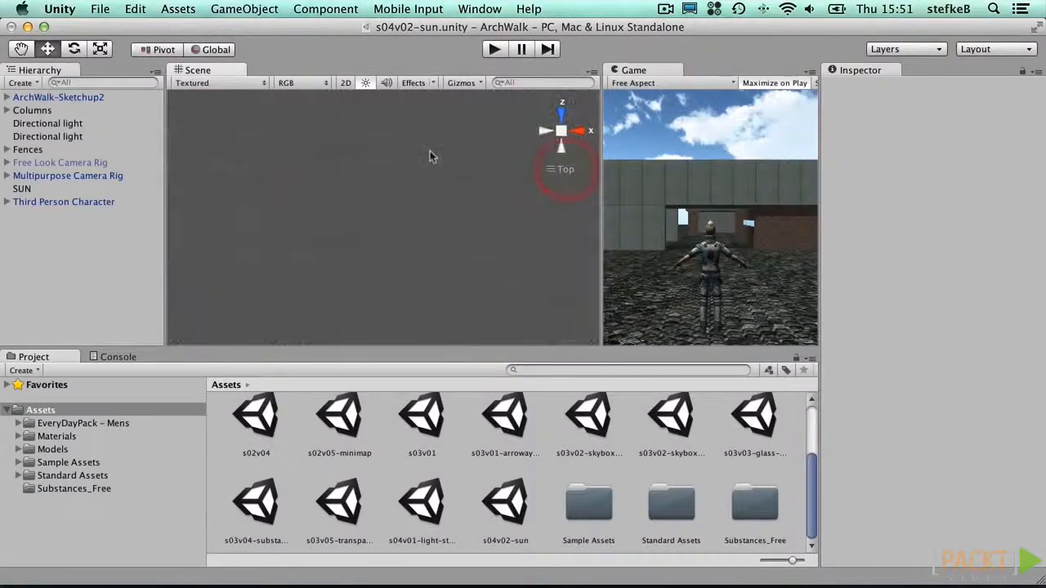
pyautogui.click(223, 83)
pyautogui.click(210, 96)
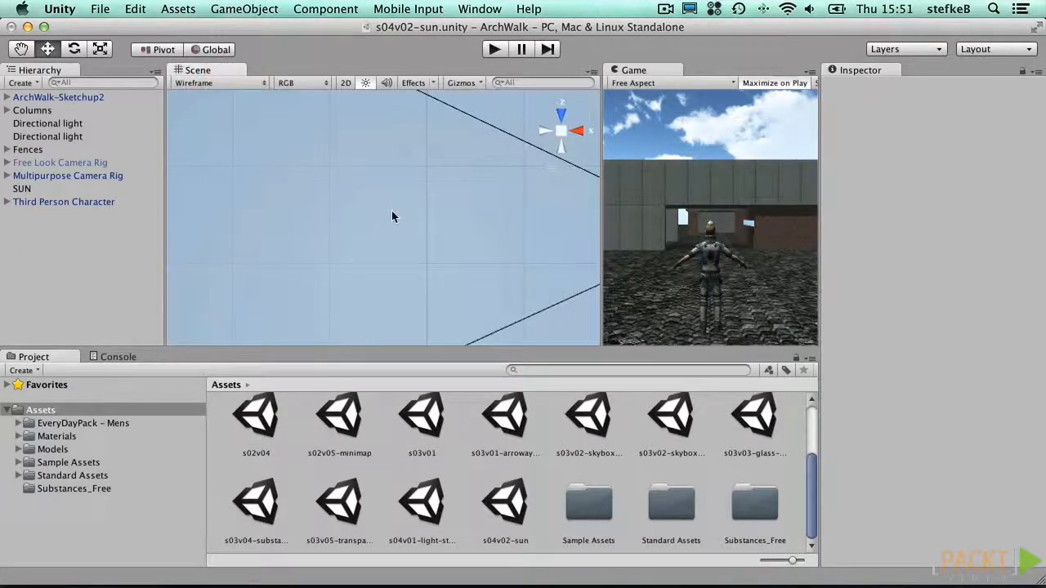
pyautogui.scroll(-5, 391, 211)
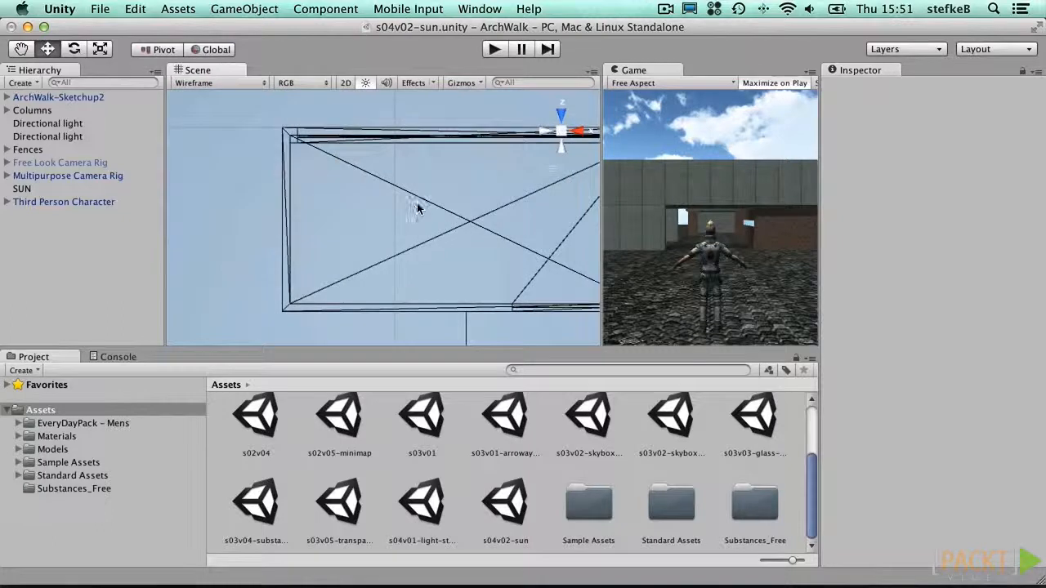
pyautogui.click(21, 49)
pyautogui.moveTo(366, 190); pyautogui.dragTo(304, 191)
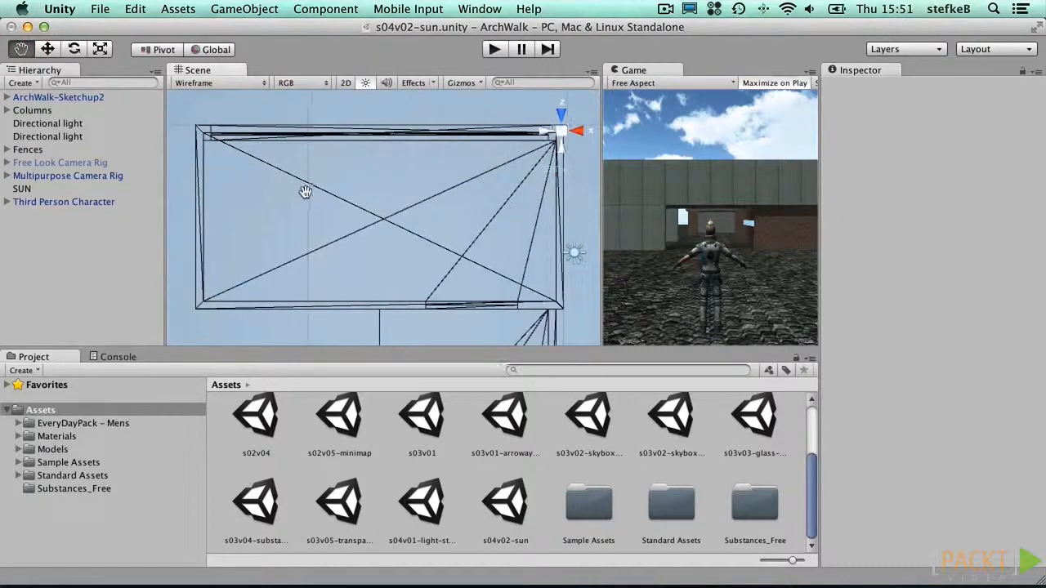
# - Add a point light in the upper room and raise it near the ceiling, to about Y 6.7
pyautogui.click(226, 10)
pyautogui.moveTo(245, 44)
pyautogui.click(444, 144)
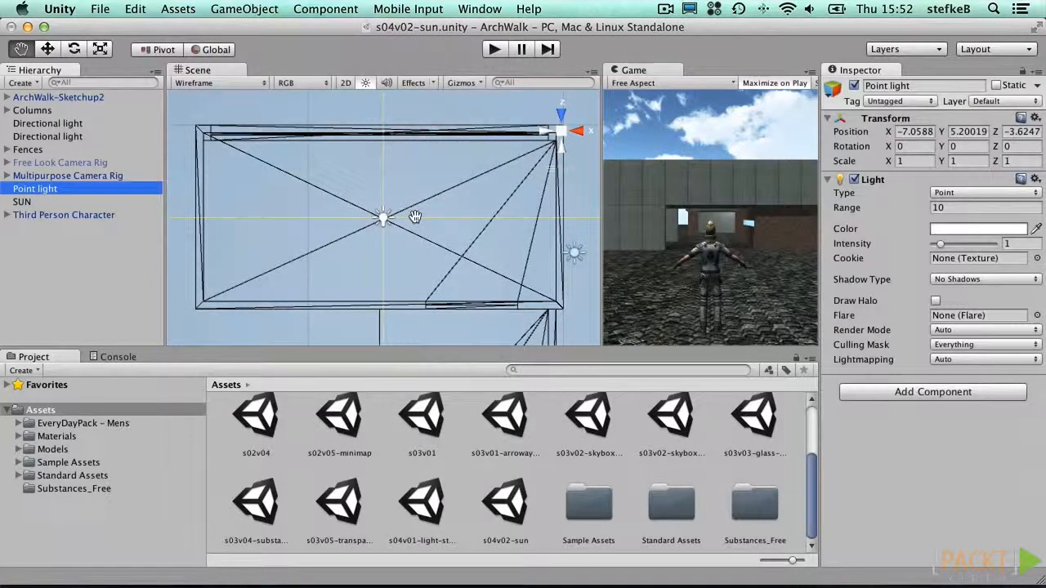
pyautogui.click(550, 133)
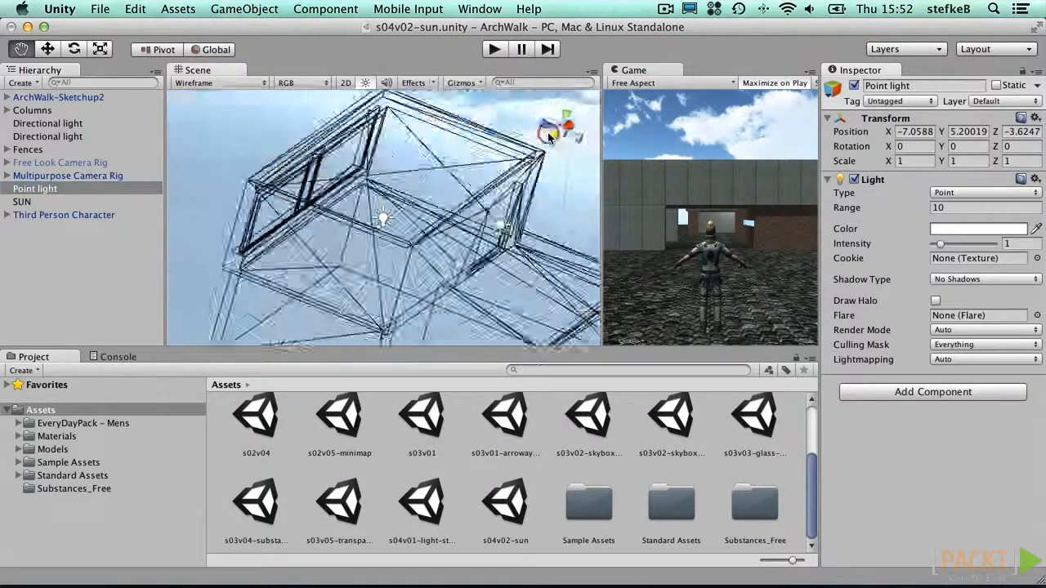
pyautogui.click(48, 49)
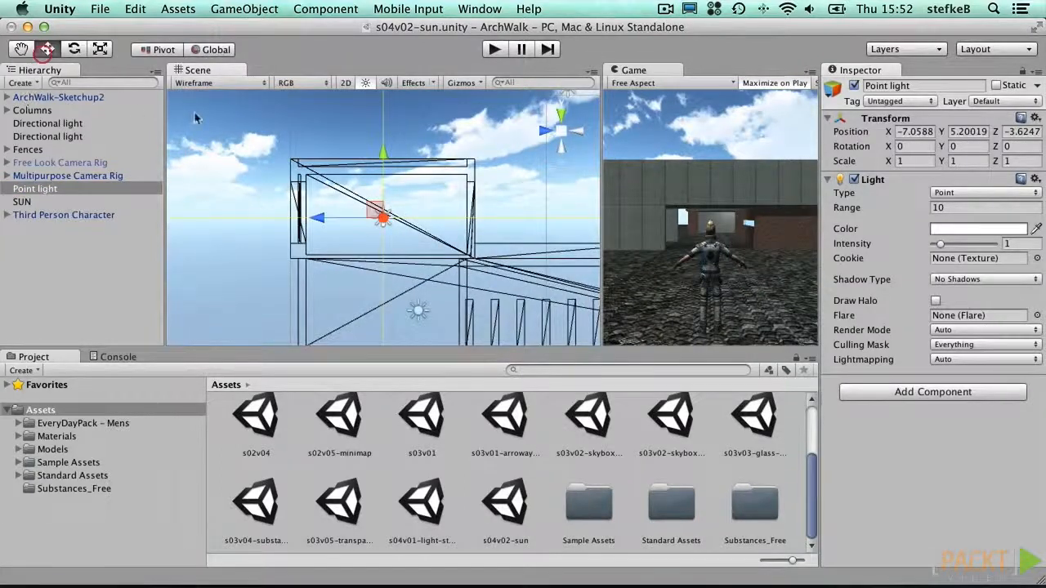
pyautogui.moveTo(384, 152); pyautogui.dragTo(386, 103)
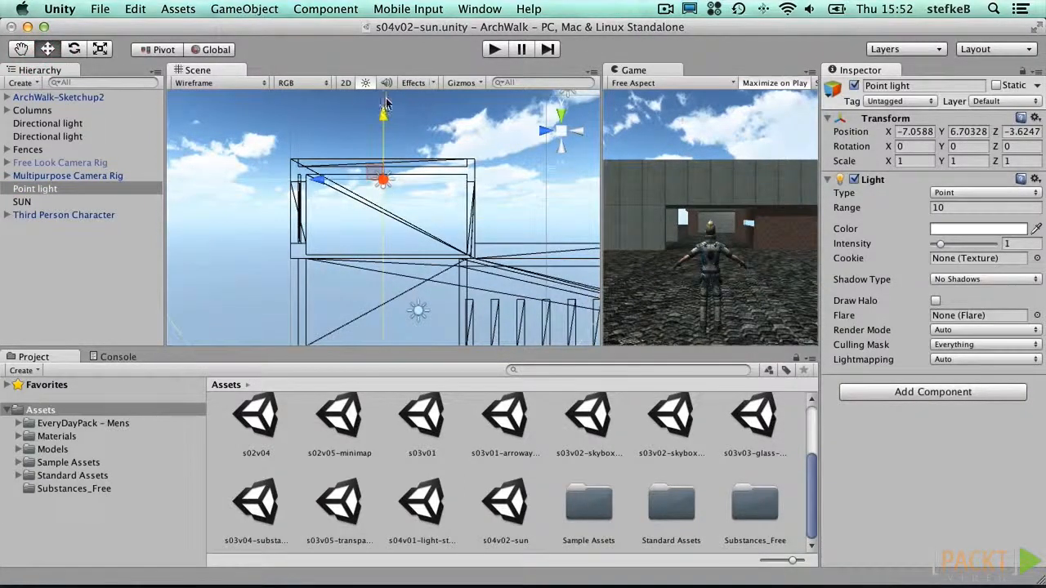
# - Duplicate the point light and arrange the copies into two rows of three across the upper room
pyautogui.click(558, 112)
pyautogui.moveTo(382, 206); pyautogui.dragTo(603, 172)
pyautogui.press('super+d')
pyautogui.press('super+d')
pyautogui.press('super+d')
pyautogui.moveTo(534, 118); pyautogui.dragTo(535, 214)
pyautogui.press('super+d')
pyautogui.moveTo(565, 265); pyautogui.dragTo(288, 264)
pyautogui.press('super+d')
# - Set the range of all six point lights to 7.53 and shift their color picker's hue to yellow-green
pyautogui.keyDown('shift'); pyautogui.click(40, 254); pyautogui.keyUp('shift')
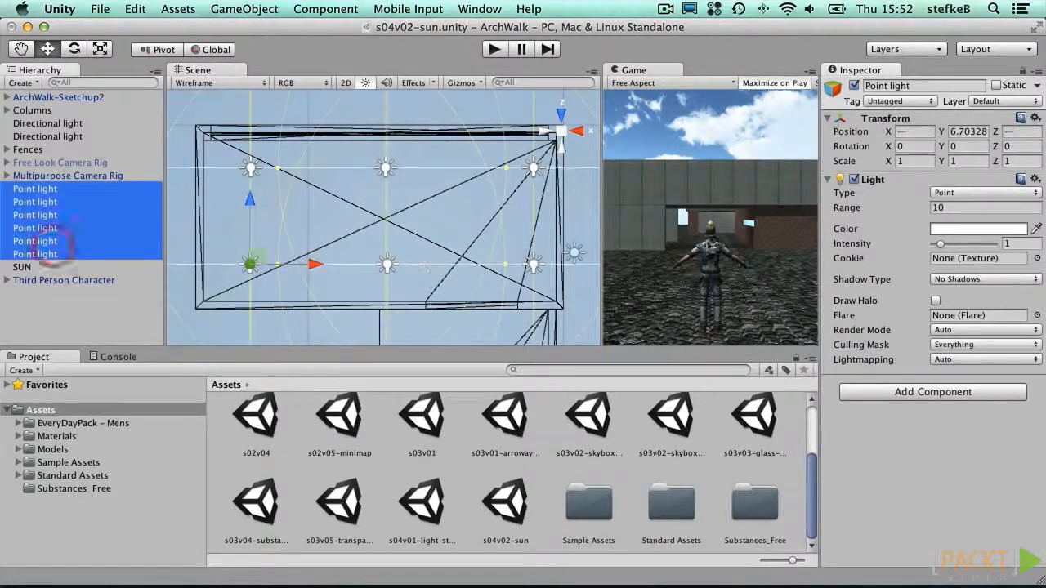
pyautogui.click(957, 208)
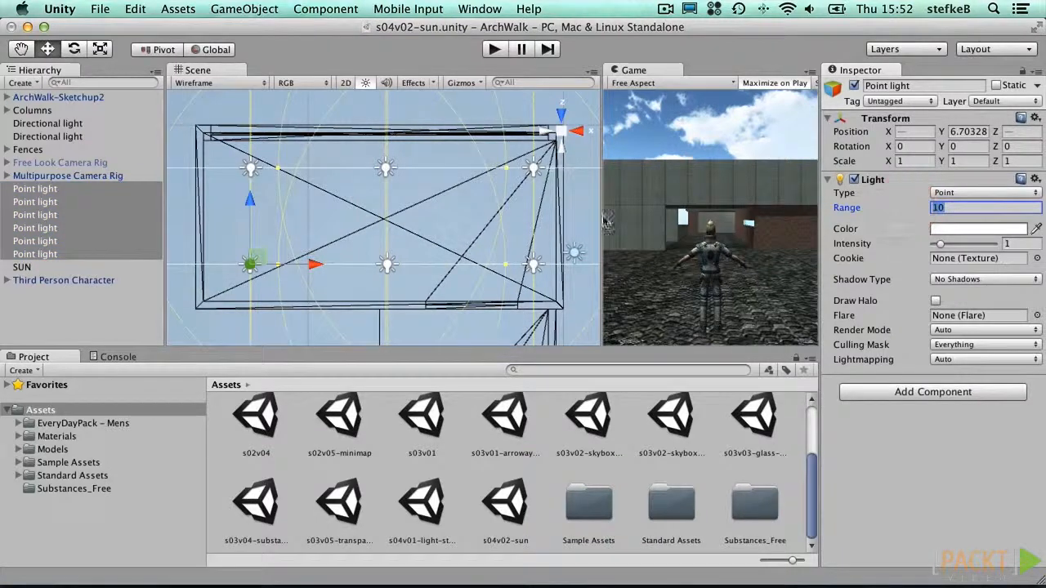
pyautogui.moveTo(850, 205); pyautogui.dragTo(809, 214)
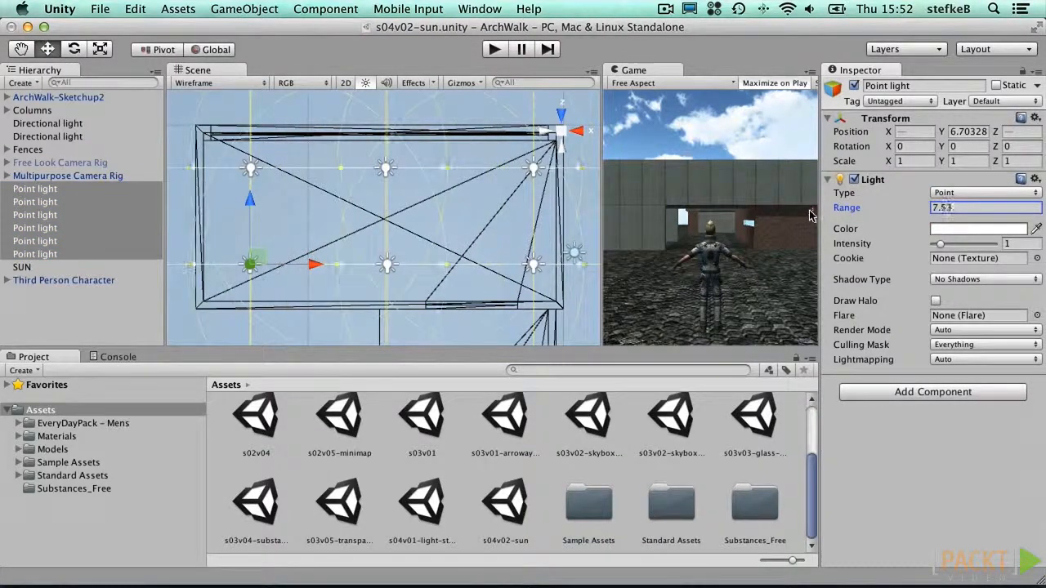
pyautogui.click(977, 229)
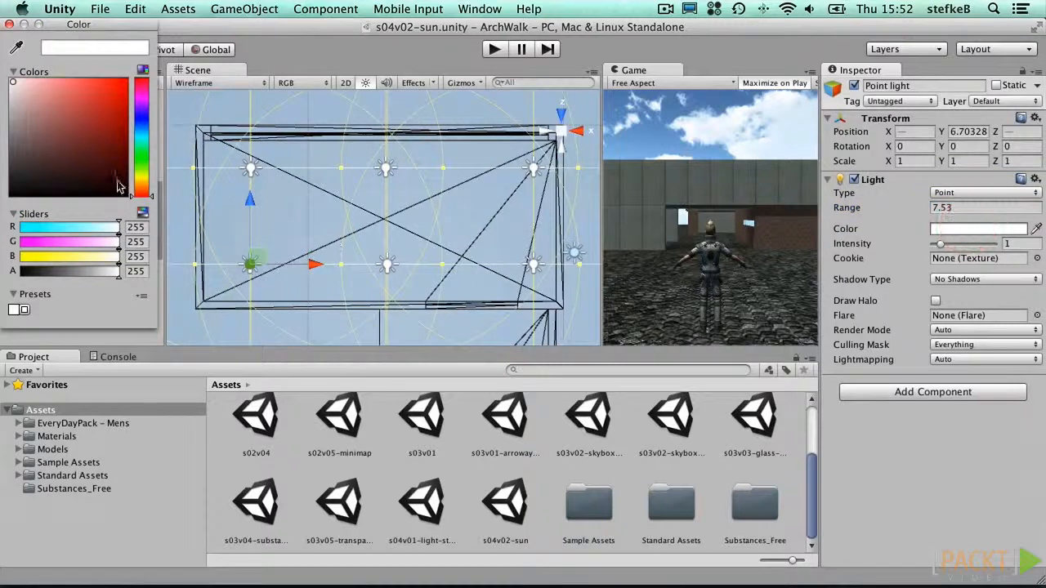
pyautogui.moveTo(141, 188); pyautogui.dragTo(142, 176)
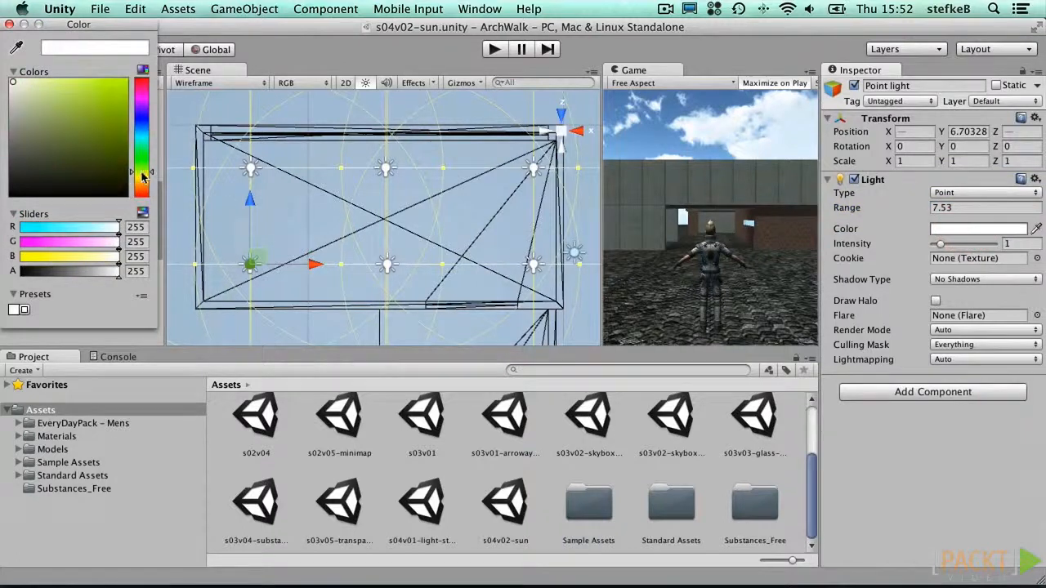
# - Switch the scene from the top wireframe to a textured perspective view inside the upper room
pyautogui.click(561, 139)
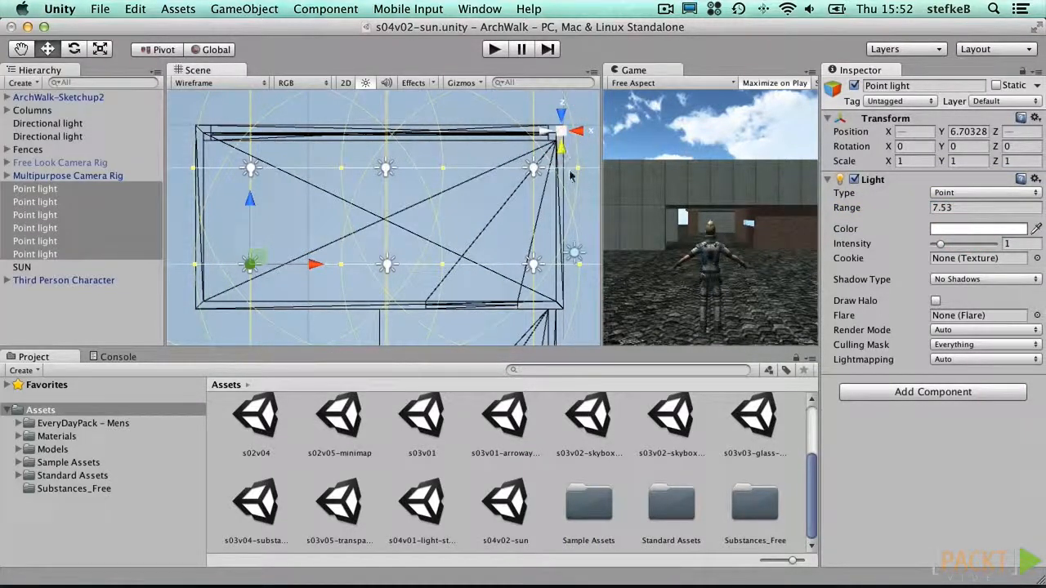
pyautogui.keyDown('alt'); pyautogui.moveTo(375, 164); pyautogui.dragTo(492, 223); pyautogui.keyUp('alt')
pyautogui.click(553, 168)
pyautogui.keyDown('alt'); pyautogui.moveTo(553, 168); pyautogui.dragTo(543, 88); pyautogui.keyUp('alt')
pyautogui.click(216, 83)
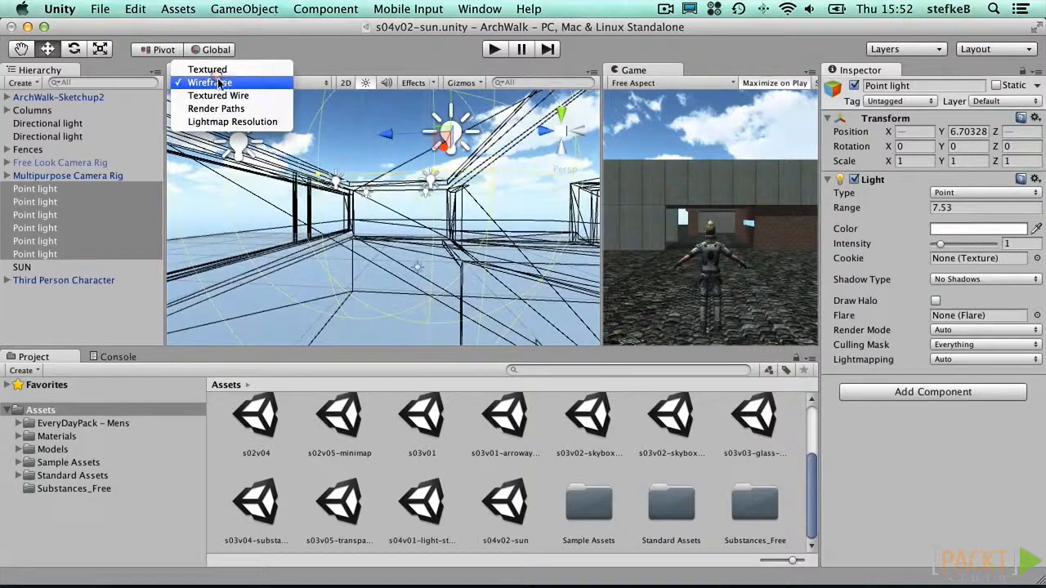
pyautogui.click(196, 65)
pyautogui.scroll(3, 392, 175)
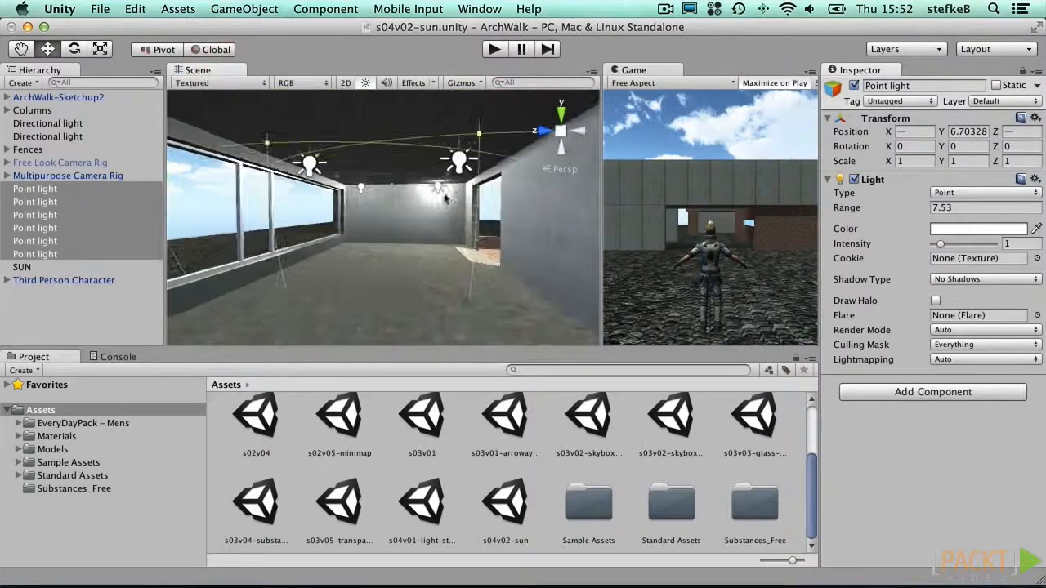
pyautogui.keyDown('alt'); pyautogui.moveTo(419, 223); pyautogui.dragTo(450, 219); pyautogui.keyUp('alt')
# - Reduce the range of the six point lights to 7.04 and tint them pale yellow-green, RGB 207, 214, 182
pyautogui.moveTo(850, 209); pyautogui.dragTo(840, 210)
pyautogui.click(942, 231)
pyautogui.moveTo(143, 191); pyautogui.dragTo(143, 172)
pyautogui.click(24, 88)
pyautogui.moveTo(24, 88); pyautogui.dragTo(29, 99)
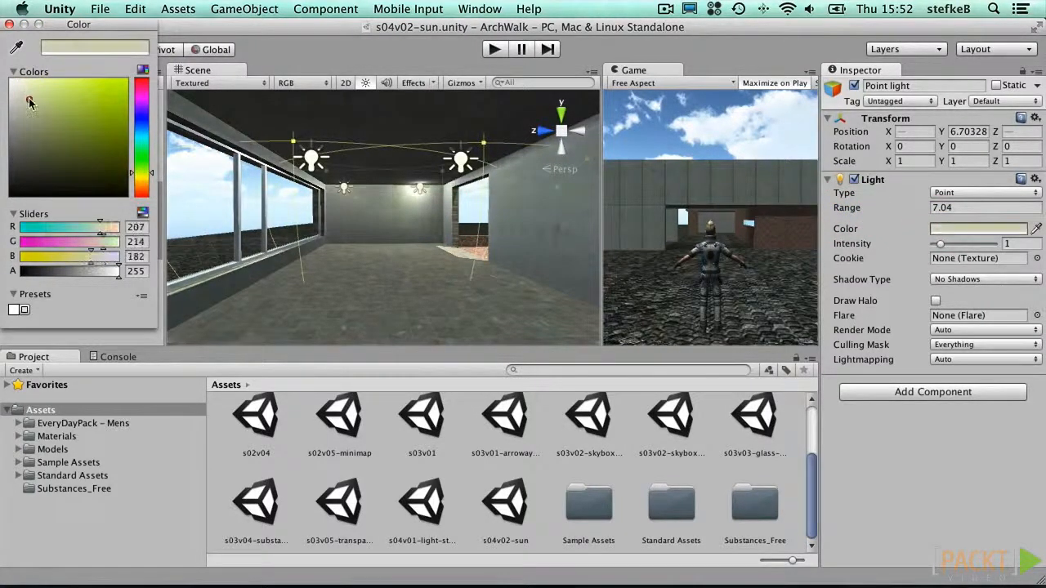
pyautogui.click(10, 24)
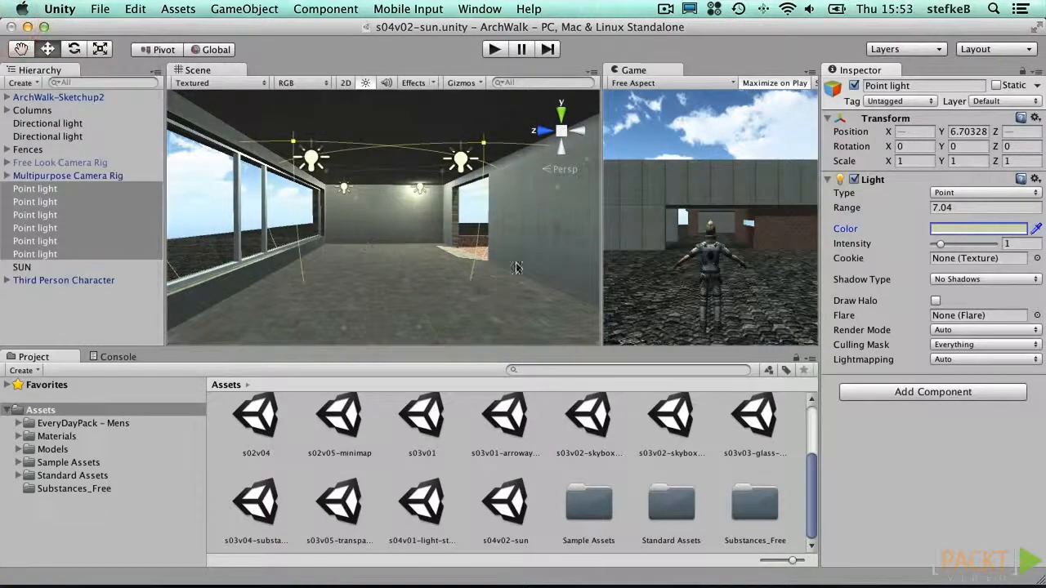
# - Add a spotlight and place it outside the upper room's doorway, at about Y 6.57 and Z -7.78
pyautogui.keyDown('alt'); pyautogui.moveTo(502, 236); pyautogui.dragTo(258, 306); pyautogui.keyUp('alt')
pyautogui.click(244, 9)
pyautogui.moveTo(269, 45)
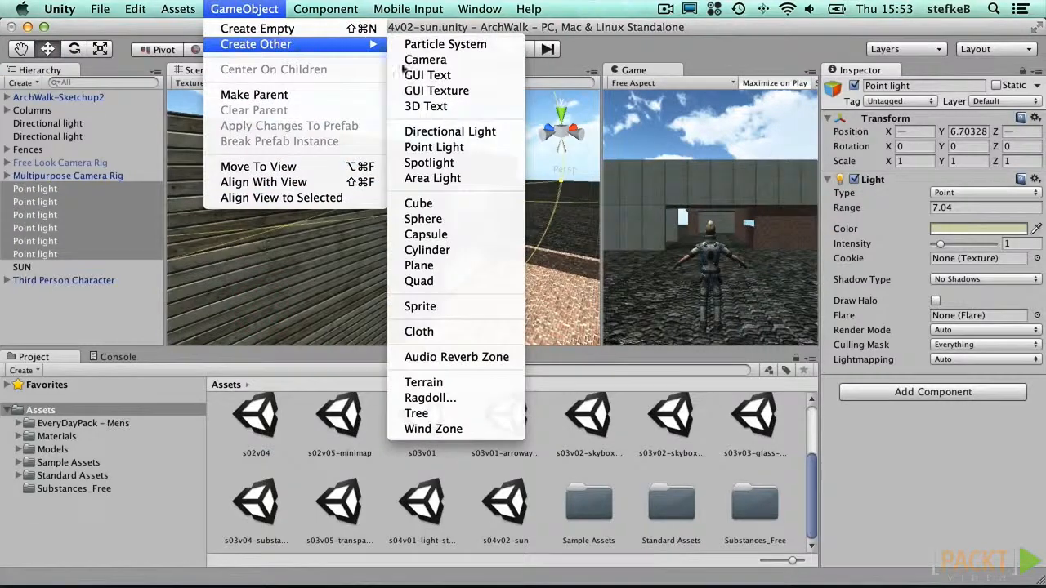
pyautogui.click(429, 163)
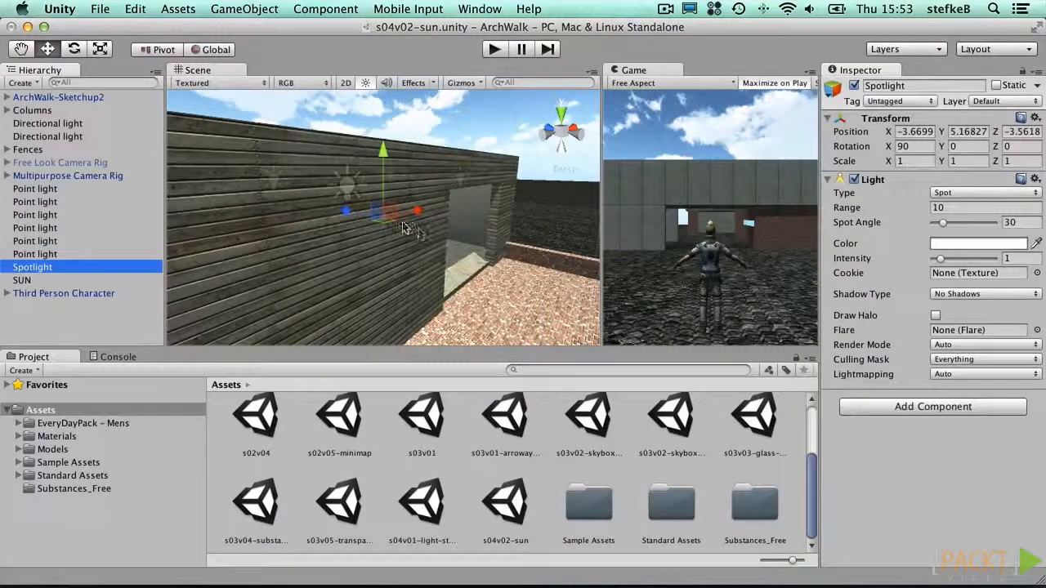
pyautogui.moveTo(349, 214); pyautogui.dragTo(506, 117)
pyautogui.keyDown('alt'); pyautogui.moveTo(512, 232); pyautogui.dragTo(112, 273); pyautogui.keyUp('alt')
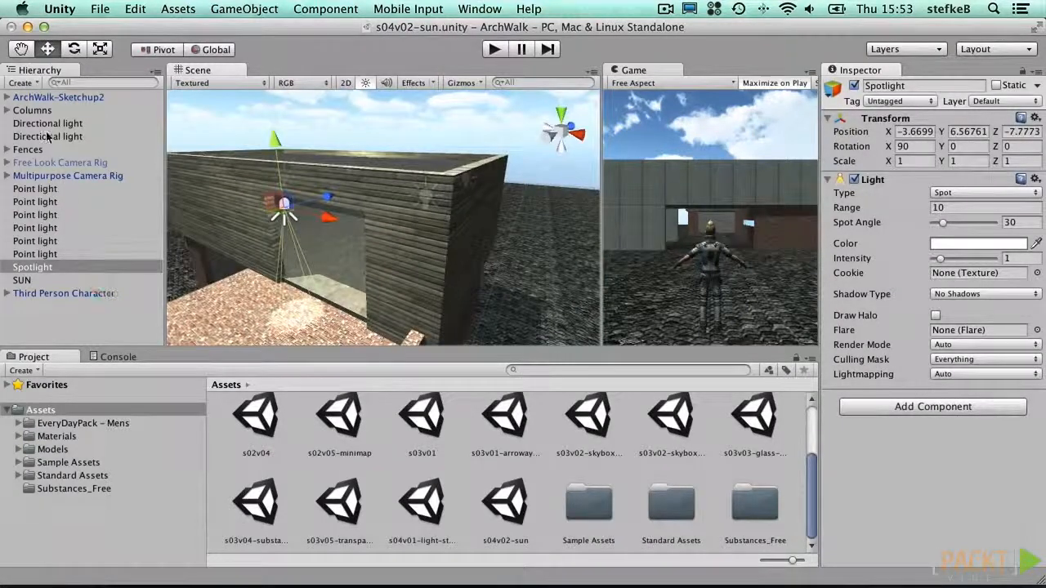
# - Angle the spotlight into the doorway at about 48.5, 29.3, 48.7, widen its spot angle to 66.26 and shift it to about X -4.38, Y 6.18
pyautogui.click(80, 49)
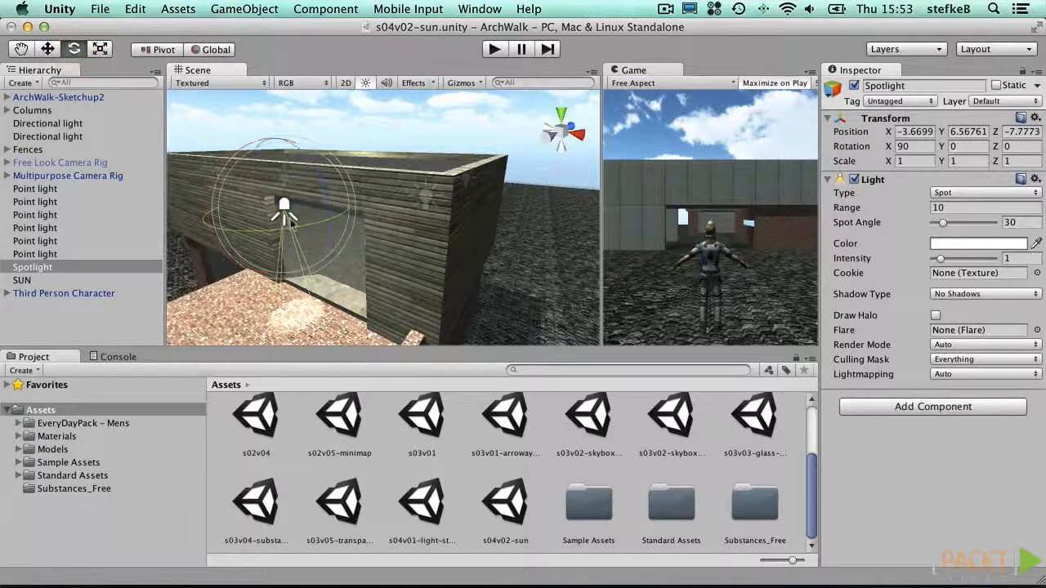
pyautogui.moveTo(330, 163); pyautogui.dragTo(472, 223)
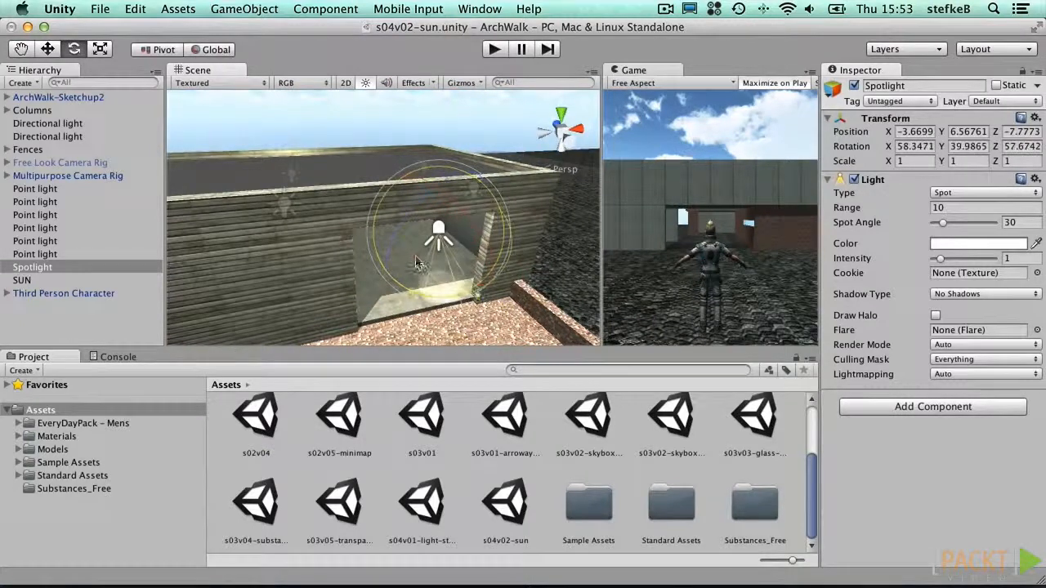
pyautogui.moveTo(404, 263); pyautogui.dragTo(523, 208)
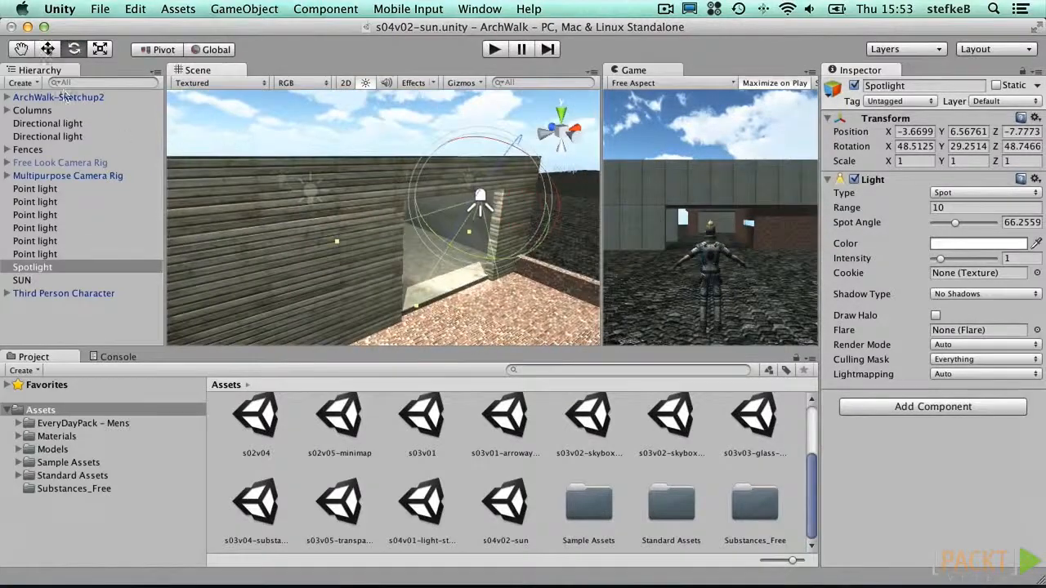
pyautogui.click(47, 49)
pyautogui.moveTo(483, 211); pyautogui.dragTo(464, 231)
# - Disable the SUN and both directional fill lights to judge the room under its interior lights only
pyautogui.click(43, 280)
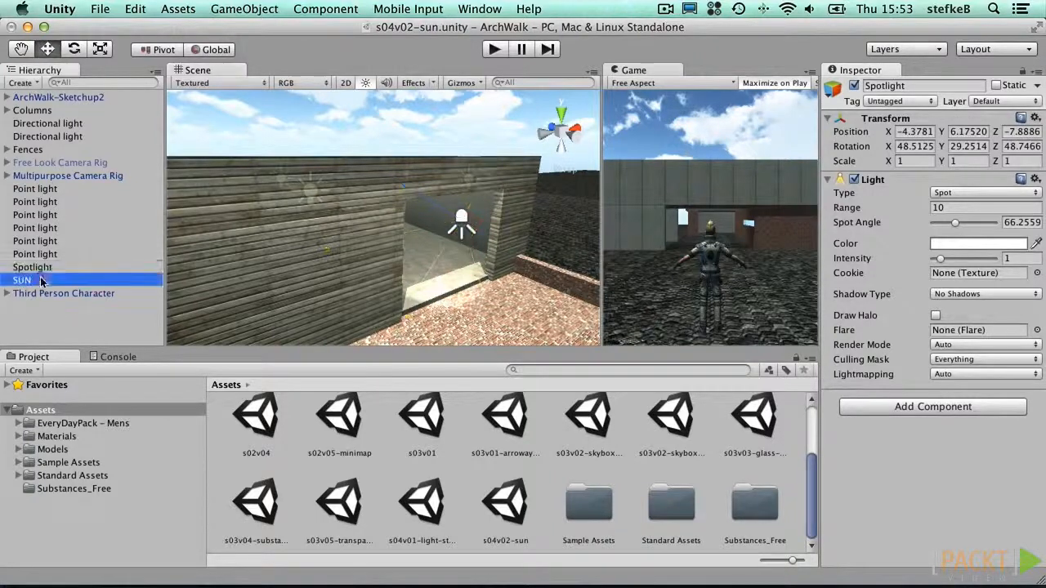
pyautogui.click(854, 84)
pyautogui.click(107, 124)
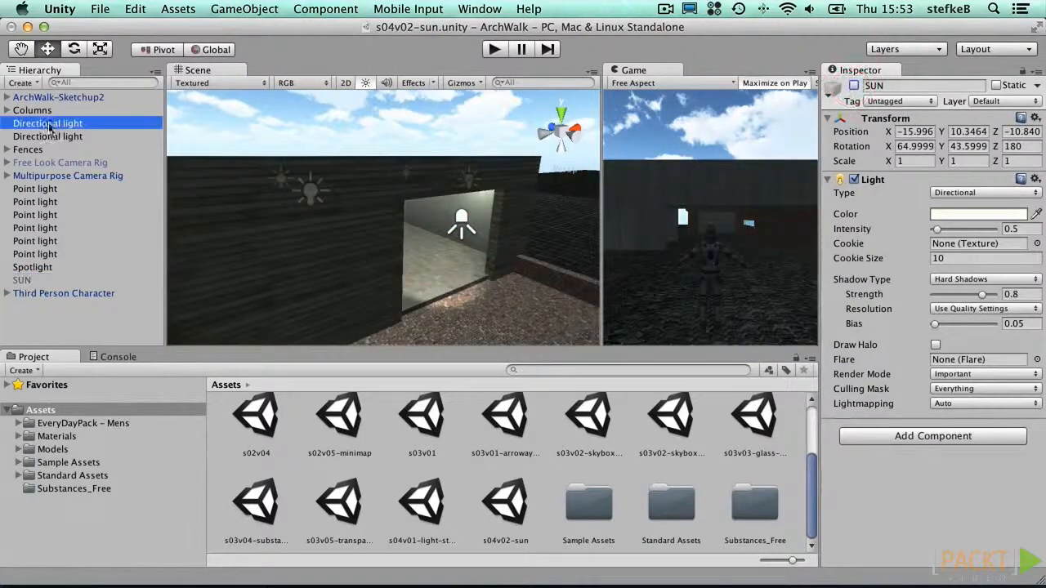
pyautogui.keyDown('shift'); pyautogui.click(107, 136); pyautogui.keyUp('shift')
pyautogui.click(854, 85)
pyautogui.keyDown('alt'); pyautogui.moveTo(387, 253); pyautogui.dragTo(567, 191); pyautogui.keyUp('alt')
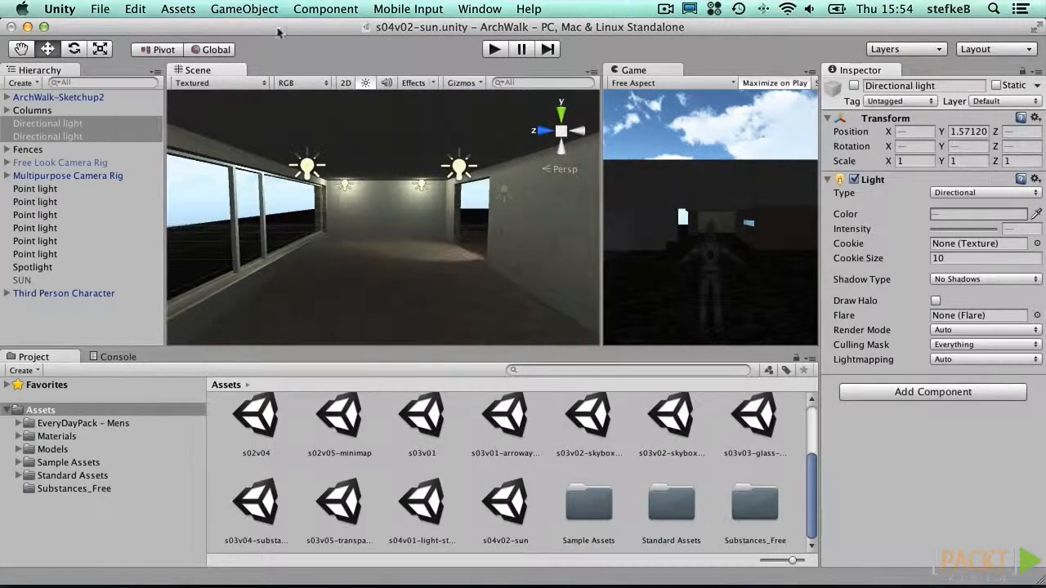
# - Add another point light and move it beside the upper room's window, to about X -7.38
pyautogui.click(245, 9)
pyautogui.moveTo(264, 43)
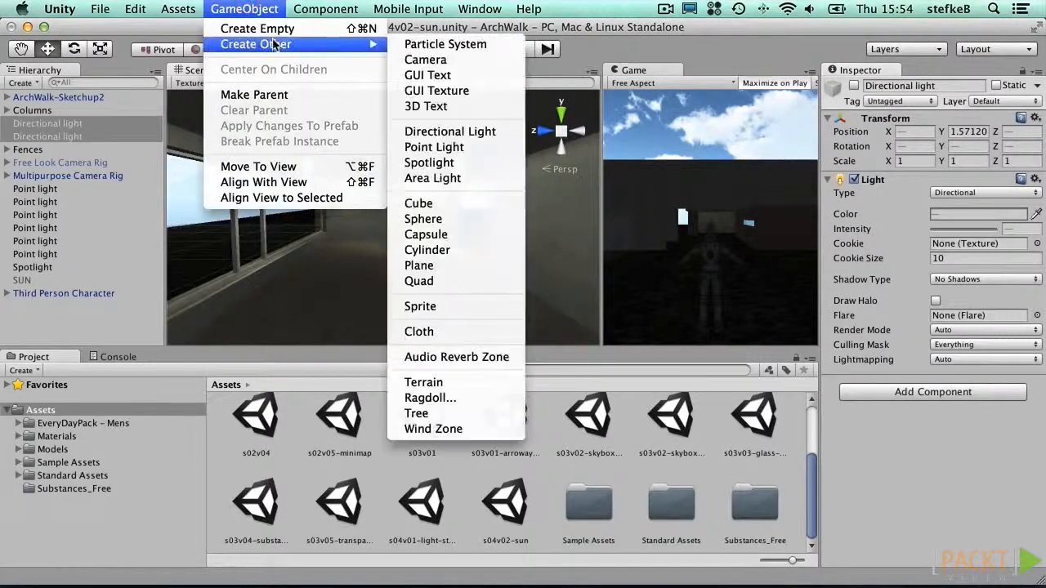
pyautogui.click(433, 147)
pyautogui.moveTo(309, 219); pyautogui.dragTo(264, 222)
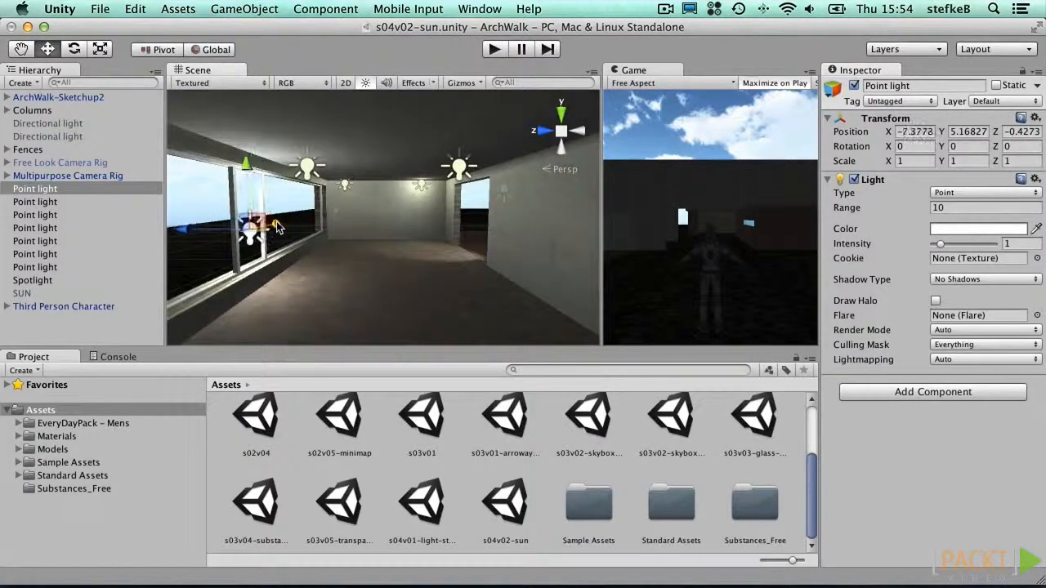
# - Tint the window point light pale blue, RGB 144, 196, 206, set its range to 9.11 and shift it to about Z -0.81
pyautogui.click(951, 228)
pyautogui.click(143, 134)
pyautogui.moveTo(50, 112); pyautogui.dragTo(46, 106)
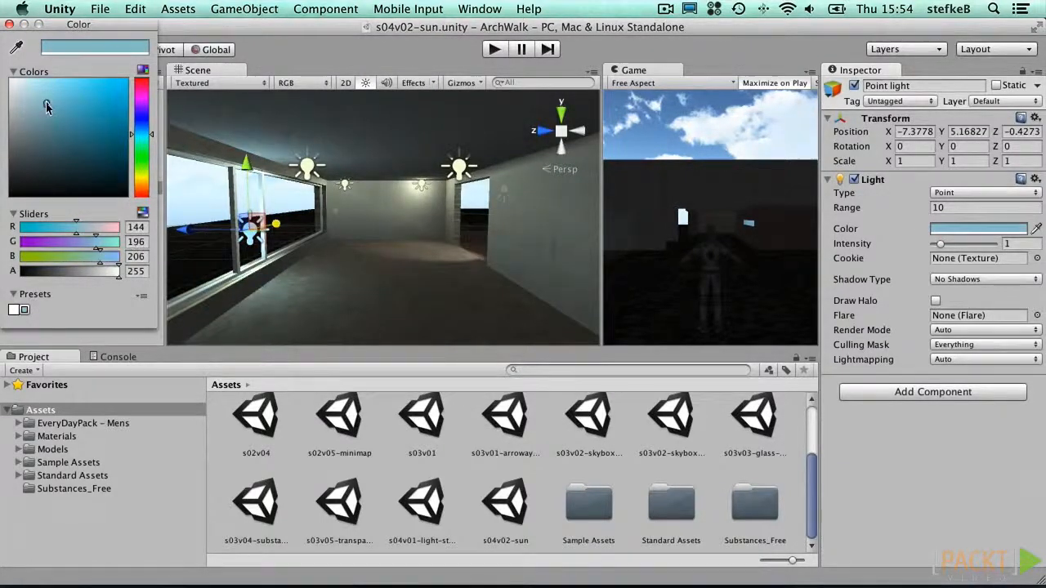
pyautogui.moveTo(871, 211)
pyautogui.mouseDown()
pyautogui.moveTo(837, 209)
pyautogui.moveTo(862, 211)
pyautogui.mouseUp()
pyautogui.moveTo(190, 236); pyautogui.dragTo(208, 235)
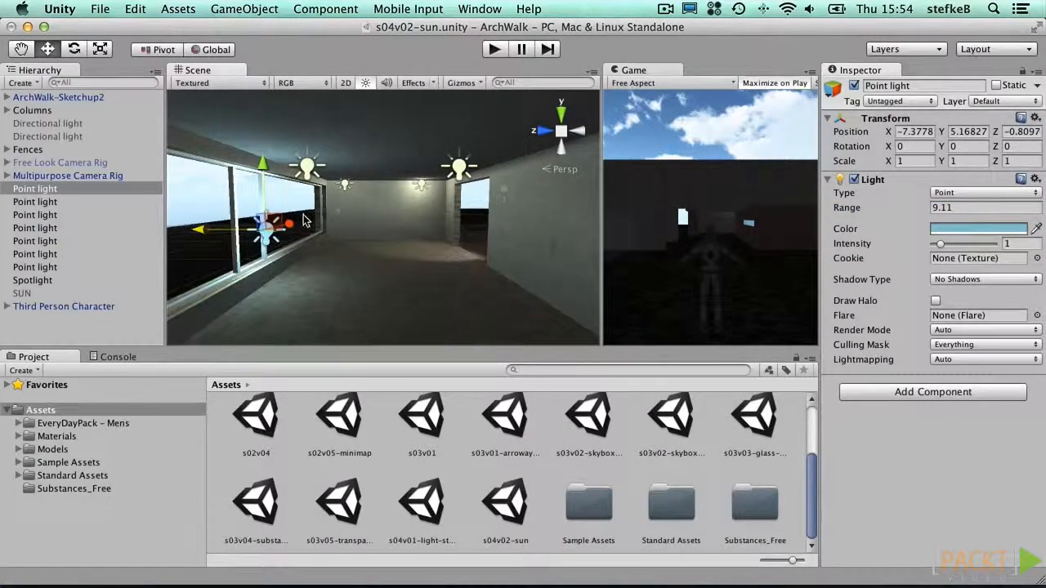
# - Re-enable the SUN and add a new directional light parented under it
pyautogui.click(31, 292)
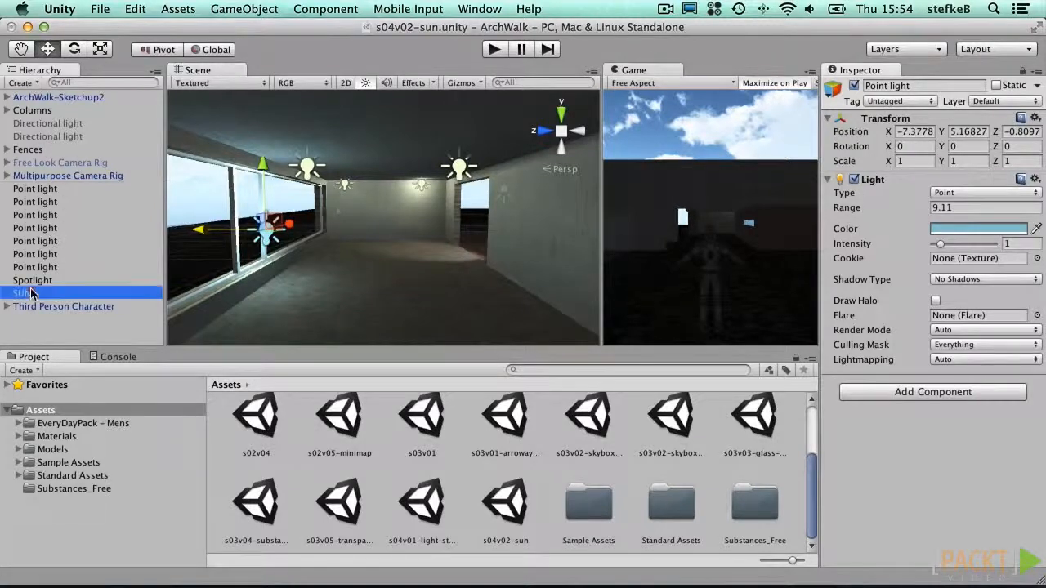
pyautogui.click(854, 86)
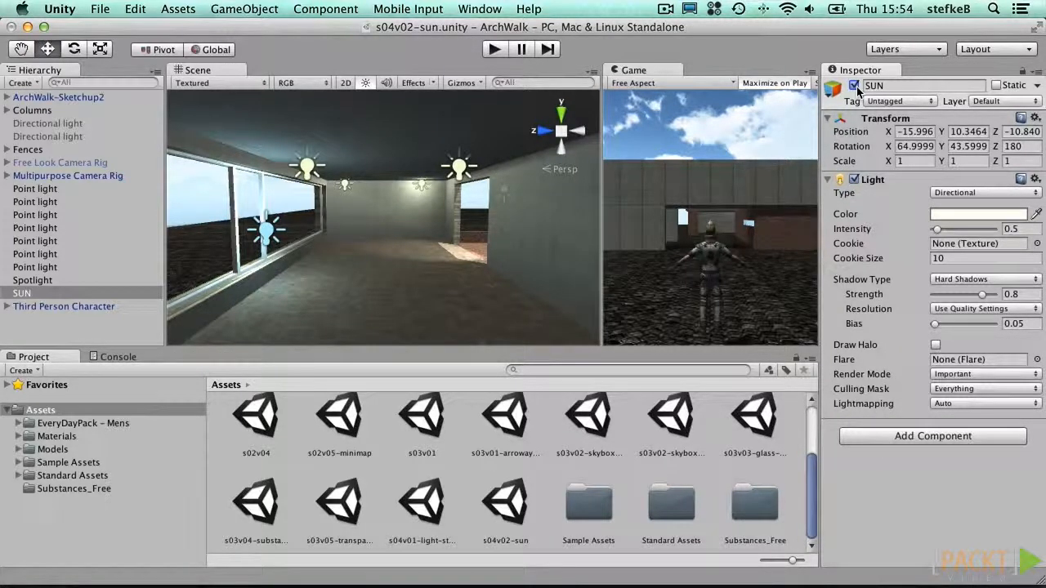
pyautogui.click(260, 8)
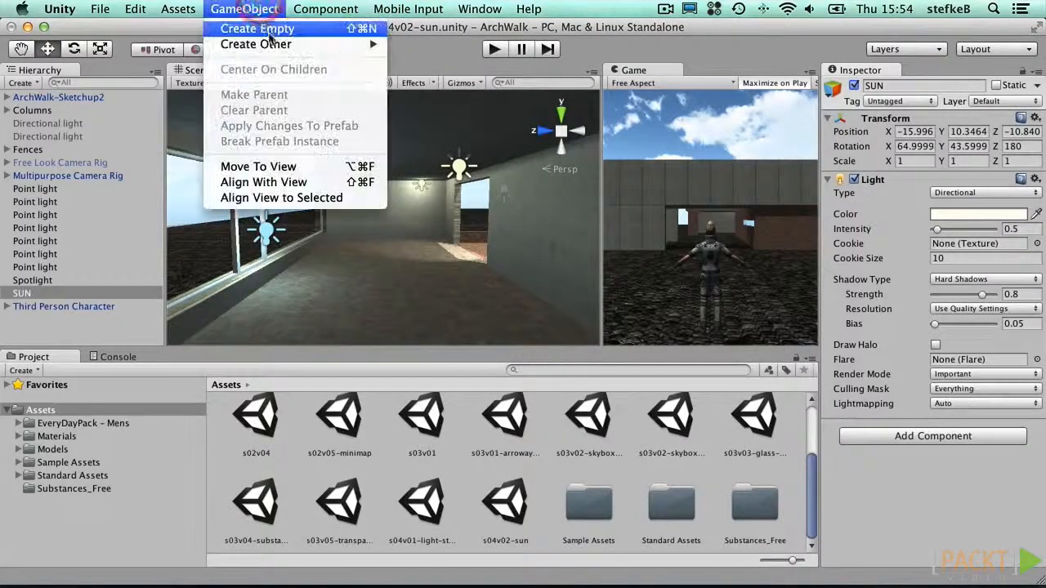
pyautogui.moveTo(256, 40)
pyautogui.click(491, 131)
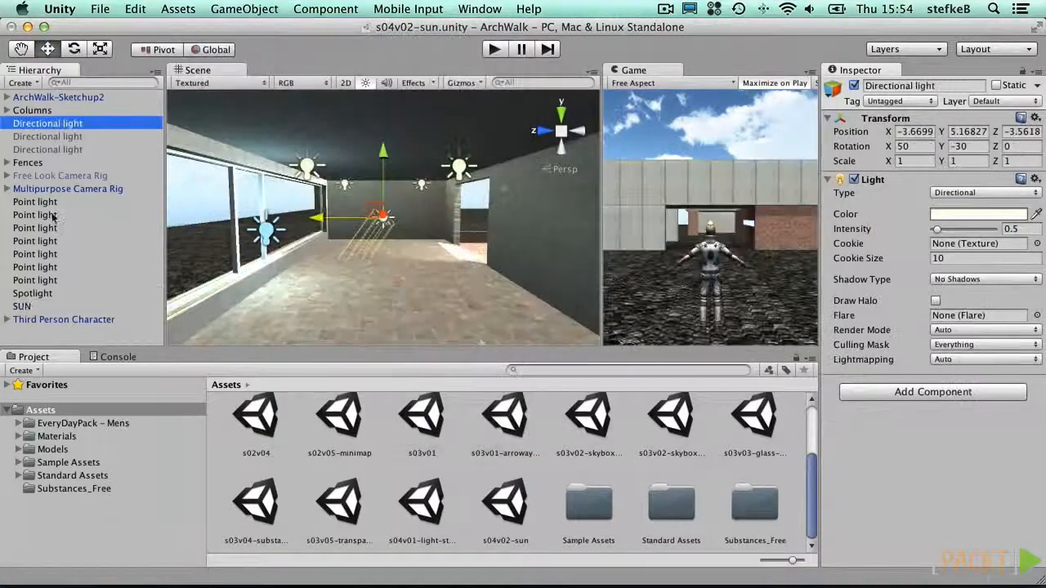
pyautogui.moveTo(47, 124); pyautogui.dragTo(18, 304)
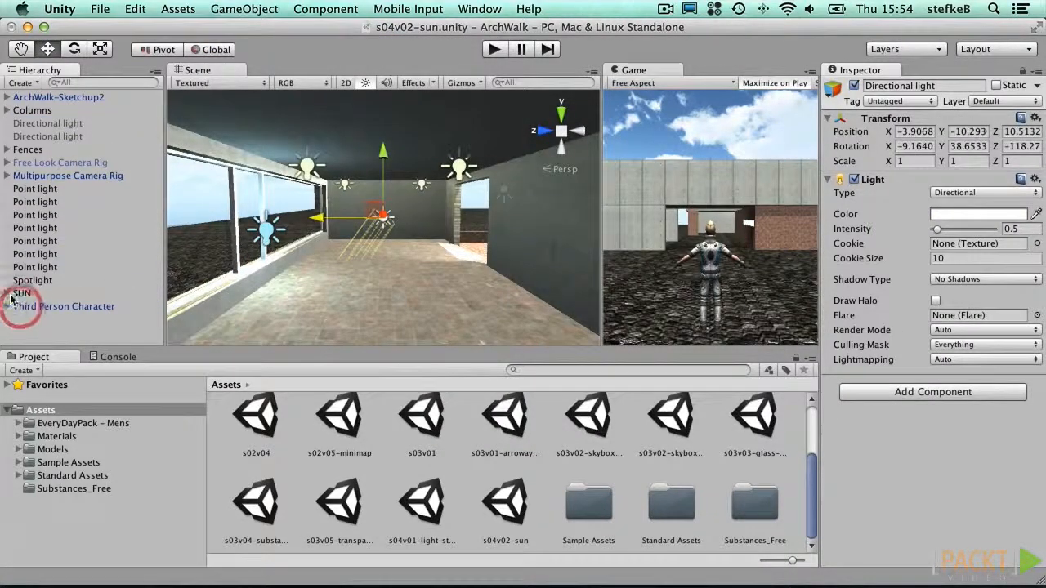
# - Reset the child directional light's position and rotation, then set its Y rotation to 180 so it opposes the SUN
pyautogui.click(1035, 119)
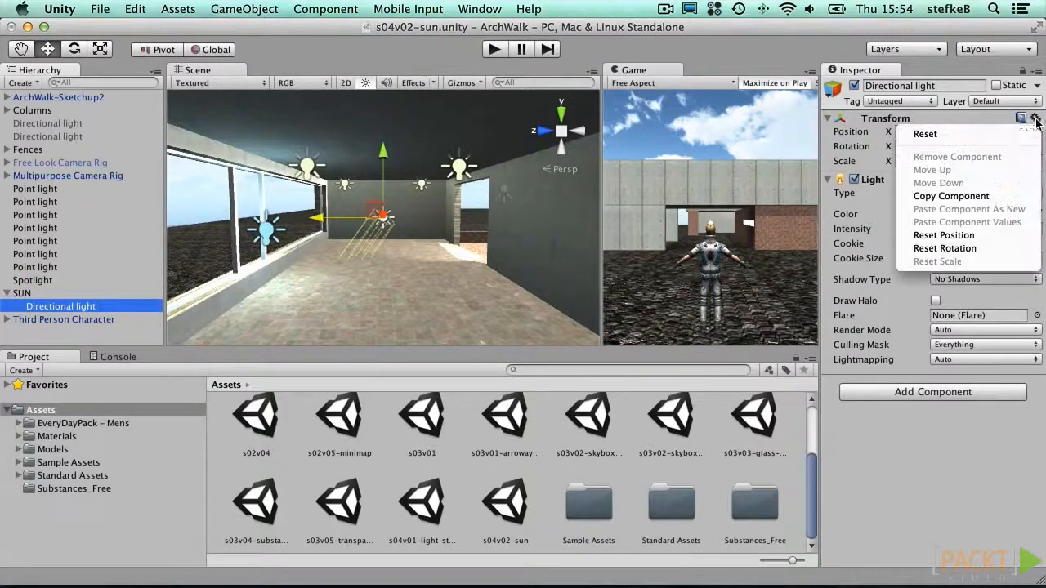
pyautogui.click(973, 235)
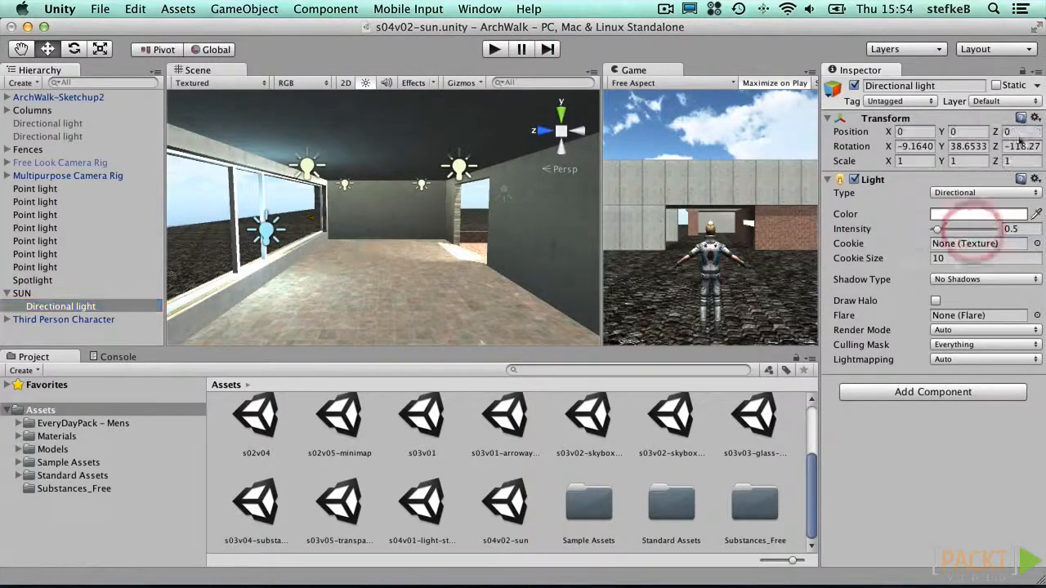
pyautogui.click(1035, 119)
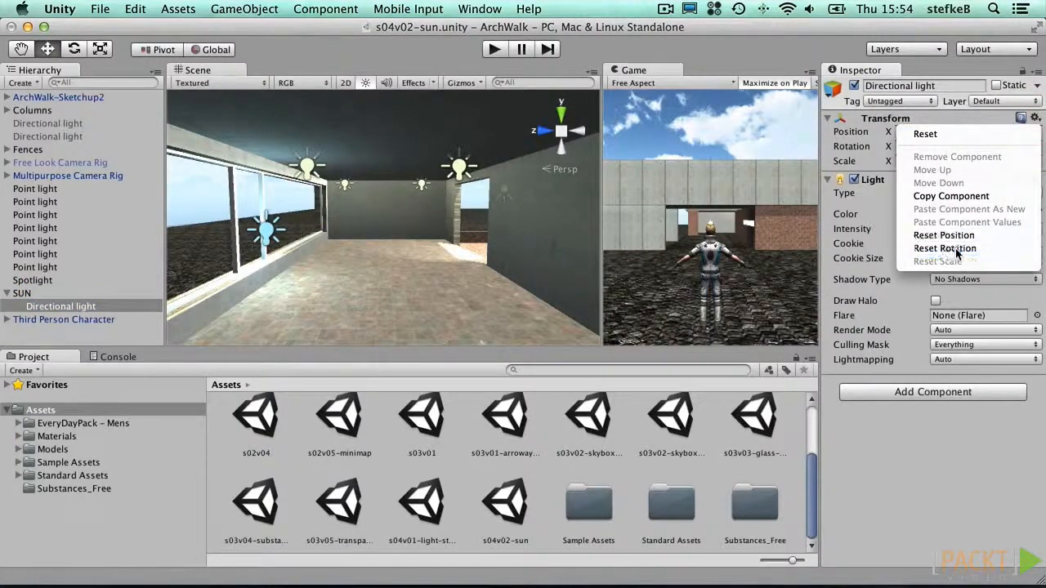
pyautogui.click(944, 249)
pyautogui.click(956, 145)
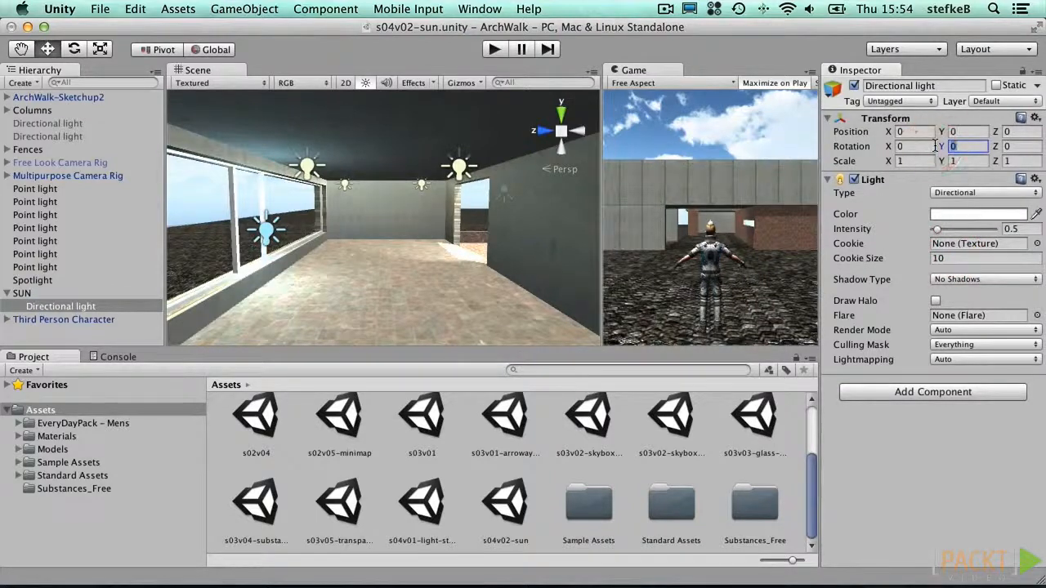
pyautogui.write('180')
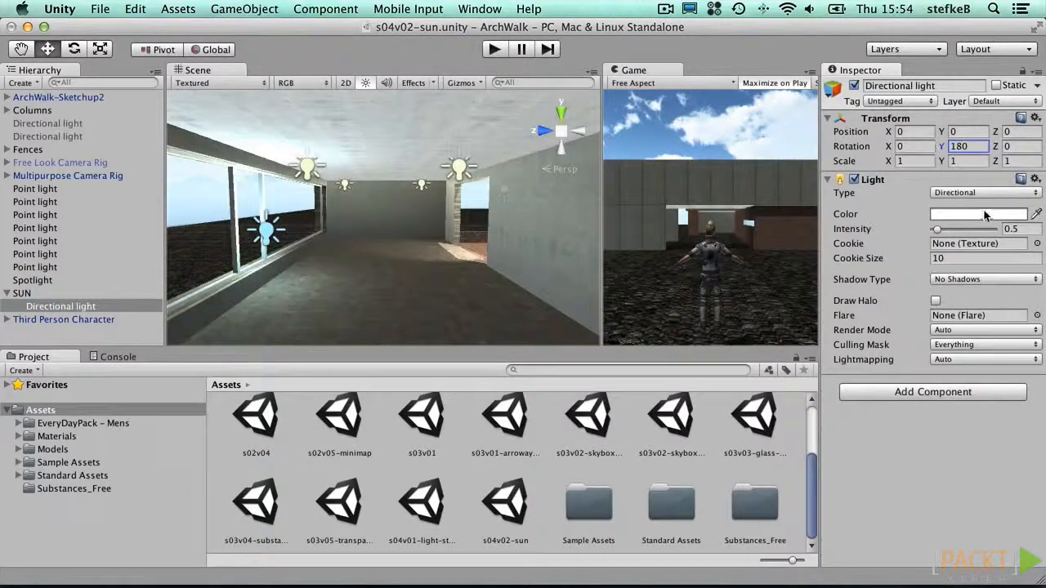
# - Give the child directional light a muted blue color and lower its intensity to 0.1
pyautogui.click(974, 214)
pyautogui.moveTo(141, 187); pyautogui.dragTo(141, 127)
pyautogui.moveTo(59, 114); pyautogui.dragTo(79, 96)
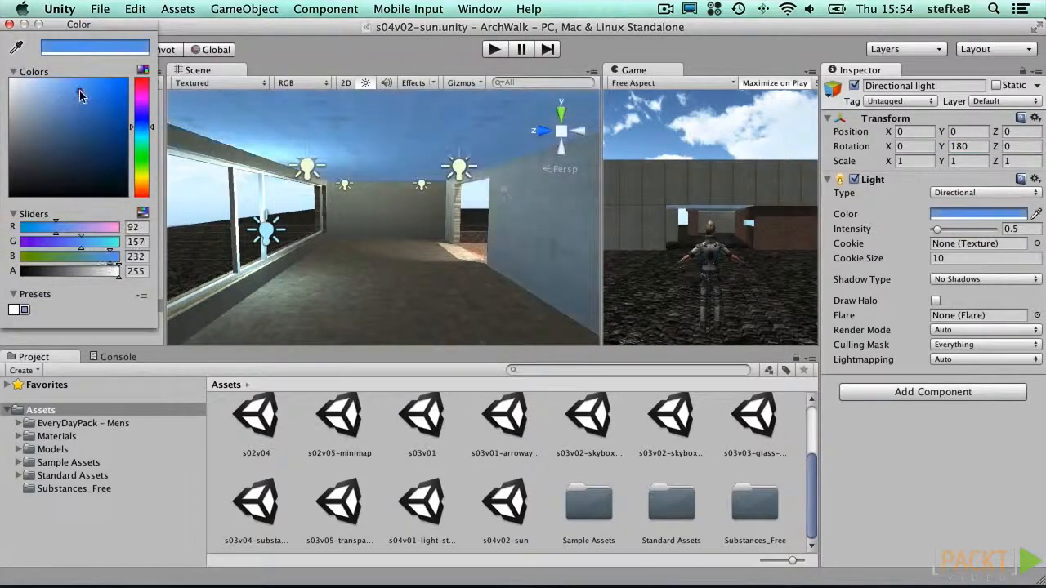
pyautogui.moveTo(70, 151); pyautogui.dragTo(50, 113)
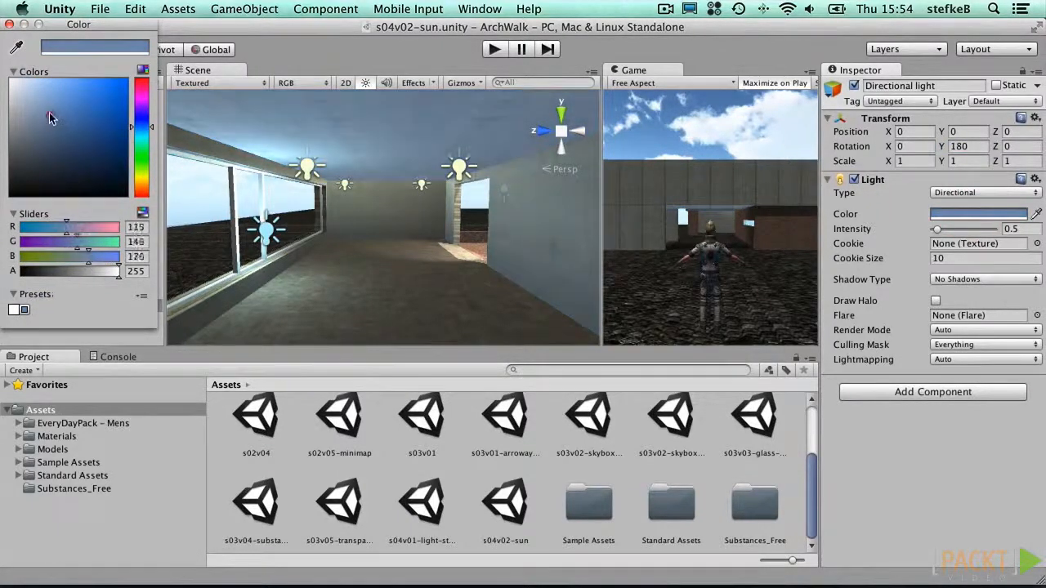
pyautogui.click(938, 229)
pyautogui.moveTo(937, 229); pyautogui.dragTo(934, 229)
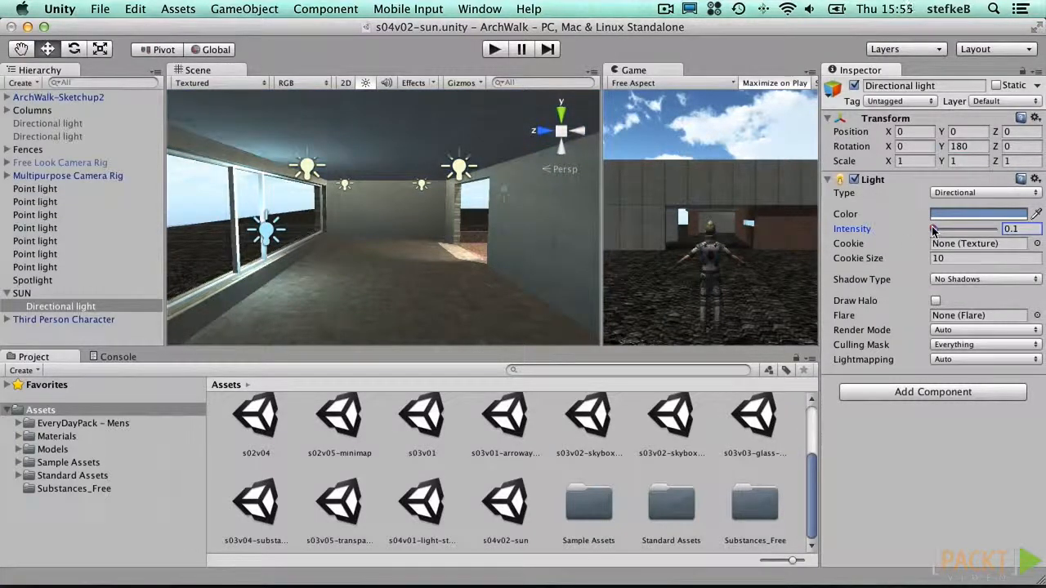
pyautogui.moveTo(936, 232); pyautogui.dragTo(936, 231)
# - Rename the SUN's child directional light as ANTI-SUN
pyautogui.click(948, 86)
pyautogui.write('ANTI-SUN')
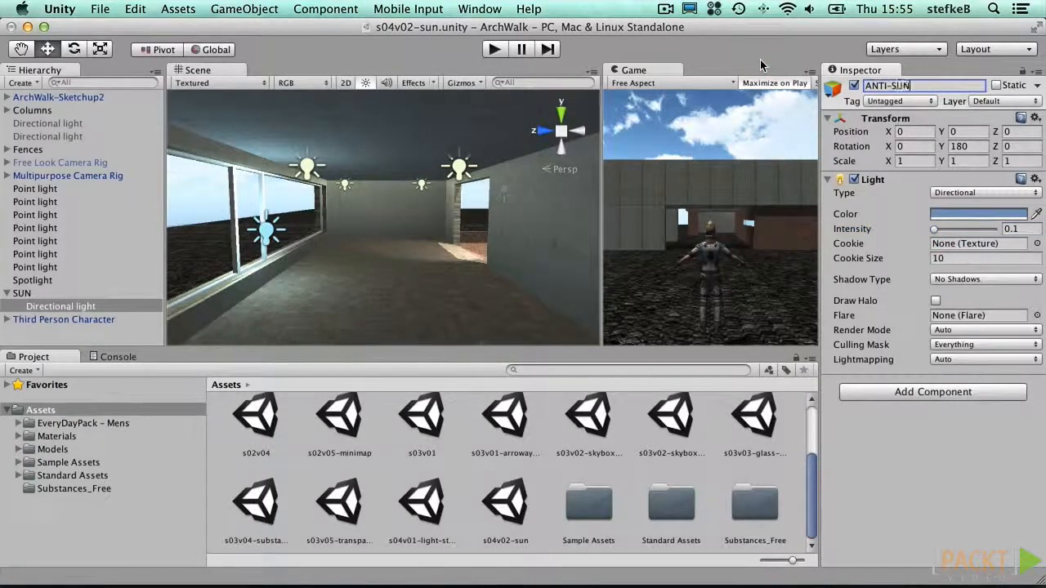
pyautogui.press('Return')
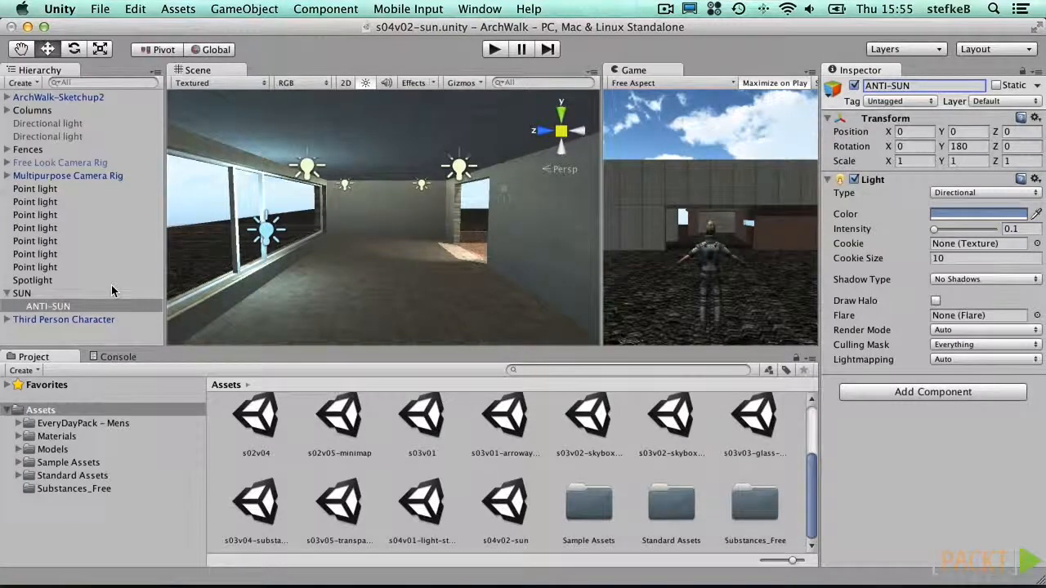
pyautogui.keyDown('alt'); pyautogui.moveTo(373, 287); pyautogui.dragTo(373, 250); pyautogui.keyUp('alt')
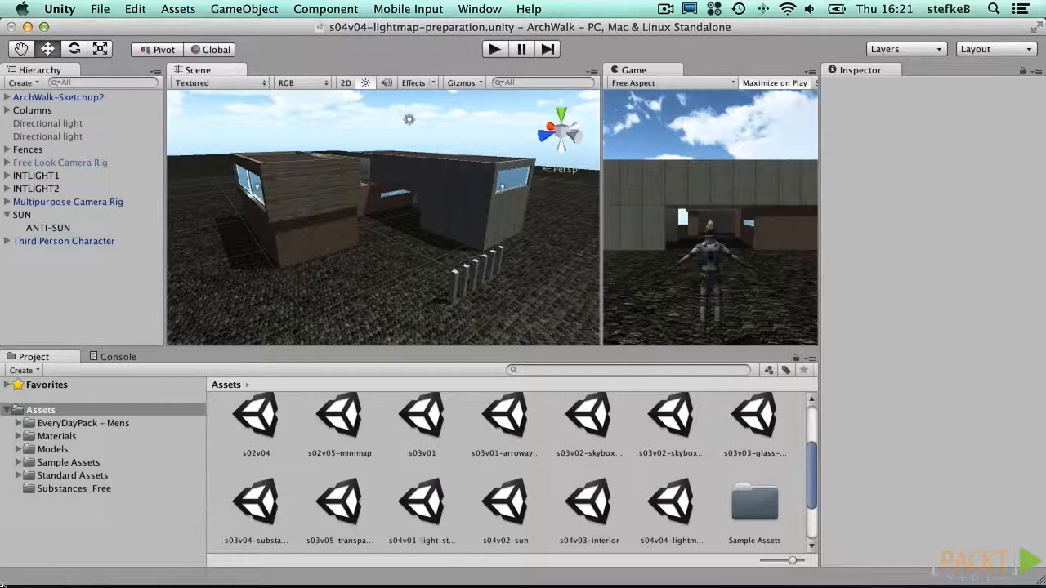
# - Set the shadow type of all lights inside the INTLIGHT1 group to Soft Shadows
pyautogui.click(6, 175)
pyautogui.click(41, 189)
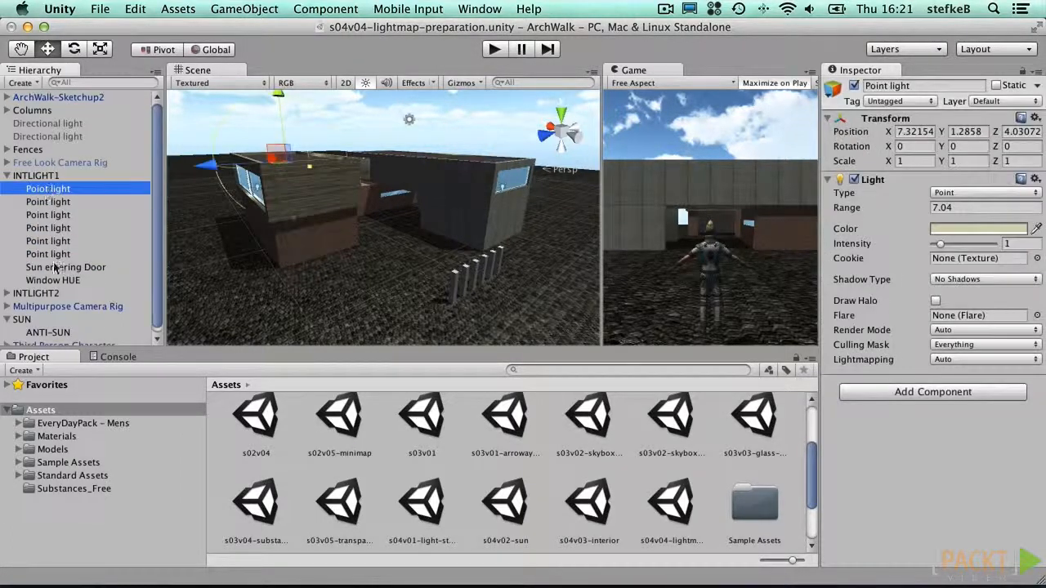
pyautogui.keyDown('shift'); pyautogui.click(55, 280); pyautogui.keyUp('shift')
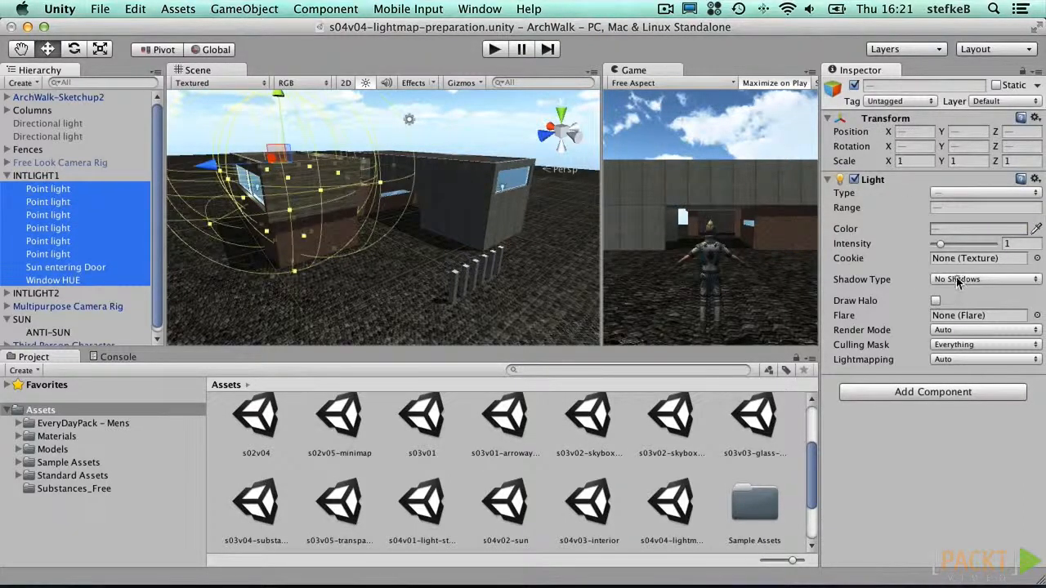
pyautogui.click(960, 280)
pyautogui.click(948, 305)
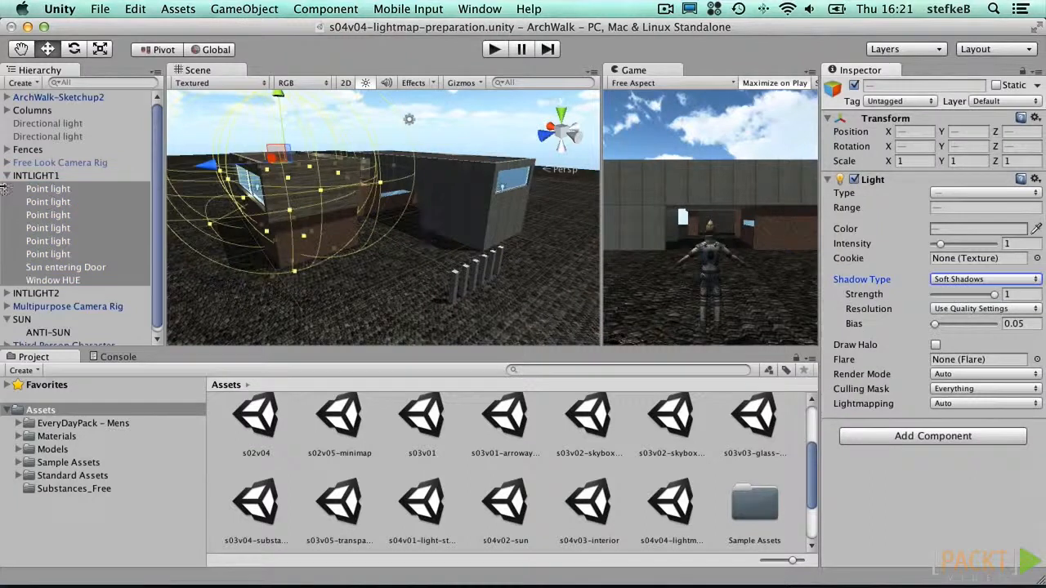
pyautogui.click(6, 176)
# - Set the shadow type of all lights inside the INTLIGHT2 group to Soft Shadows
pyautogui.click(7, 189)
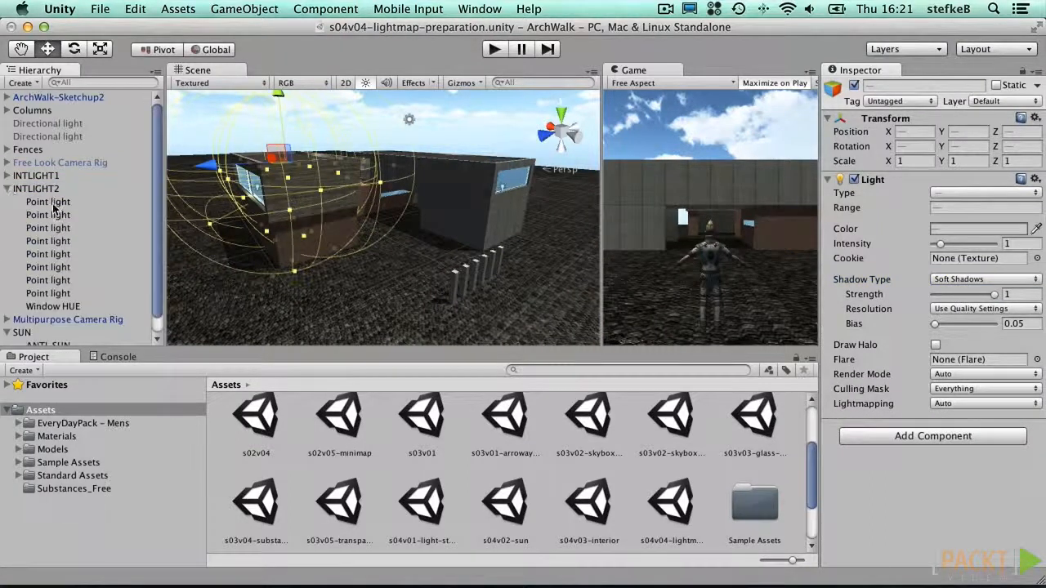
pyautogui.doubleClick(48, 202)
pyautogui.keyDown('shift'); pyautogui.click(52, 307); pyautogui.keyUp('shift')
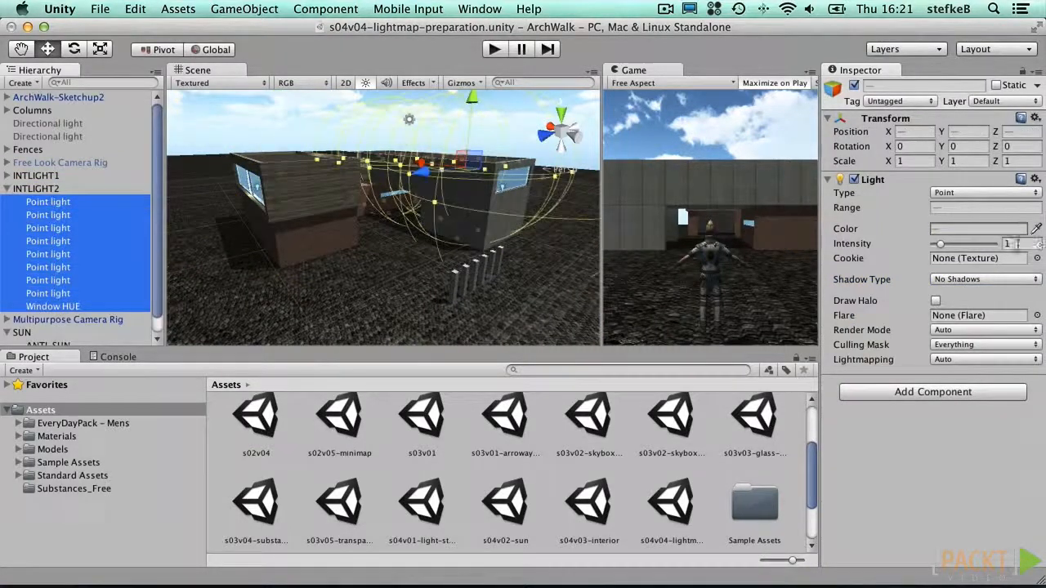
pyautogui.click(974, 279)
pyautogui.click(964, 305)
pyautogui.click(7, 189)
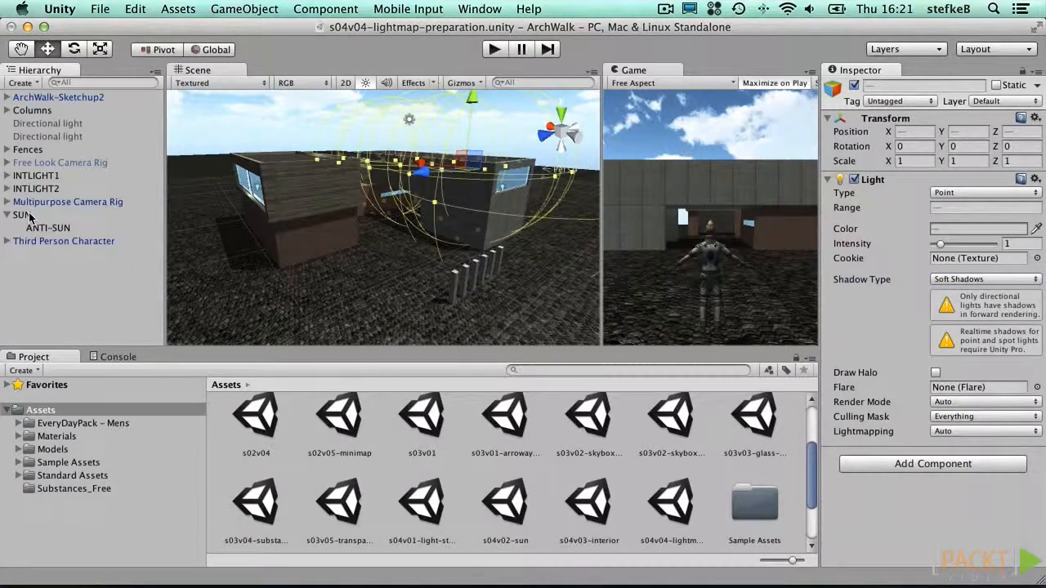
# - Mark ArchWalk-Sketchup2, Columns, Fences, INTLIGHT1, INTLIGHT2, SUN and ANTI-SUN as static, including all their child objects
pyautogui.click(48, 97)
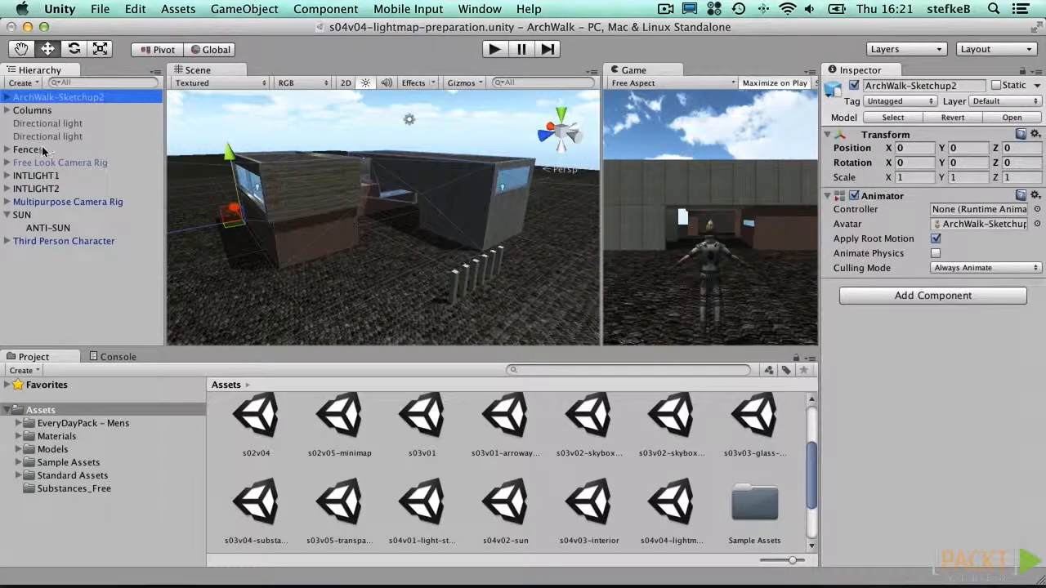
pyautogui.keyDown('super'); pyautogui.click(36, 149); pyautogui.keyUp('super')
pyautogui.keyDown('super'); pyautogui.click(41, 111); pyautogui.keyUp('super')
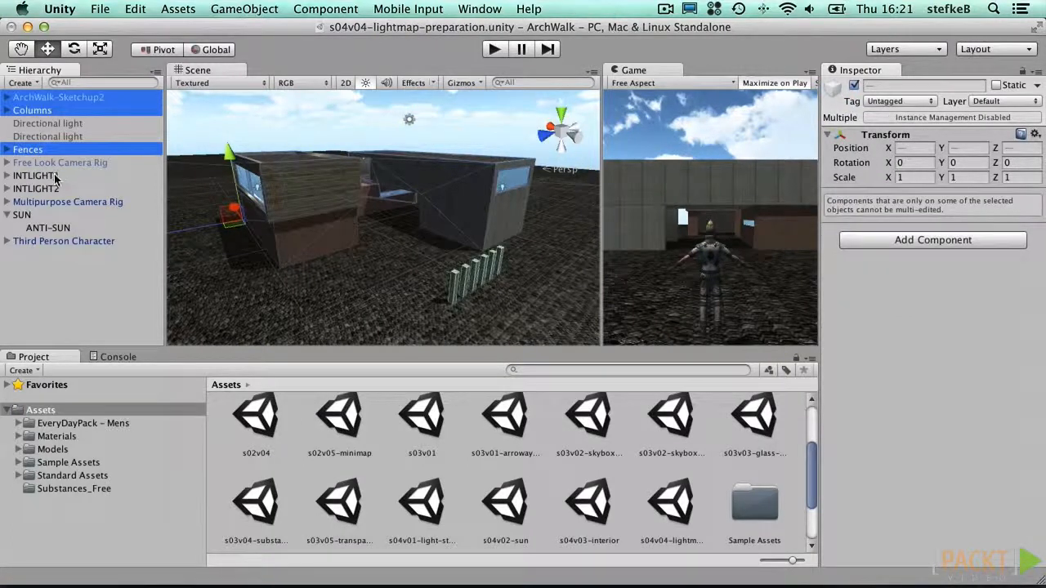
pyautogui.keyDown('super'); pyautogui.click(51, 178); pyautogui.keyUp('super')
pyautogui.keyDown('super'); pyautogui.click(45, 189); pyautogui.keyUp('super')
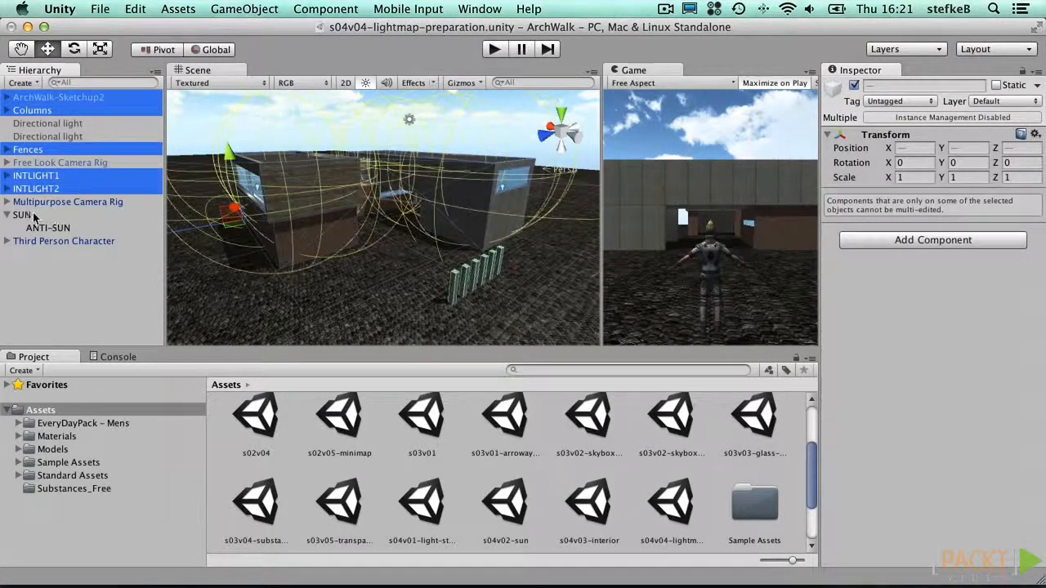
pyautogui.keyDown('super'); pyautogui.click(24, 215); pyautogui.keyUp('super')
pyautogui.keyDown('super'); pyautogui.click(73, 228); pyautogui.keyUp('super')
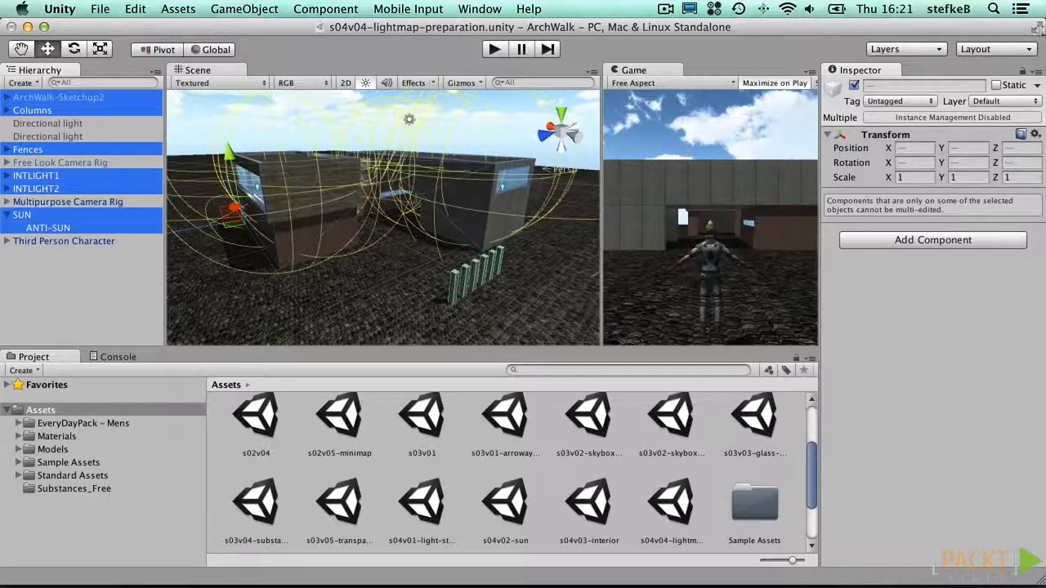
pyautogui.click(995, 85)
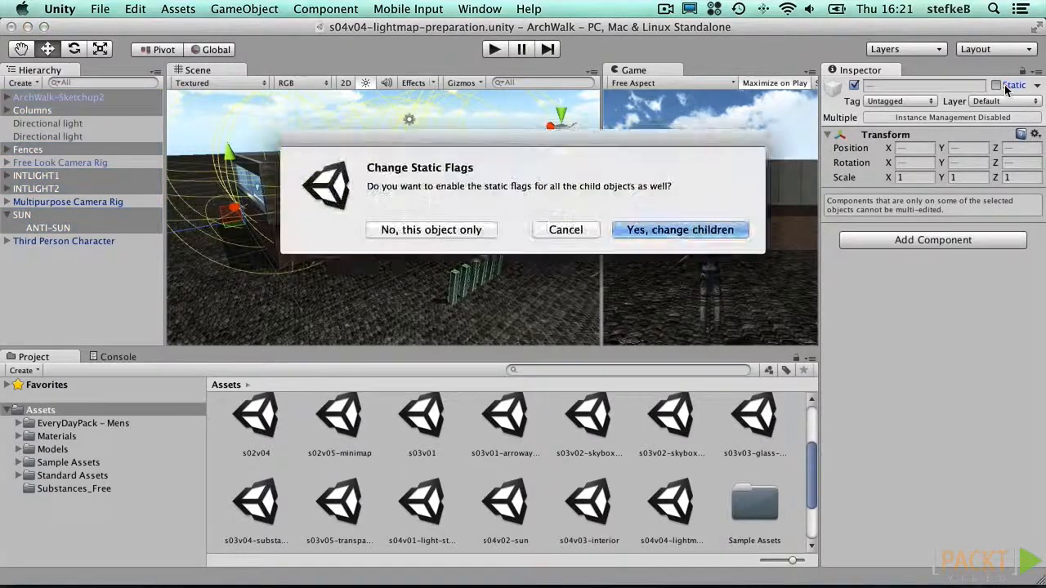
pyautogui.click(637, 233)
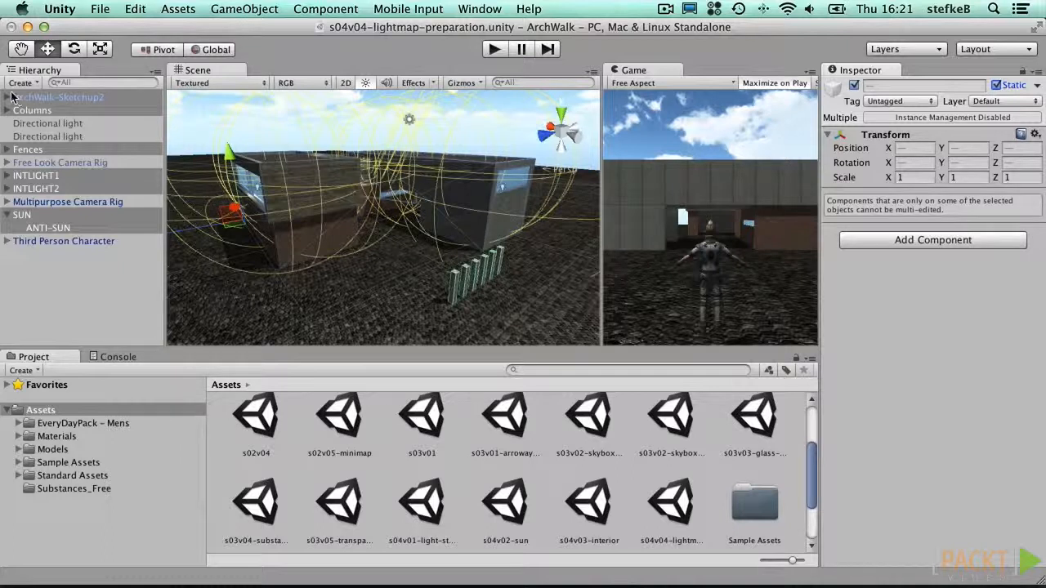
# - Examine the static flag, mesh and renderer settings of the first Column in the Columns group
pyautogui.doubleClick(30, 114)
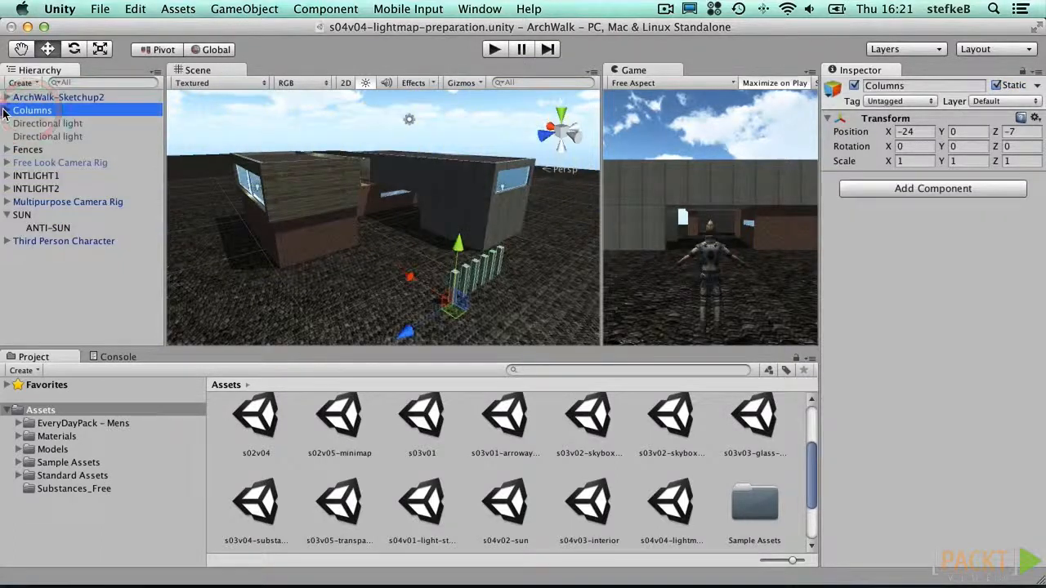
pyautogui.click(7, 111)
pyautogui.click(44, 123)
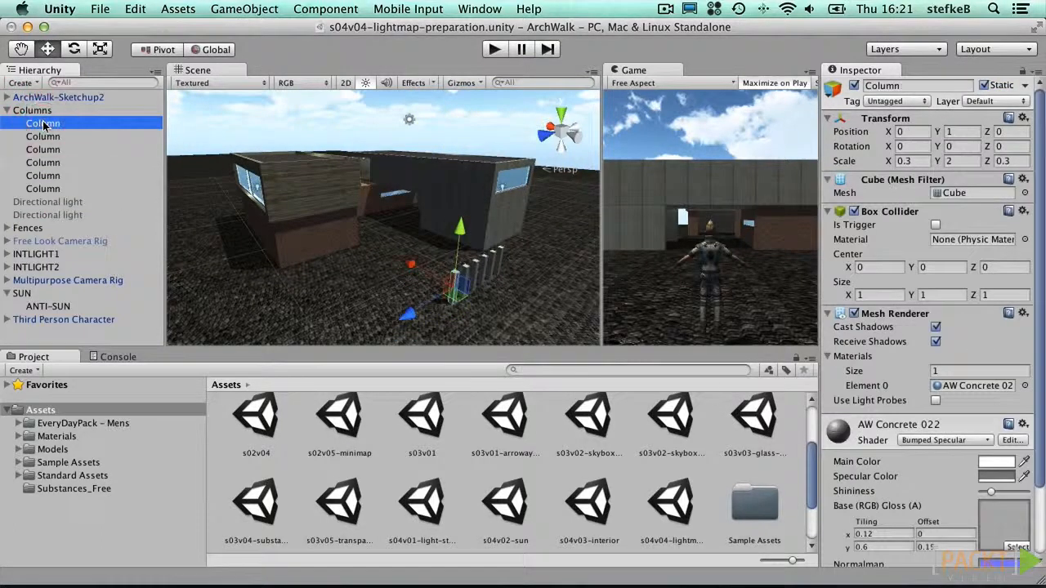
pyautogui.moveTo(1040, 475); pyautogui.dragTo(1043, 431)
pyautogui.click(934, 368)
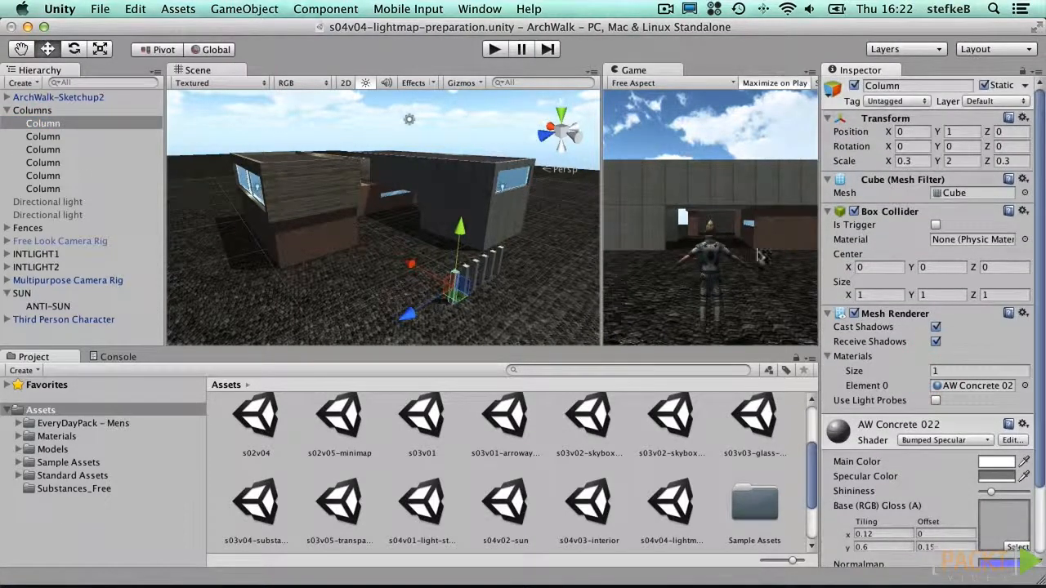
pyautogui.click(955, 194)
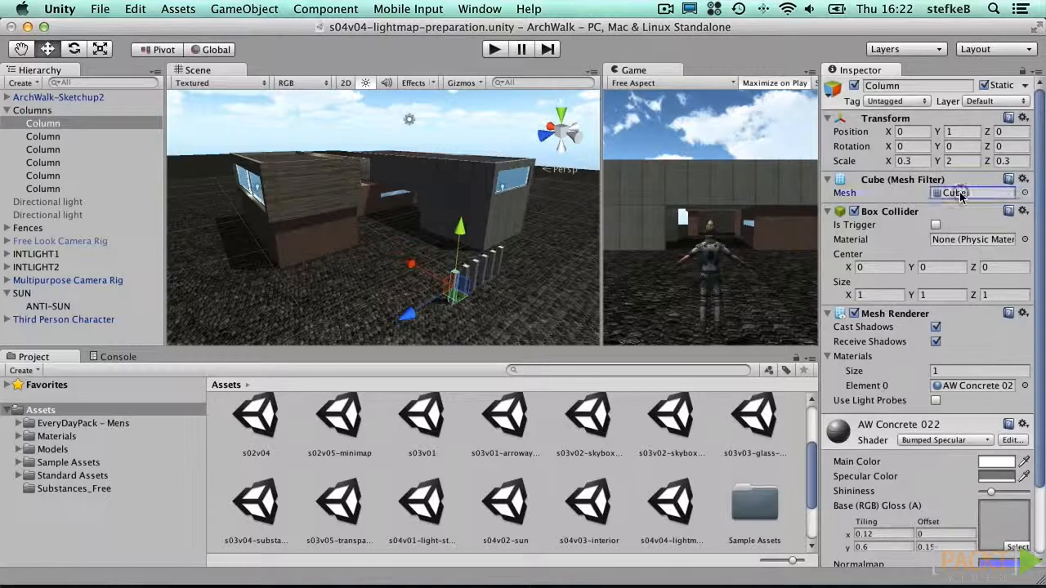
pyautogui.click(7, 110)
# - Enable Generate Lightmap UVs in the import settings of the ArchWalk-Sketchup2 model in Models/SketchUp and apply them
pyautogui.click(17, 97)
pyautogui.click(6, 97)
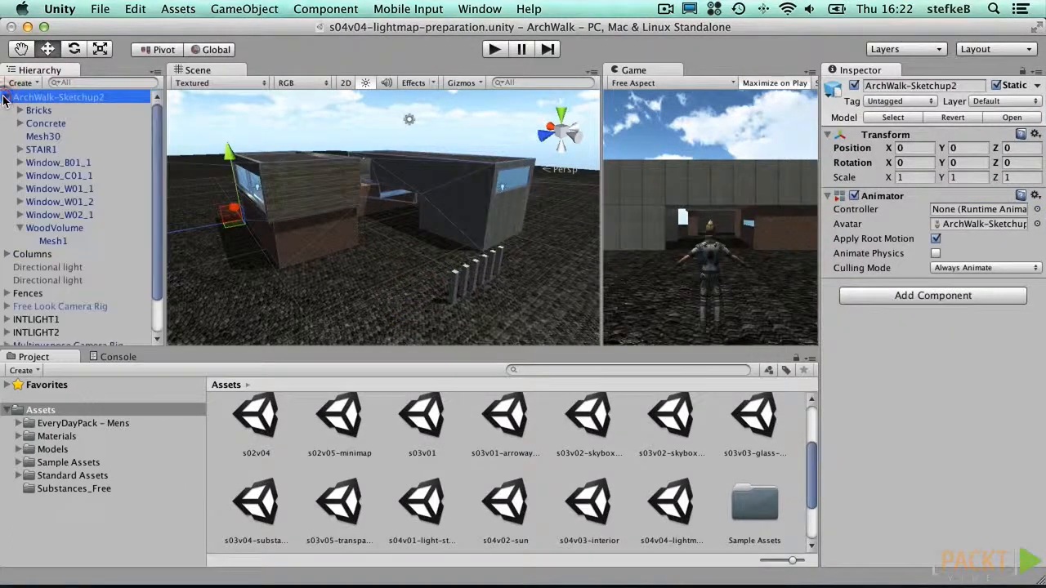
pyautogui.click(18, 449)
pyautogui.click(30, 476)
pyautogui.click(65, 476)
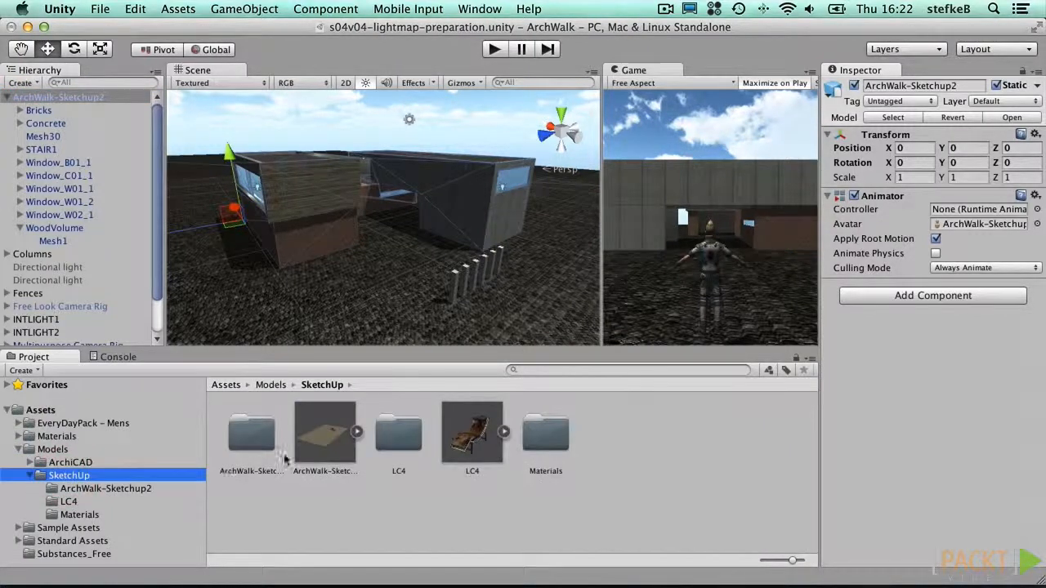
pyautogui.click(330, 432)
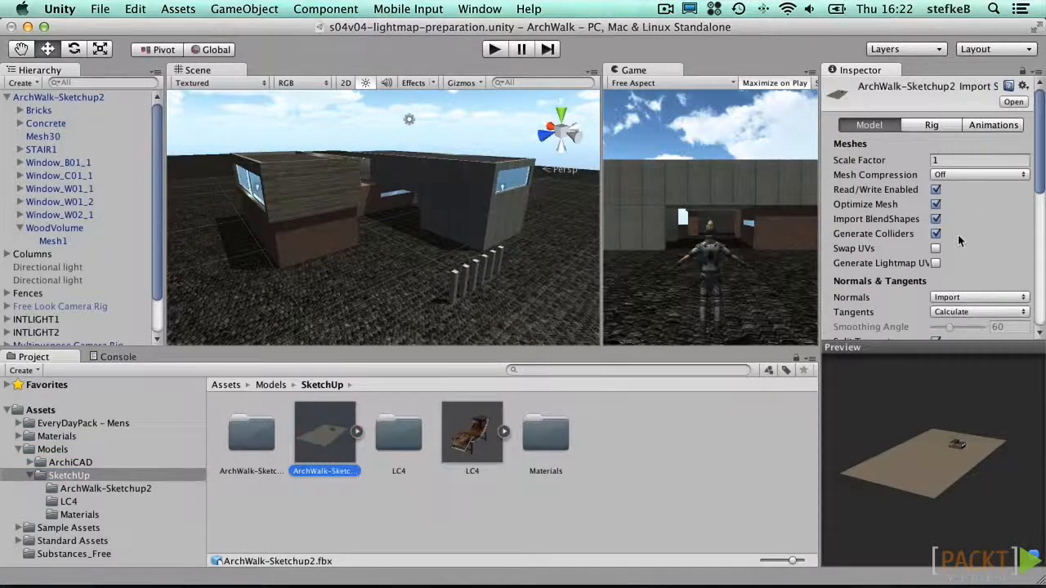
pyautogui.click(935, 263)
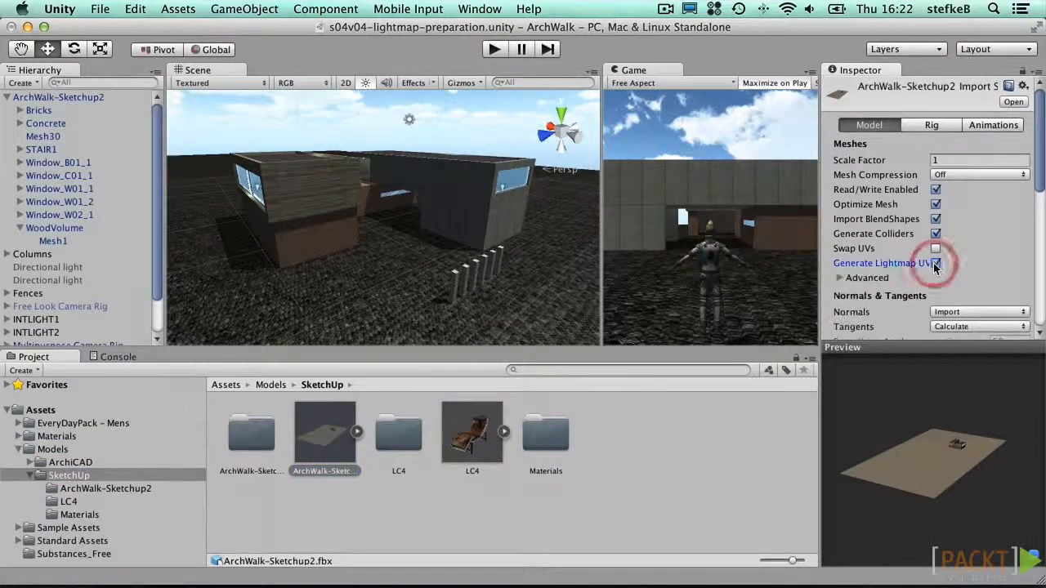
pyautogui.moveTo(1039, 178); pyautogui.dragTo(1035, 282)
pyautogui.click(1010, 191)
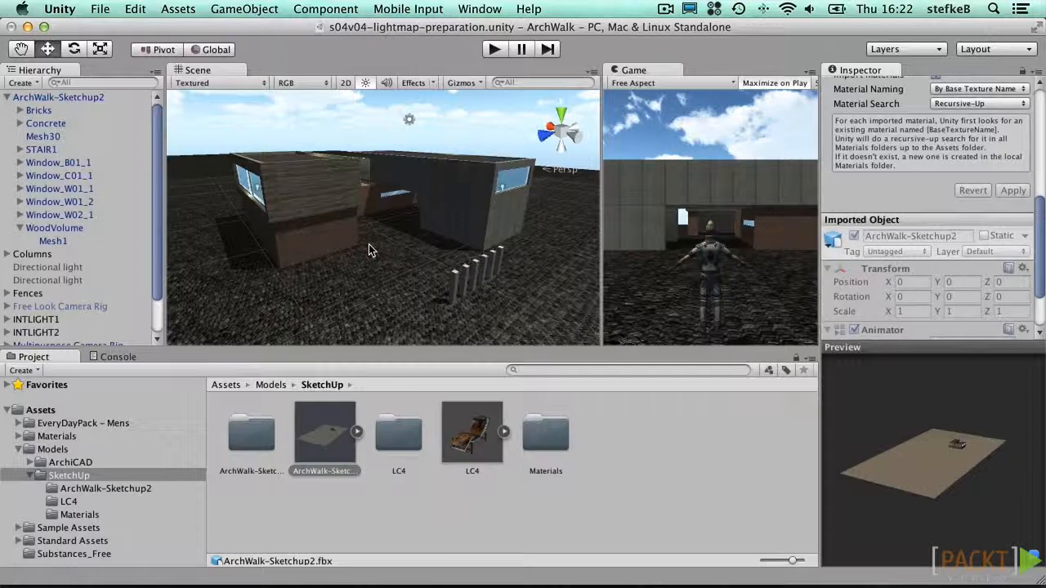
# - With ArchWalk-Sketchup2 selected, open the Lightmapping window docked beside the Game view and save the scene
pyautogui.click(6, 97)
pyautogui.click(39, 97)
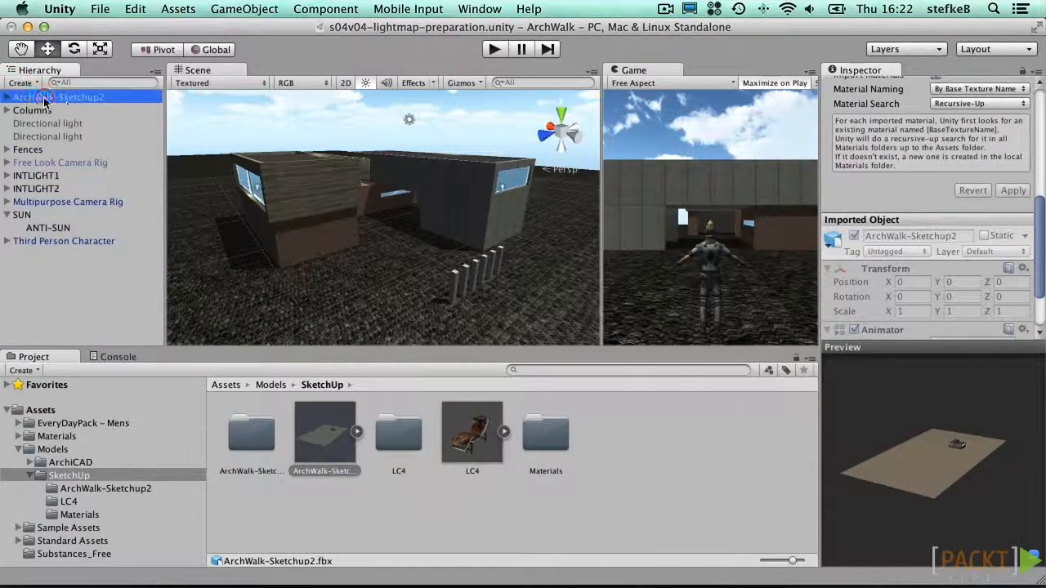
pyautogui.click(480, 8)
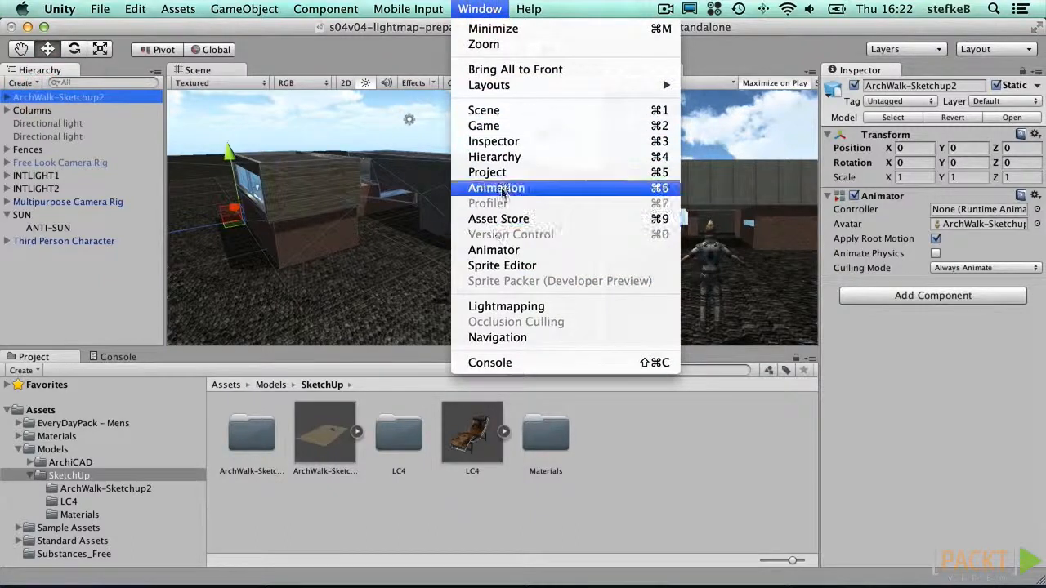
pyautogui.click(506, 307)
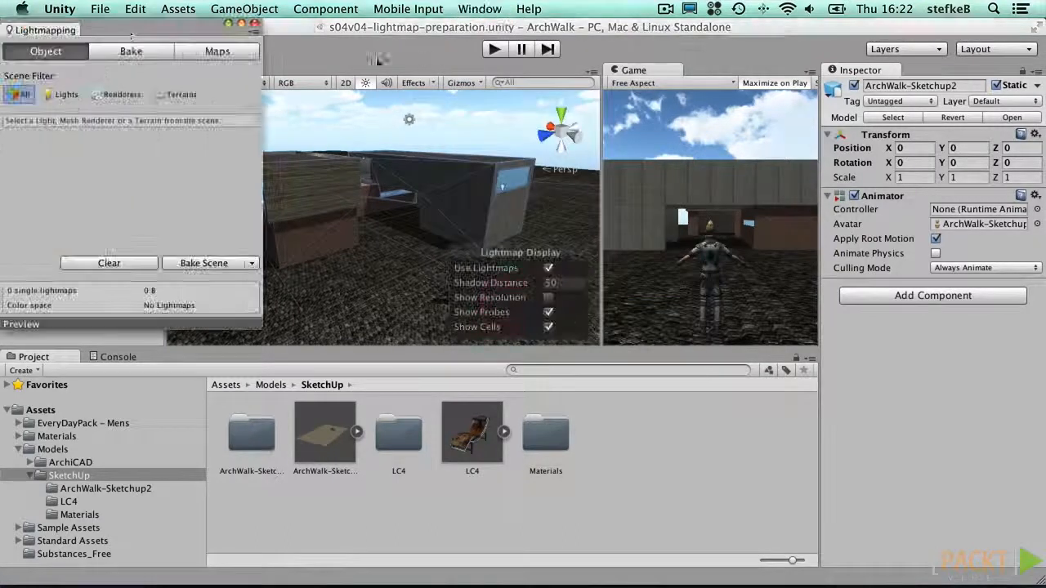
pyautogui.moveTo(432, 140); pyautogui.dragTo(671, 71)
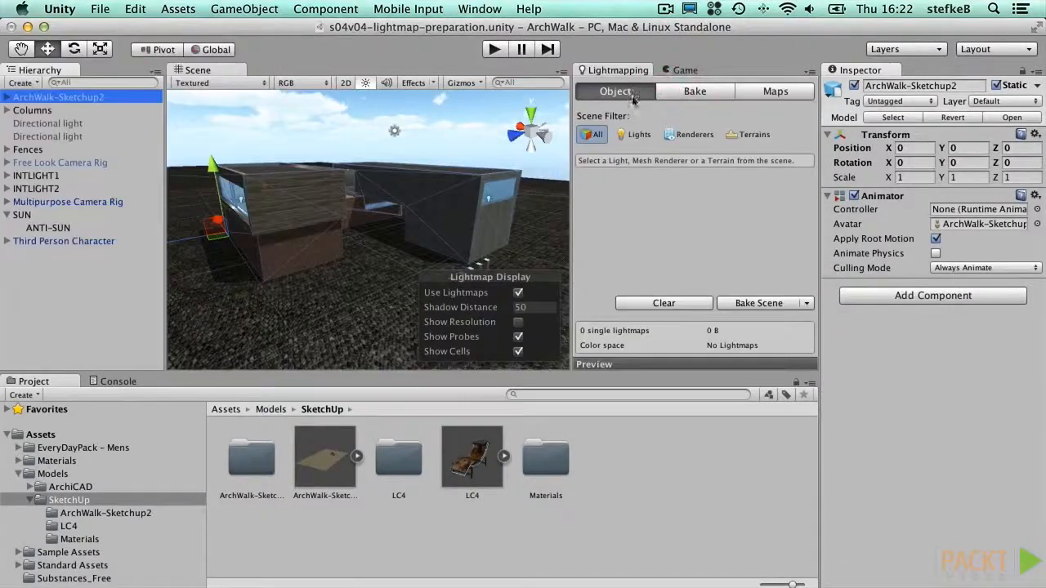
pyautogui.click(100, 9)
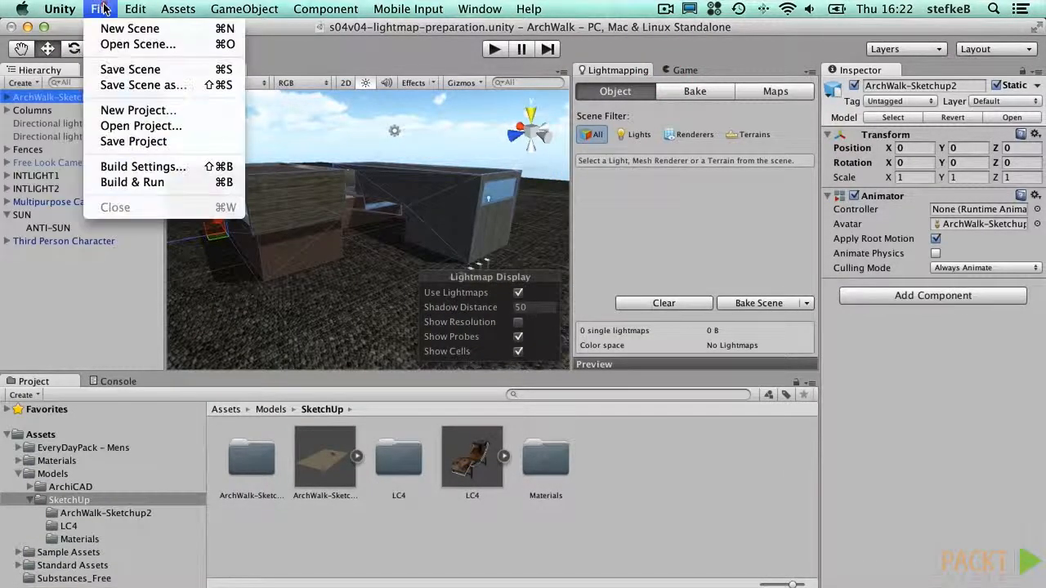
pyautogui.click(118, 70)
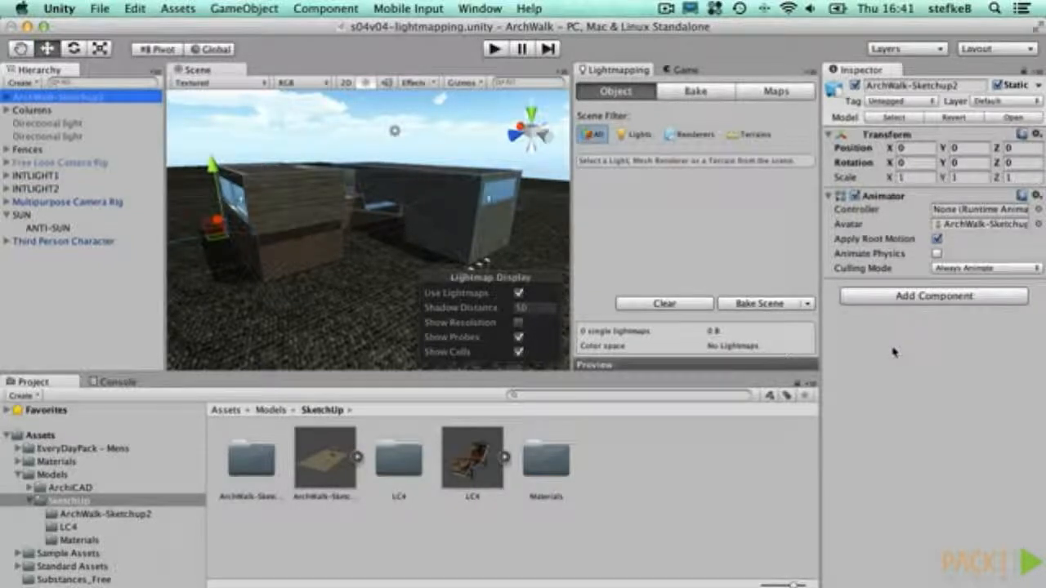
# - Configure the lightmap bake with Single Lightmaps mode, ambient occlusion 1 and a resolution of 10 texels per world unit
pyautogui.click(618, 71)
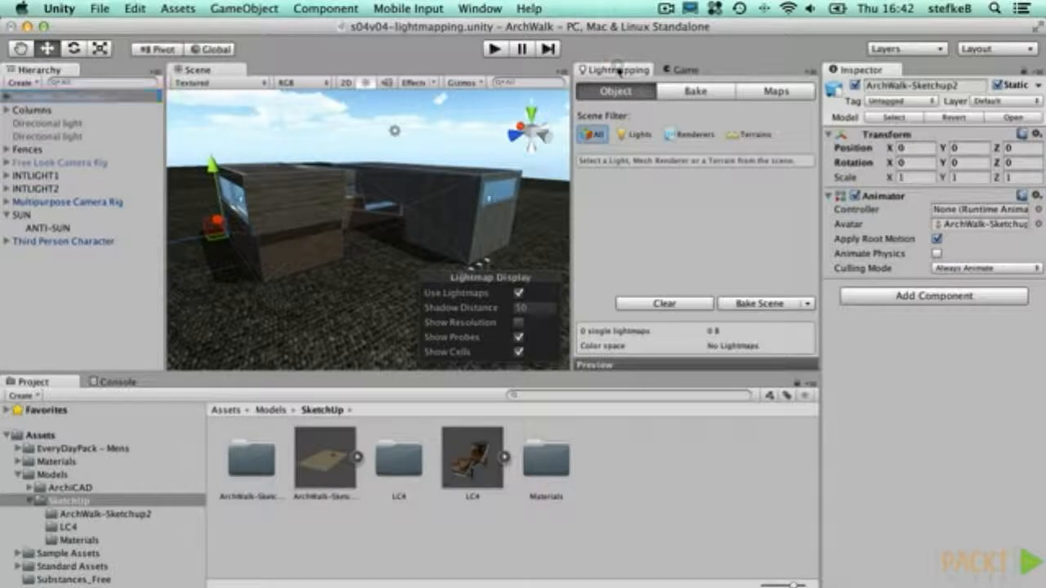
pyautogui.click(696, 91)
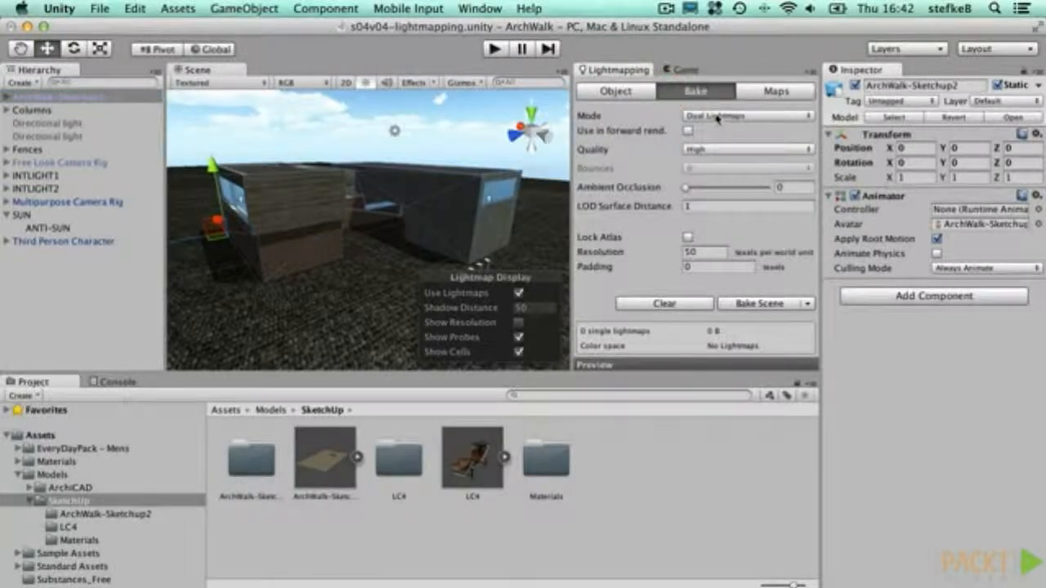
pyautogui.click(717, 119)
pyautogui.click(729, 104)
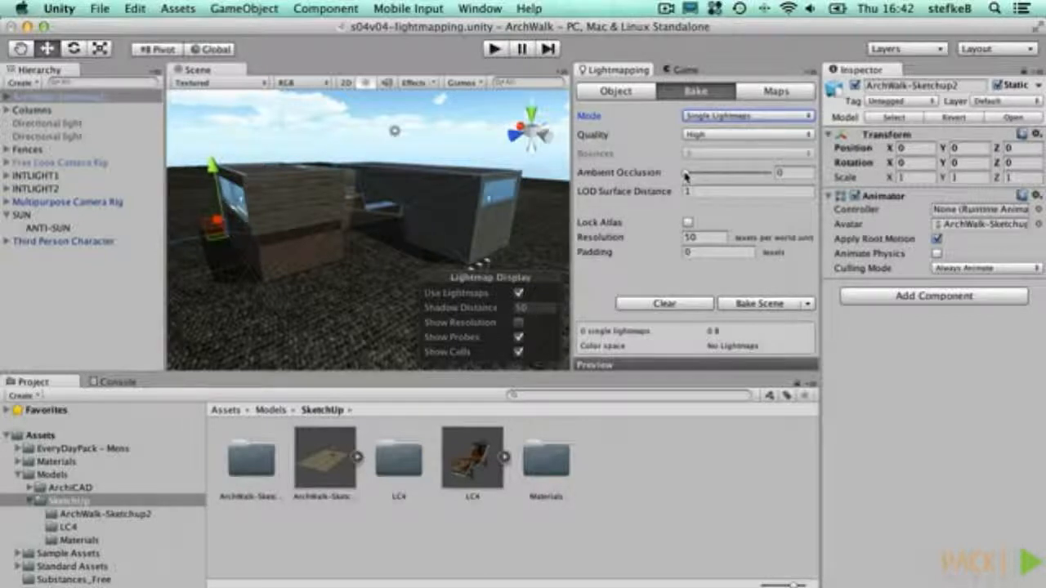
pyautogui.moveTo(684, 176); pyautogui.dragTo(768, 172)
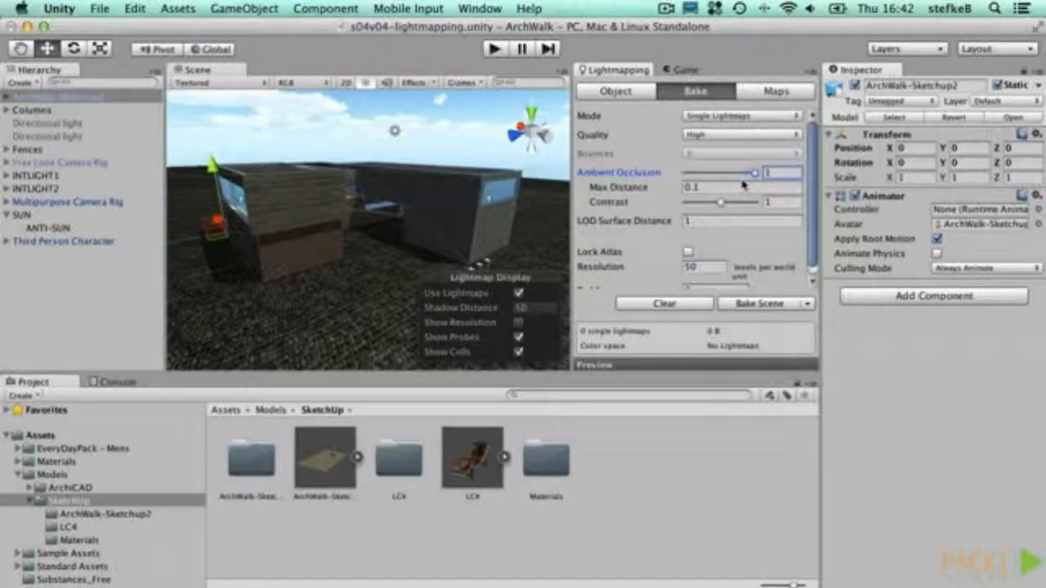
pyautogui.click(703, 266)
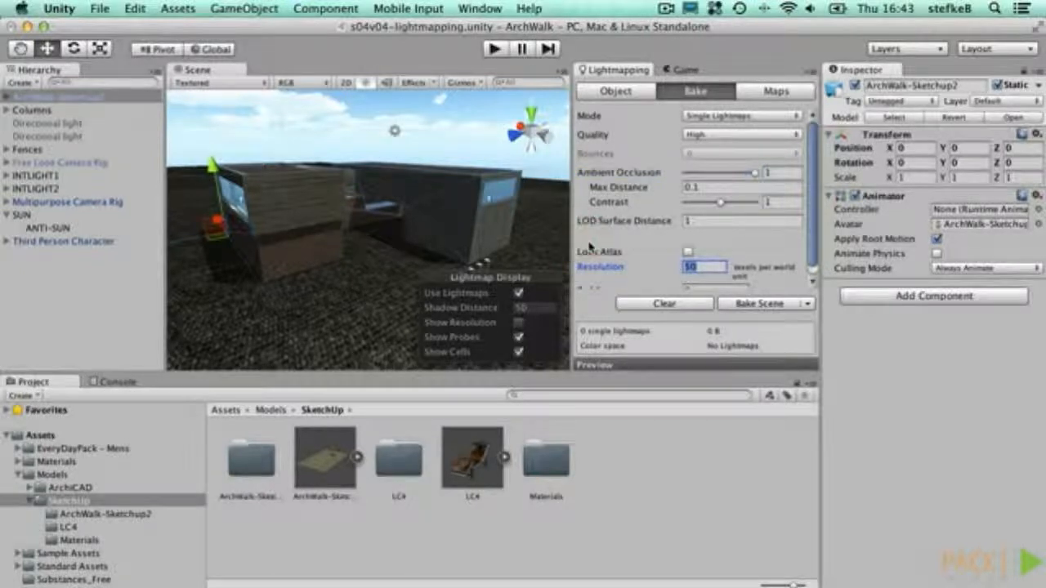
pyautogui.write('10')
# - Show the lightmap resolution overlay on the building in the Scene view and start baking the scene
pyautogui.click(519, 323)
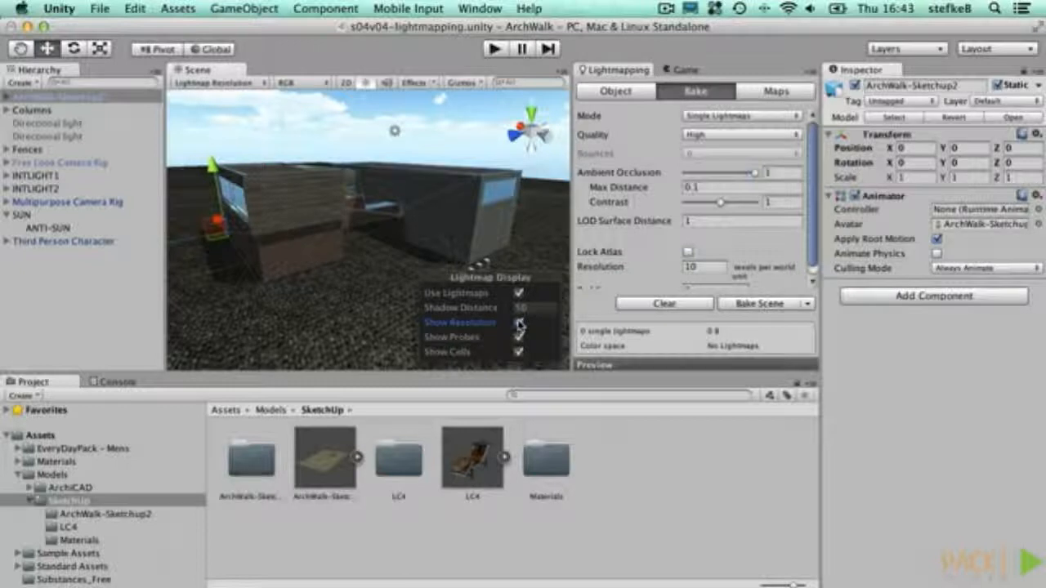
pyautogui.scroll(5, 363, 253)
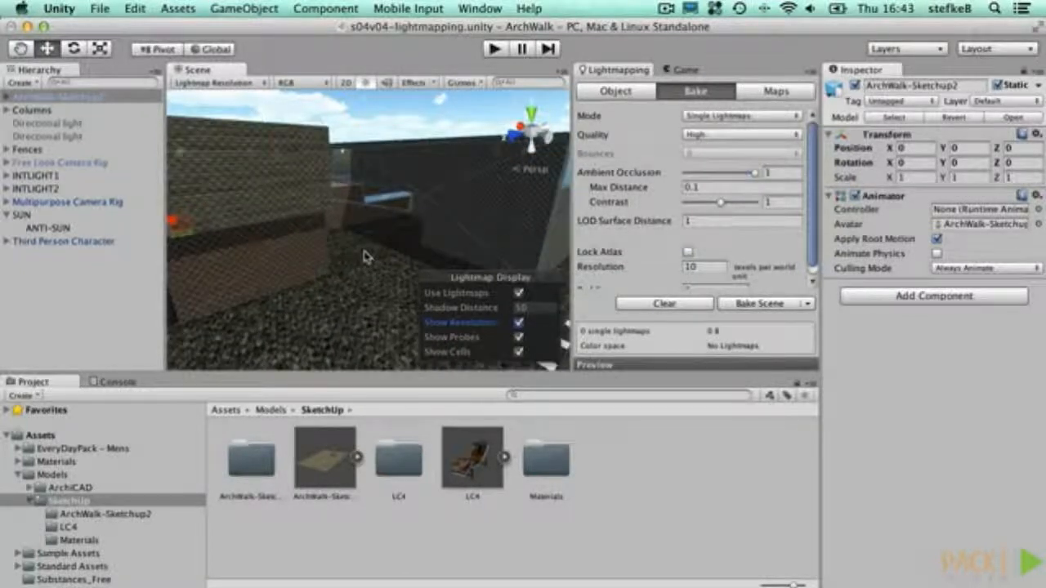
pyautogui.click(763, 303)
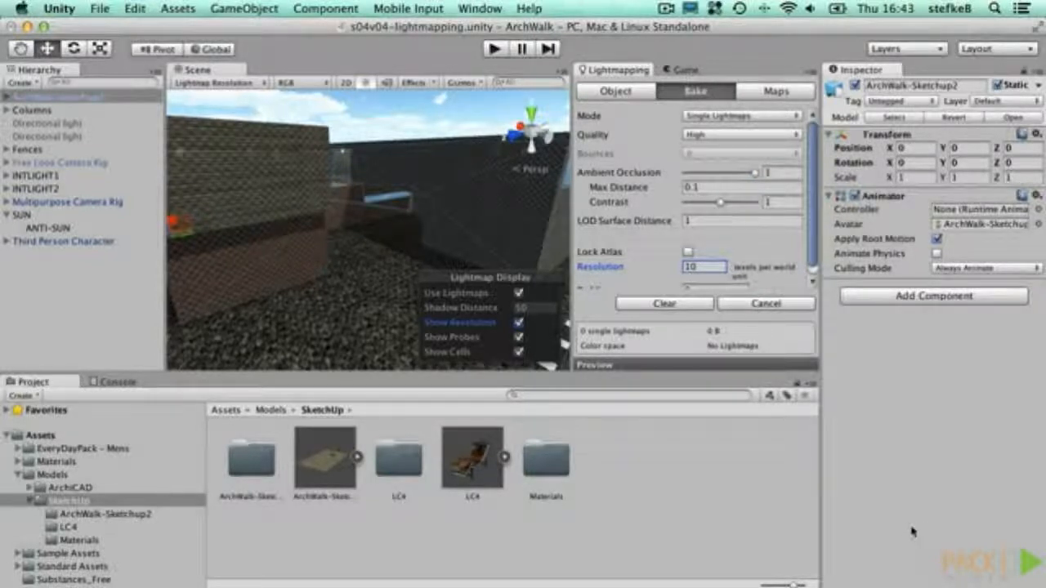
# - Hide the lightmap resolution overlay in the Scene view and switch back to the Game view
pyautogui.click(45, 28)
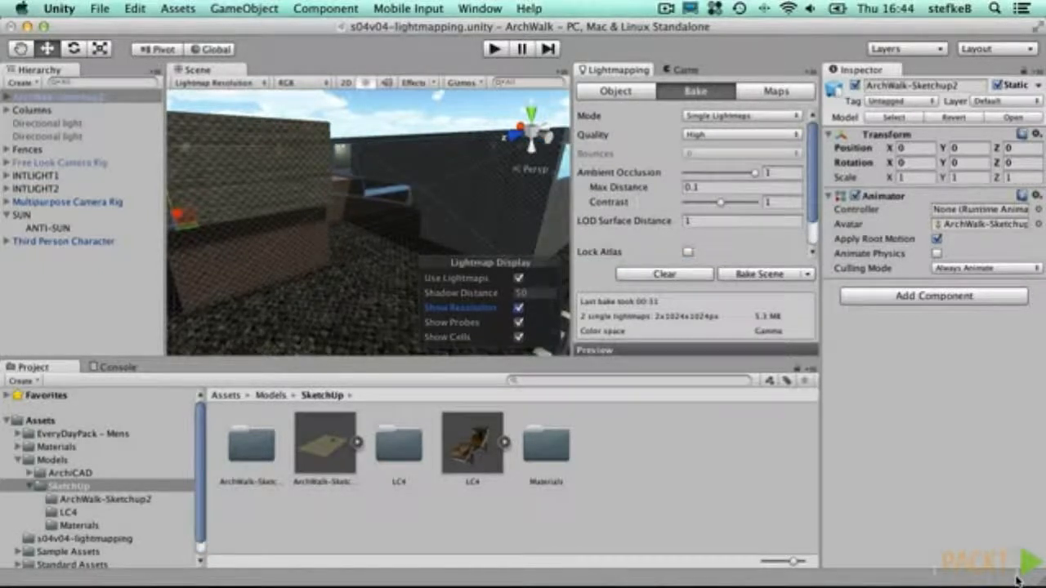
pyautogui.click(518, 309)
pyautogui.click(672, 70)
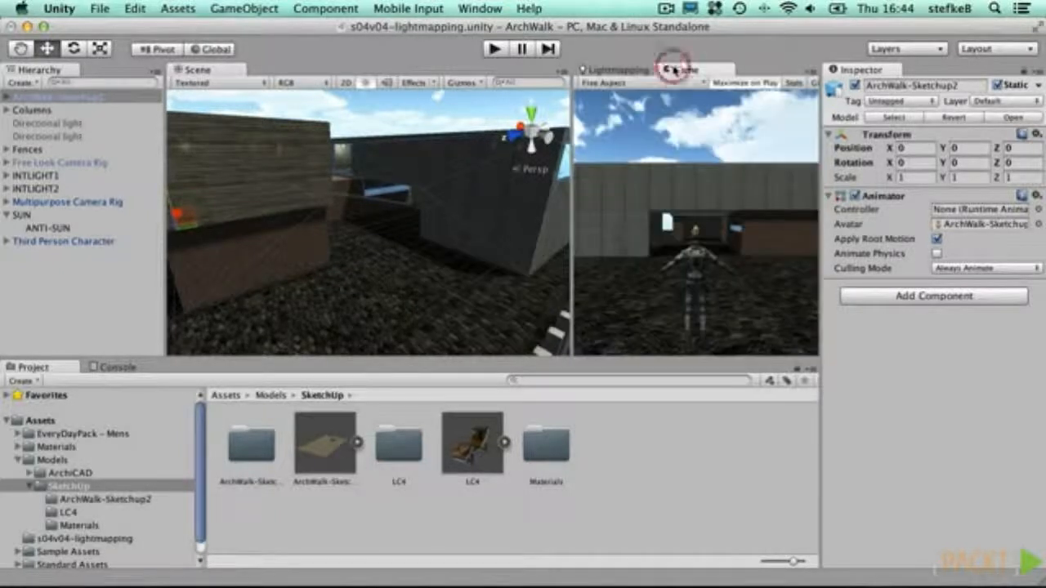
# - Play the scene and walk the character under the building and through the dark passage to the stairs, checking the baked lighting
pyautogui.click(494, 48)
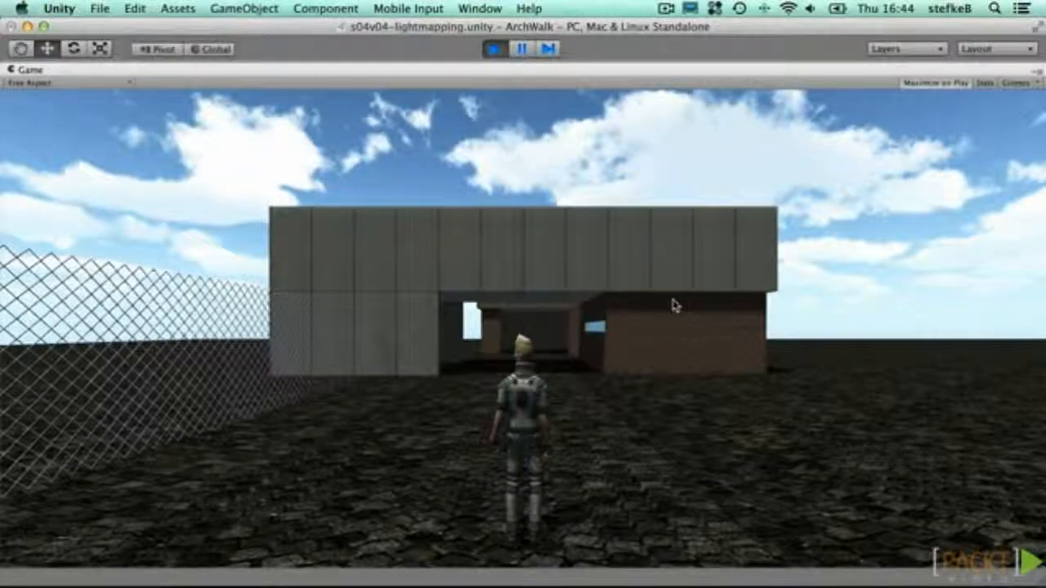
pyautogui.press('w')
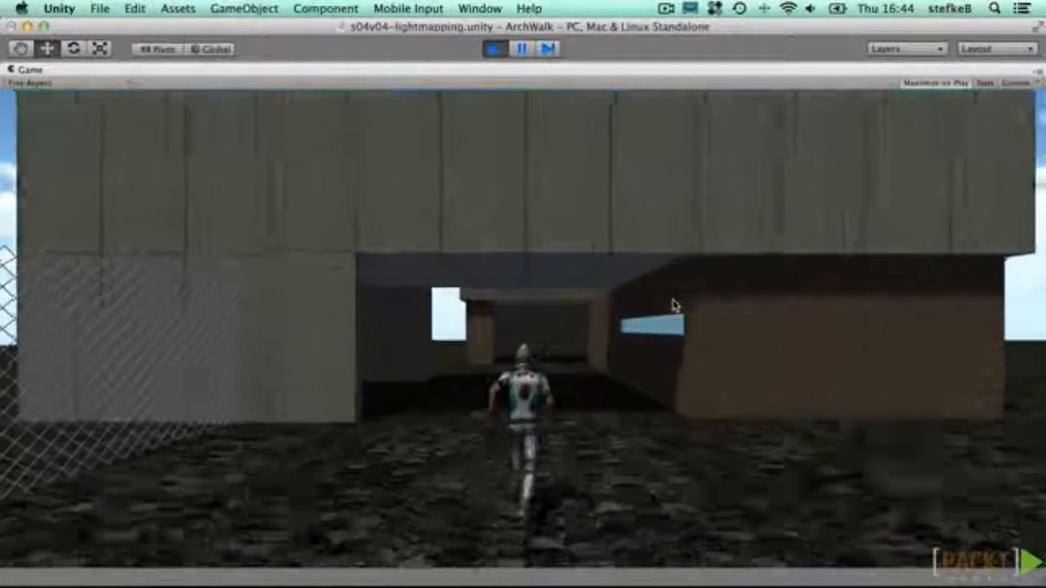
pyautogui.press('w')
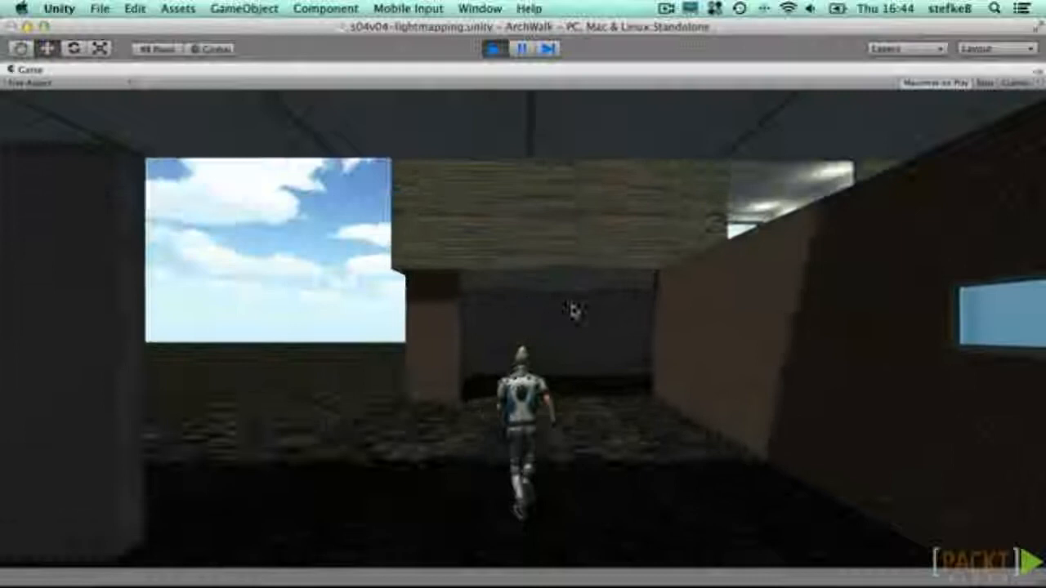
pyautogui.press('w')
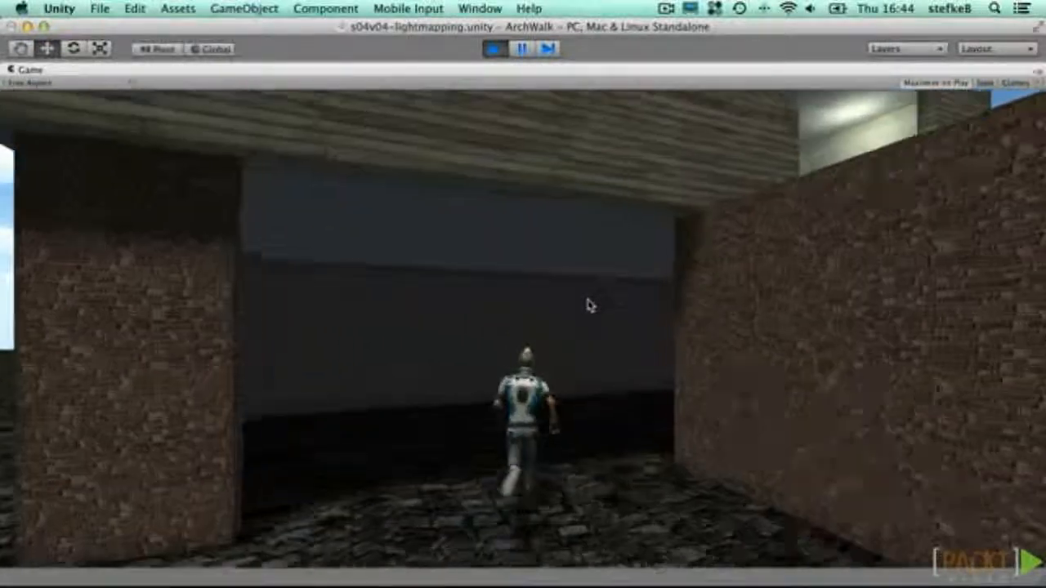
pyautogui.press('w')
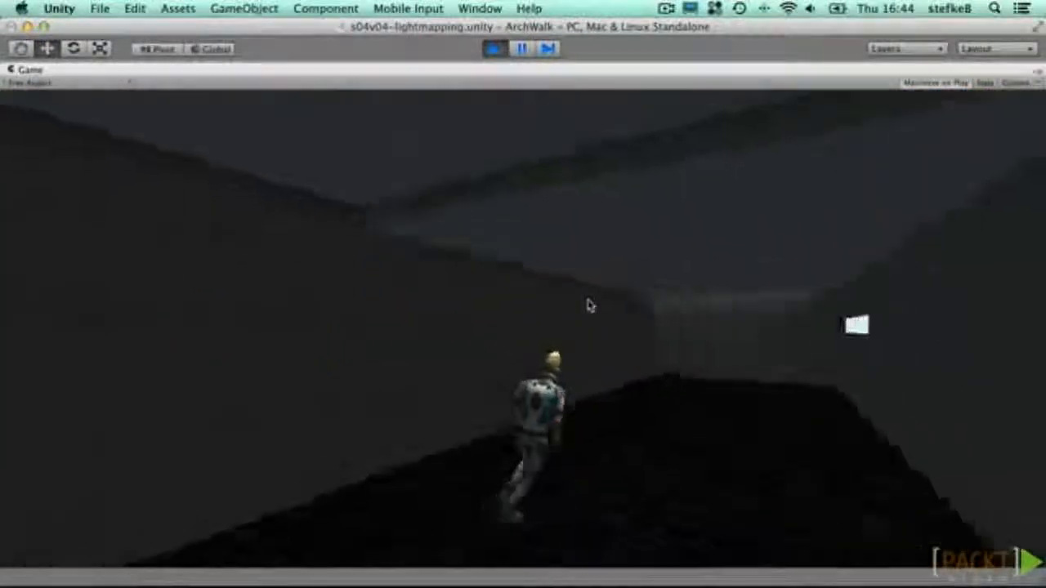
pyautogui.press('w')
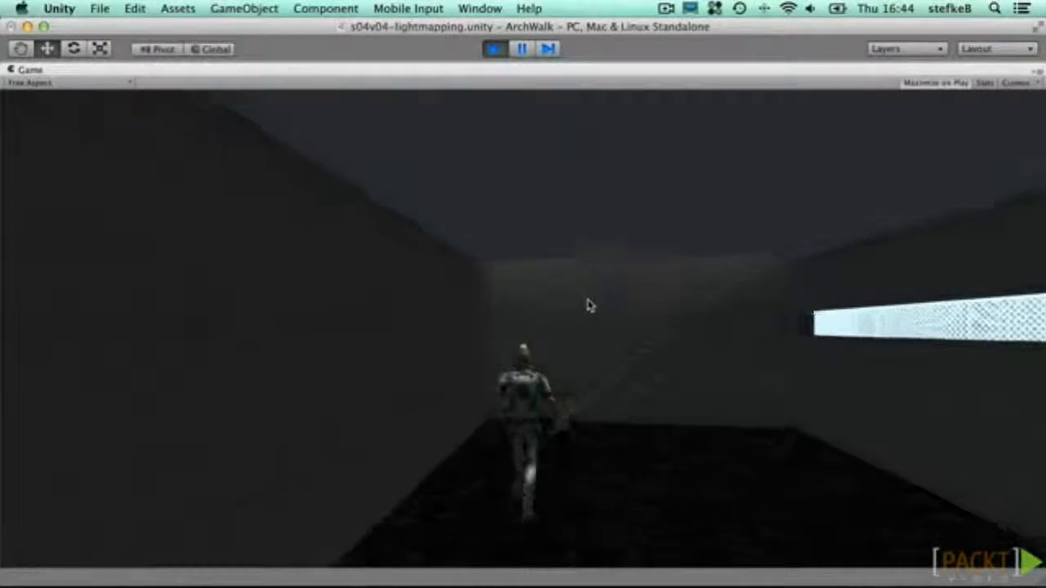
pyautogui.press('w')
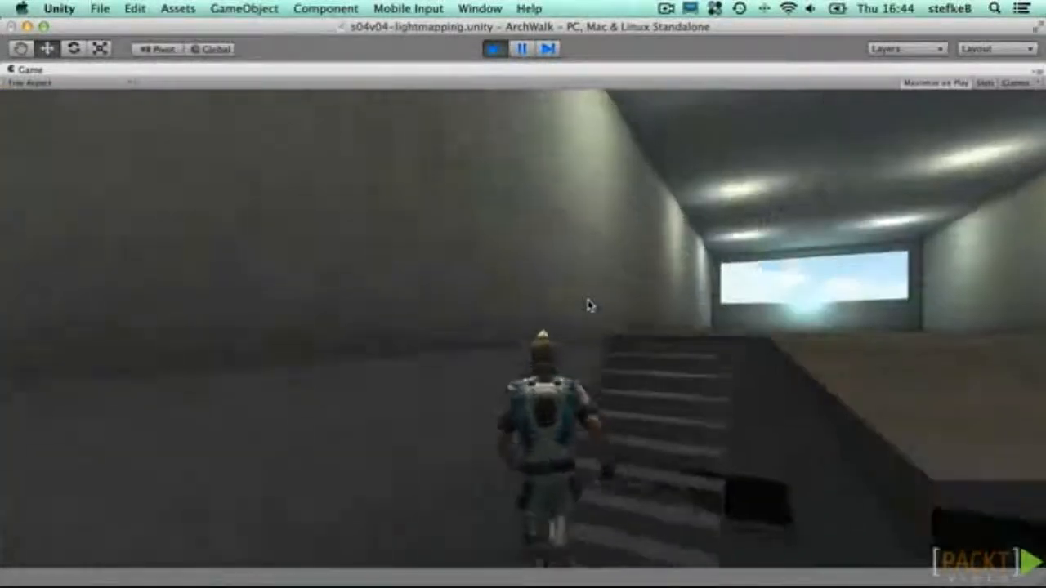
# - Walk the character around the lit upper room to examine the baked lights and shadows on walls and ceiling, and stop playing
pyautogui.press('w')
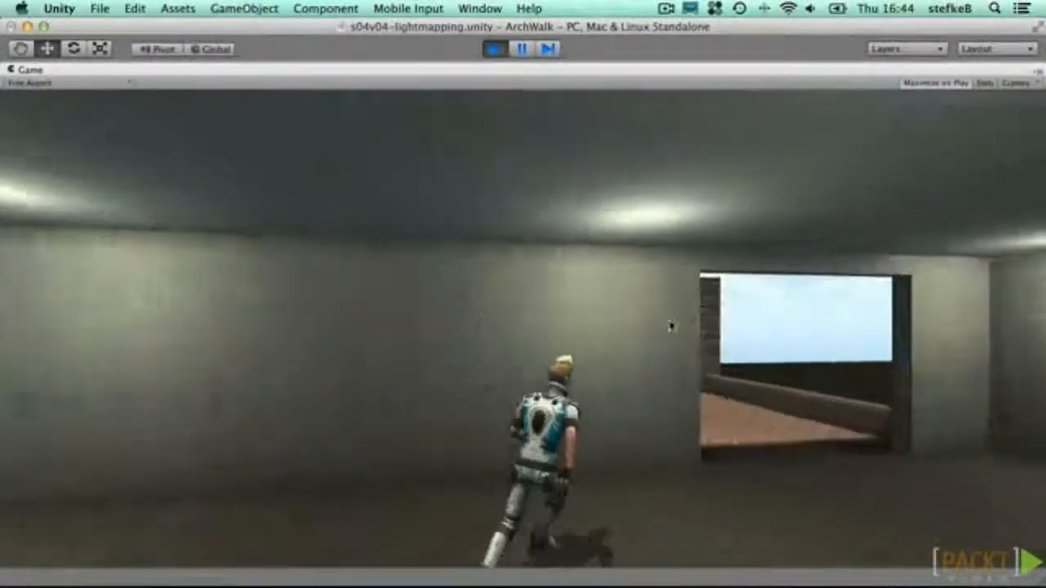
pyautogui.press('w')
pyautogui.press('d')
pyautogui.press('w')
pyautogui.press('a')
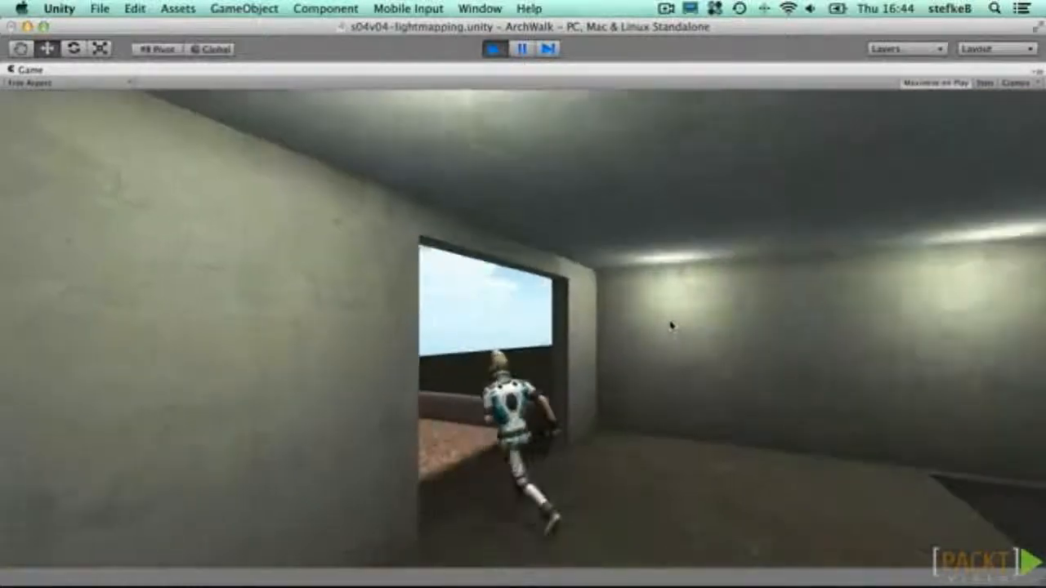
pyautogui.press('w')
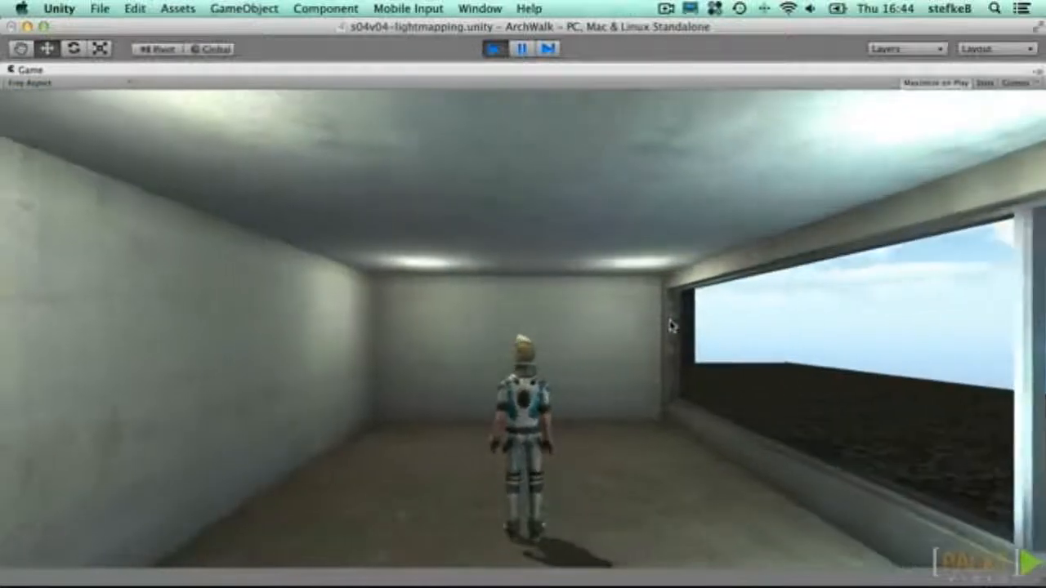
pyautogui.press('a')
pyautogui.press('a')
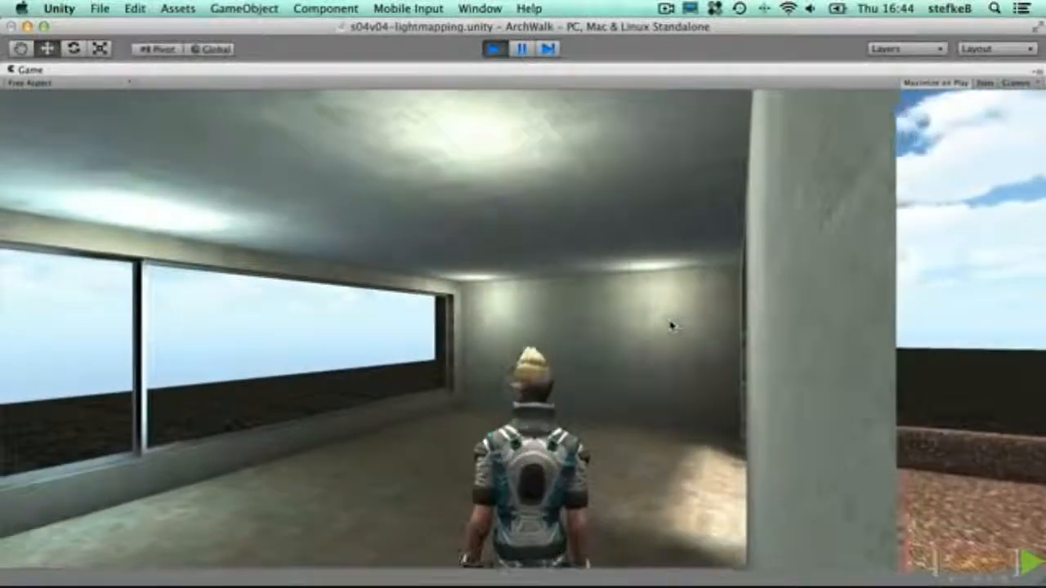
pyautogui.press('w')
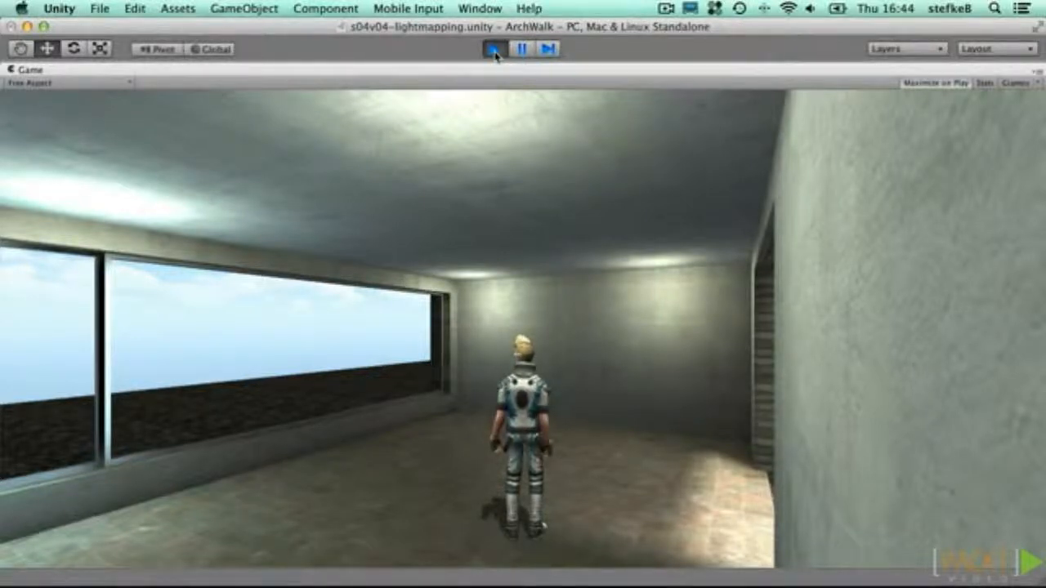
pyautogui.click(494, 49)
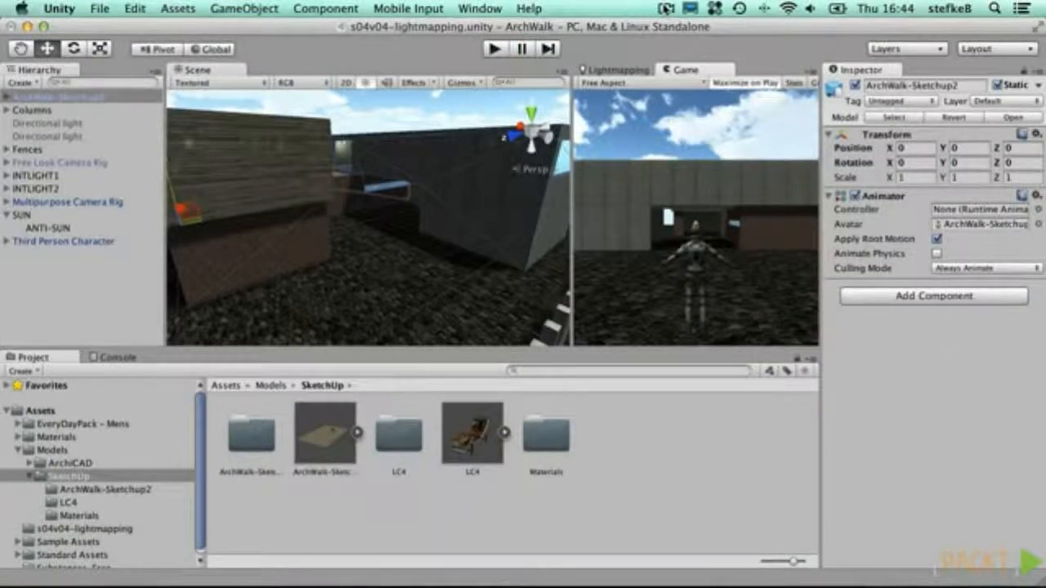
# - Set the lightmap bake resolution to 30 texels per world unit and start baking the scene again
pyautogui.click(633, 70)
pyautogui.click(696, 90)
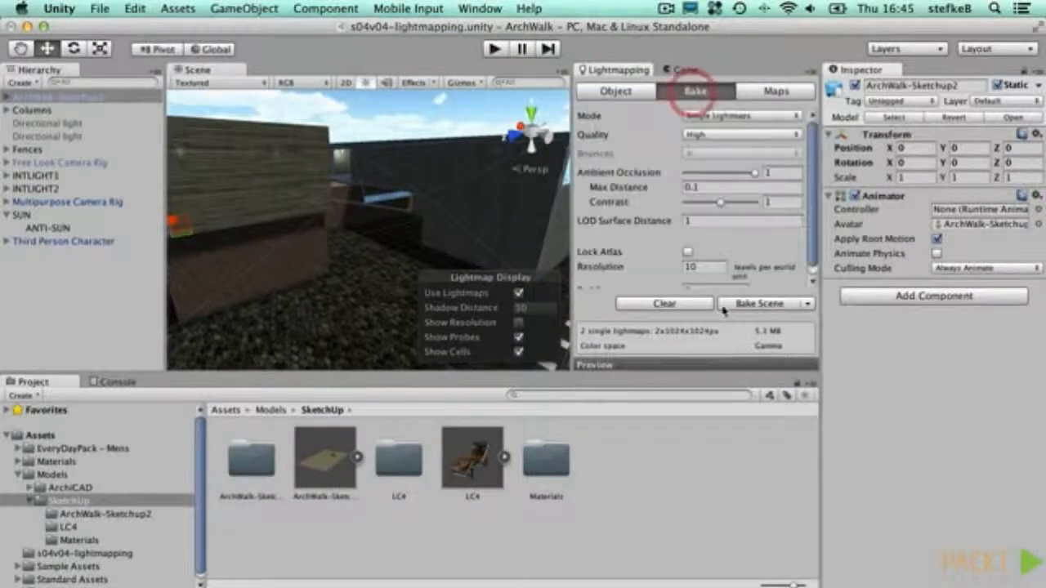
pyautogui.click(707, 267)
pyautogui.click(596, 252)
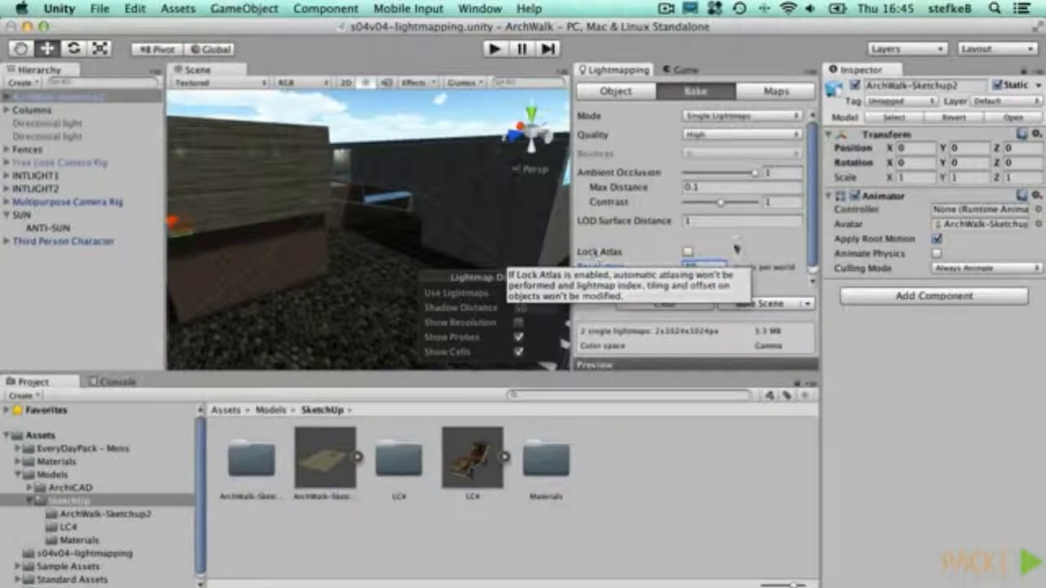
pyautogui.click(755, 304)
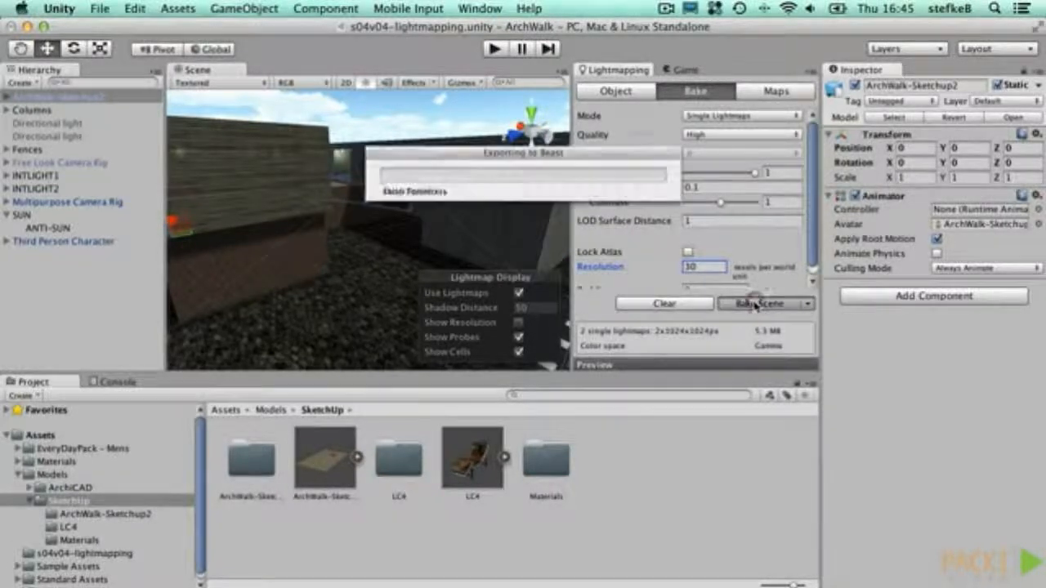